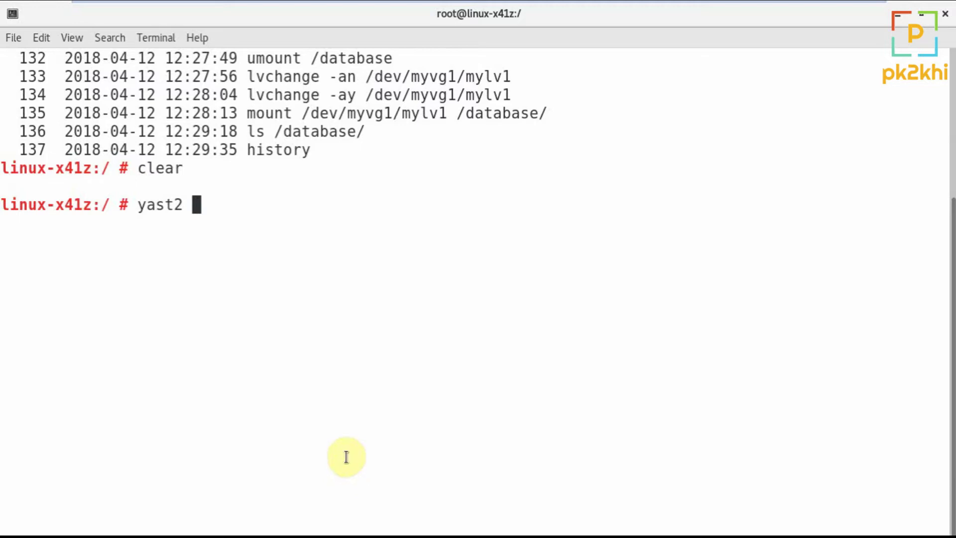
key("Return")
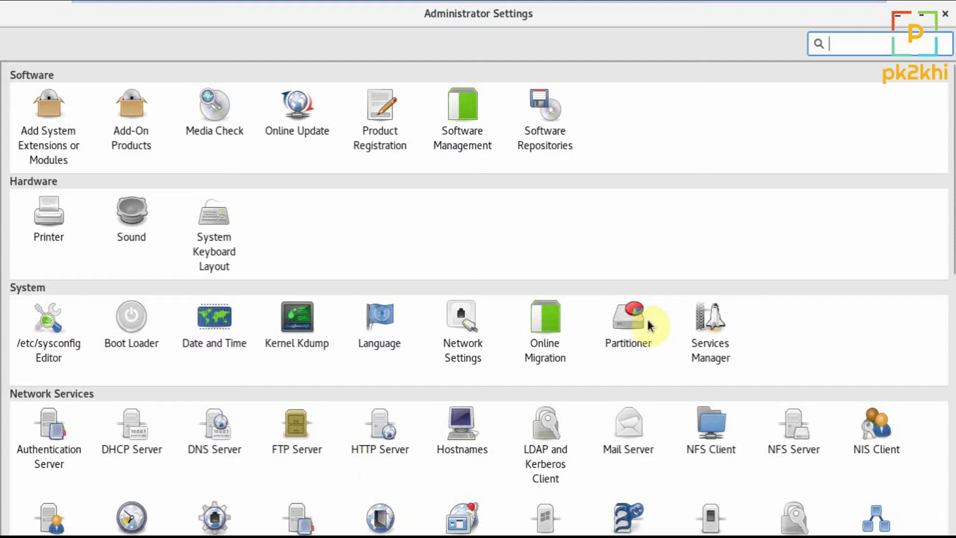
left_click(629, 320)
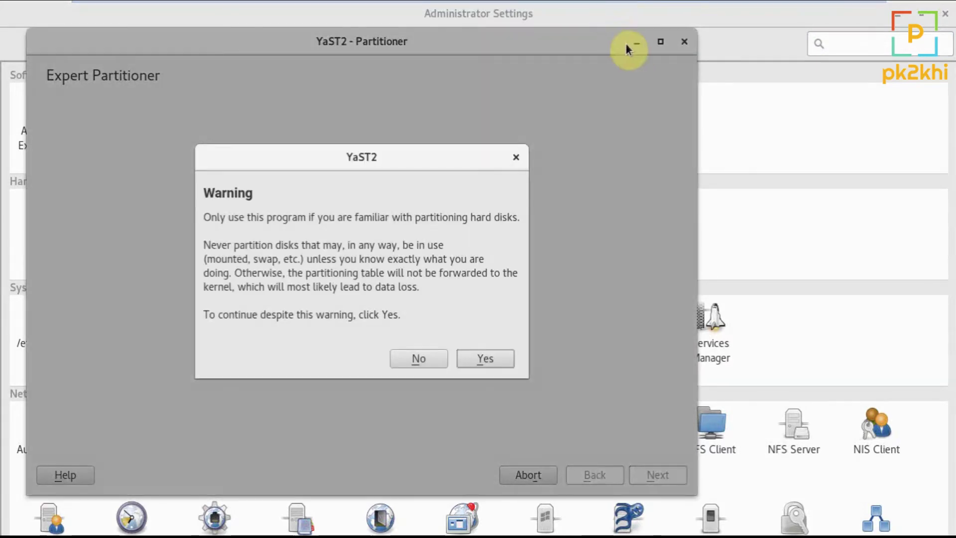
left_click(637, 43)
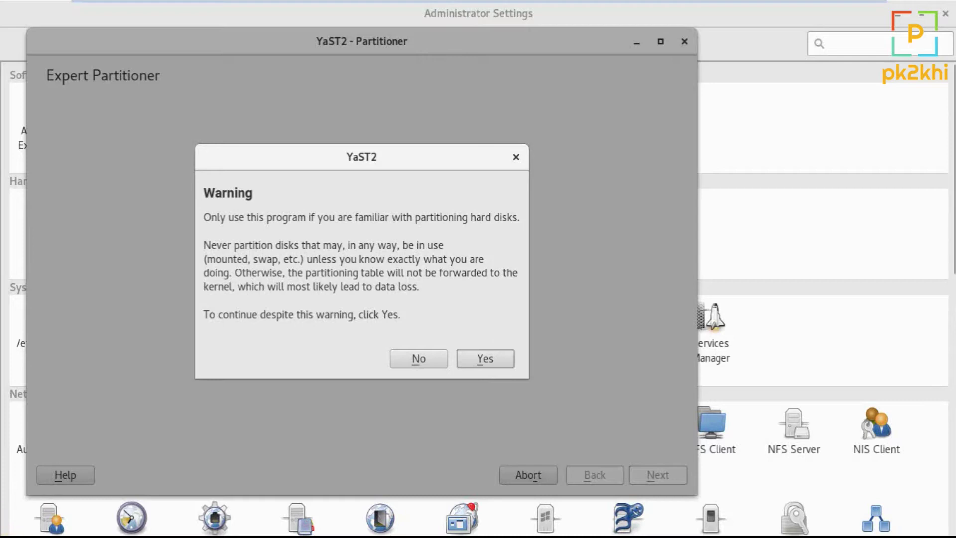
left_click(15, 525)
mouse_move(91, 362)
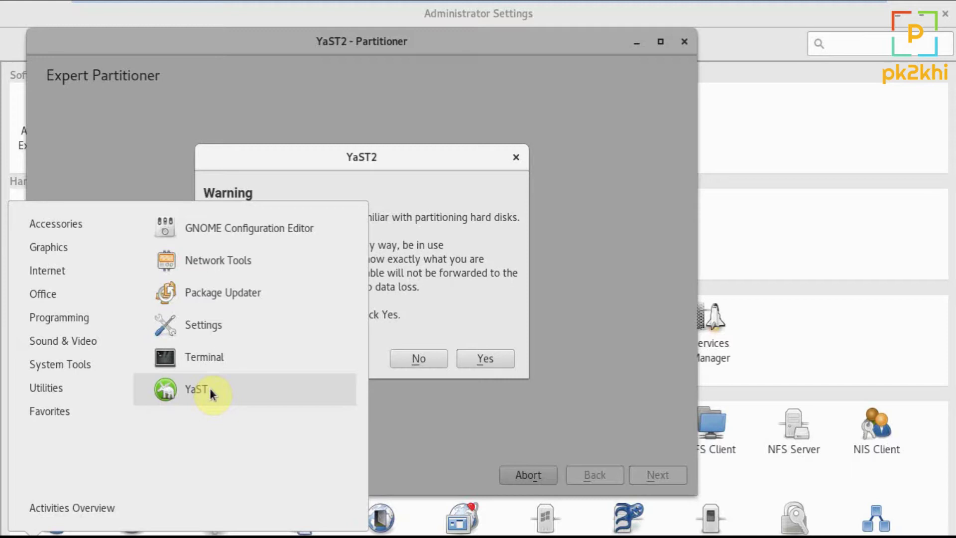
left_click(433, 357)
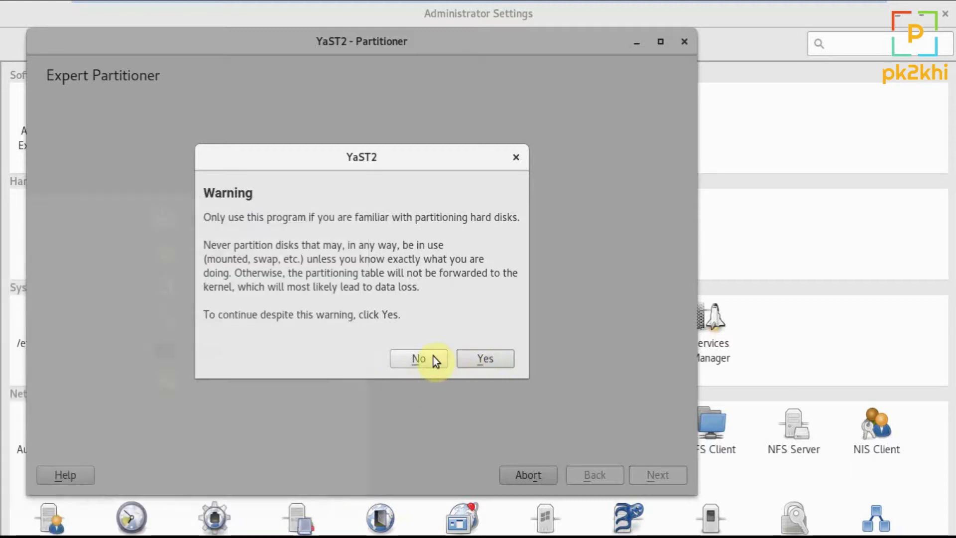
left_click(483, 354)
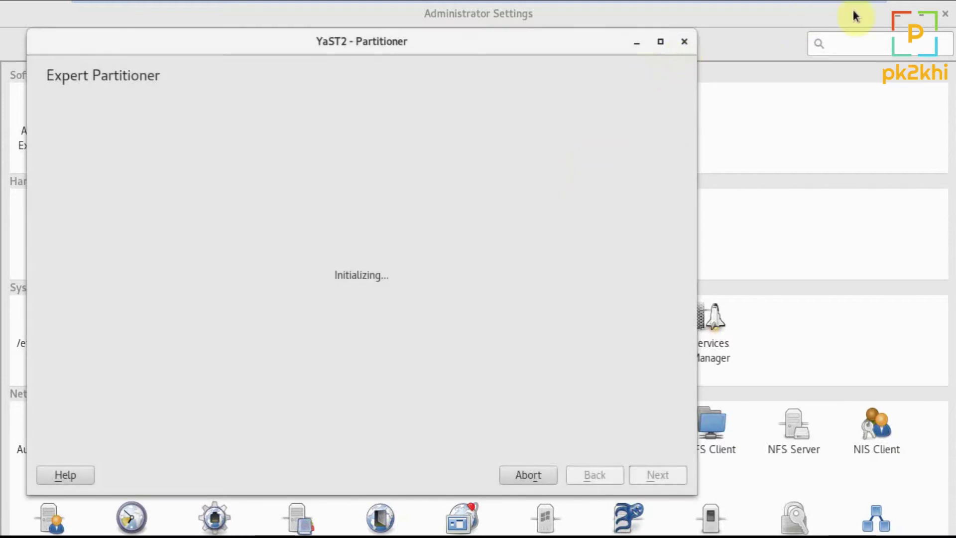
left_click(945, 15)
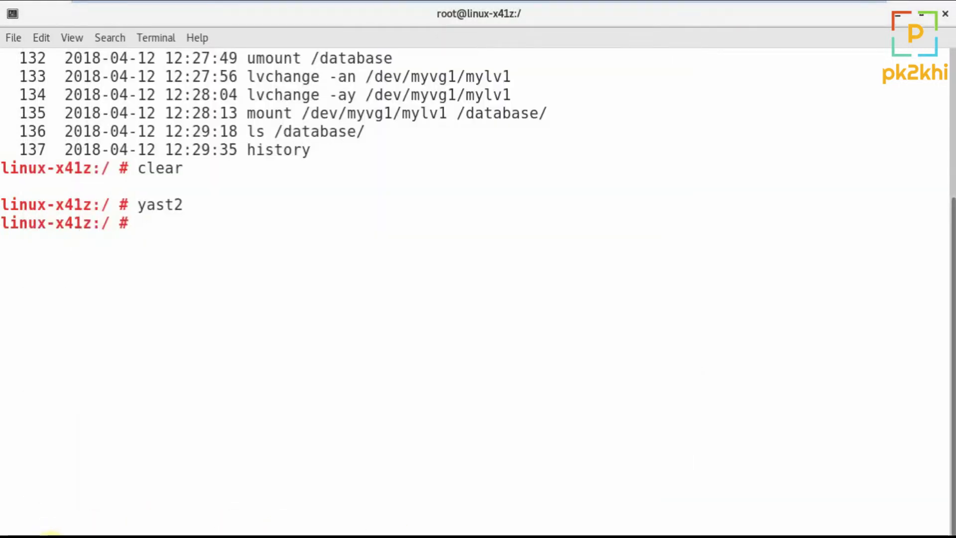
Launch YaST from the desktop's applications and open the Partitioner, accepting its warning and maximizing the window
left_click(36, 536)
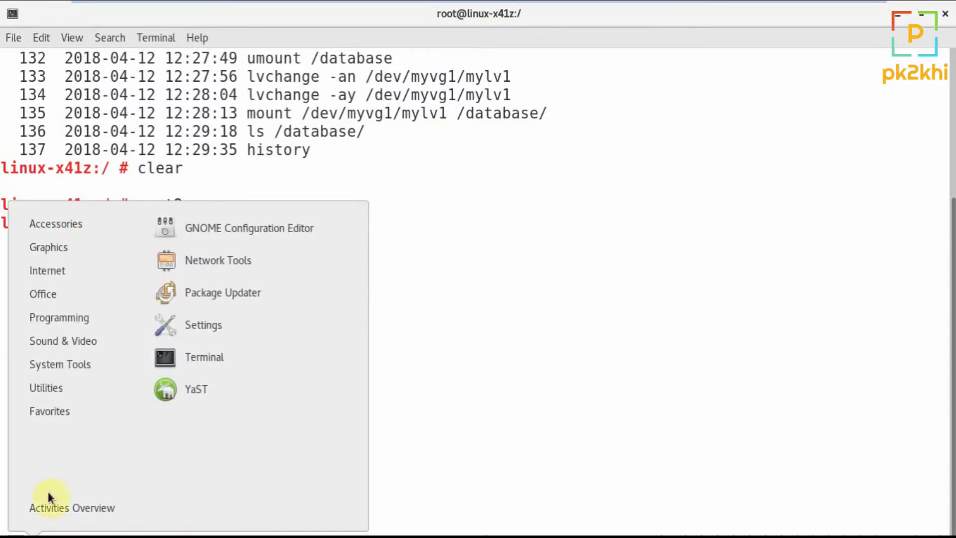
left_click(184, 388)
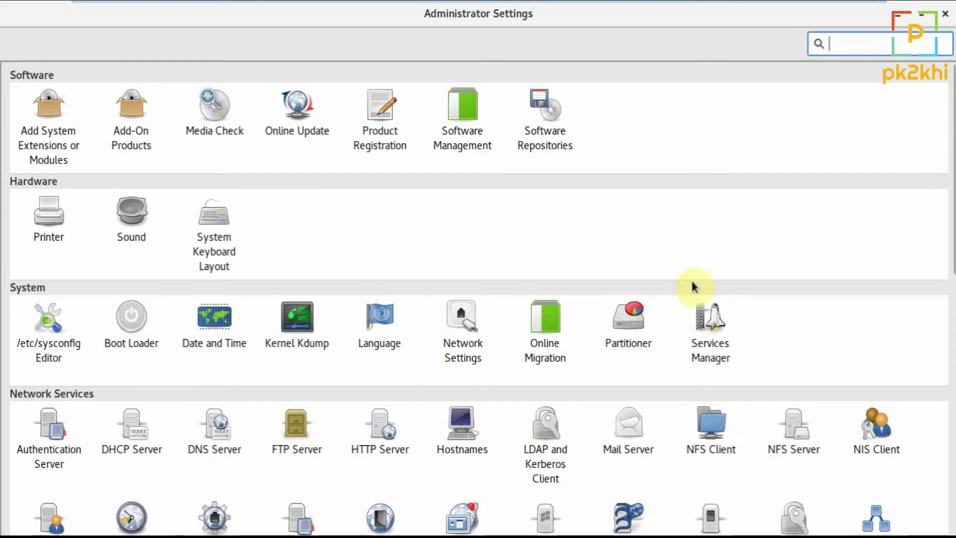
left_click(626, 324)
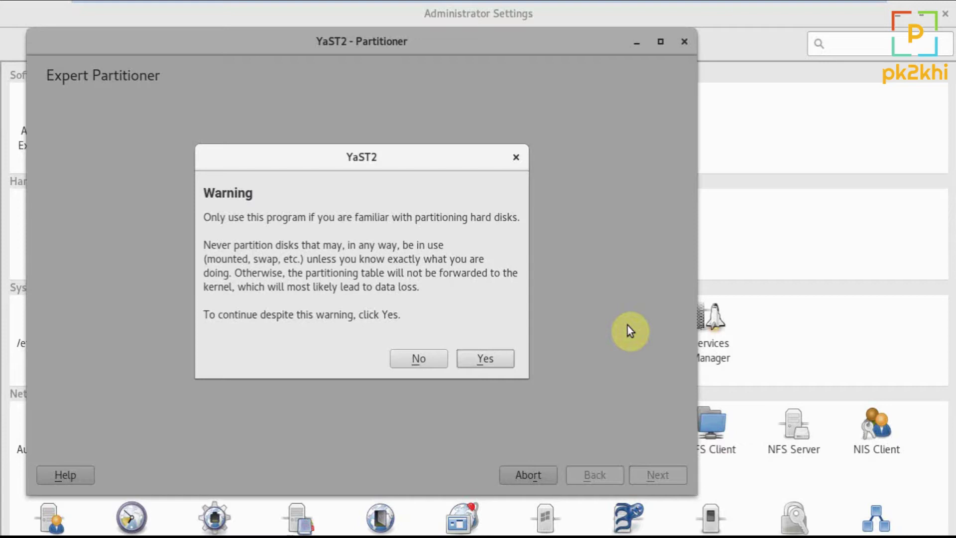
left_click(474, 360)
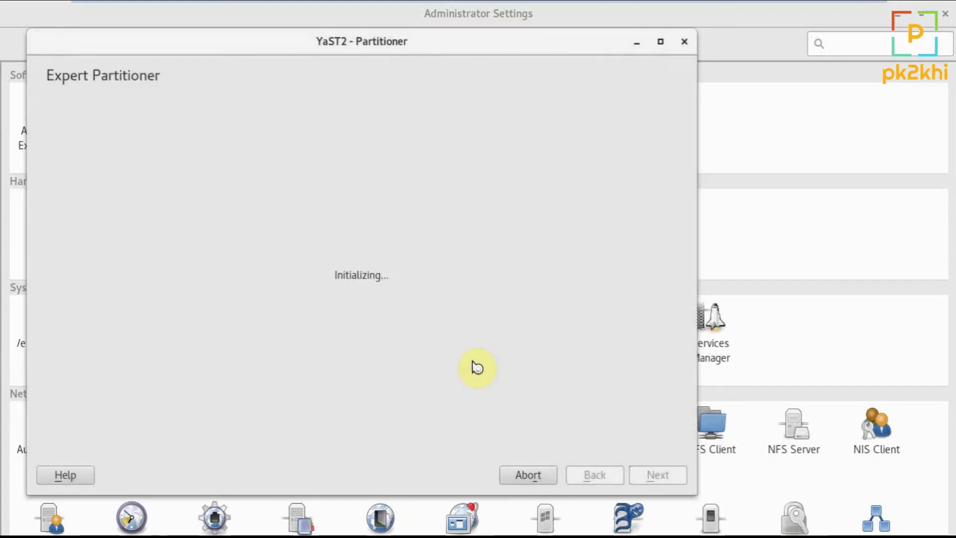
left_click(662, 42)
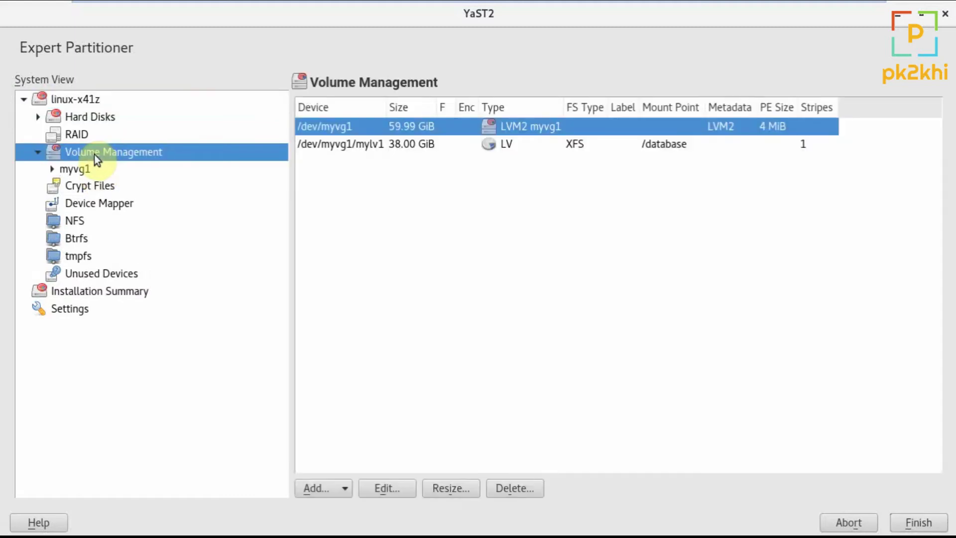
Examine the logical and physical volumes of volume group myvg1 and the details of mylv1, and close the Partitioner and YaST
left_click(51, 169)
left_click(90, 188)
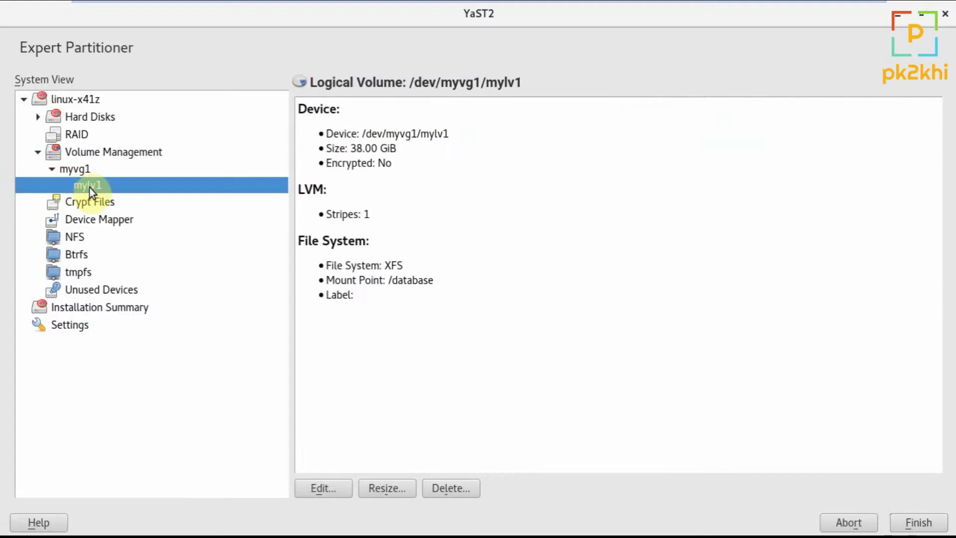
left_click(85, 175)
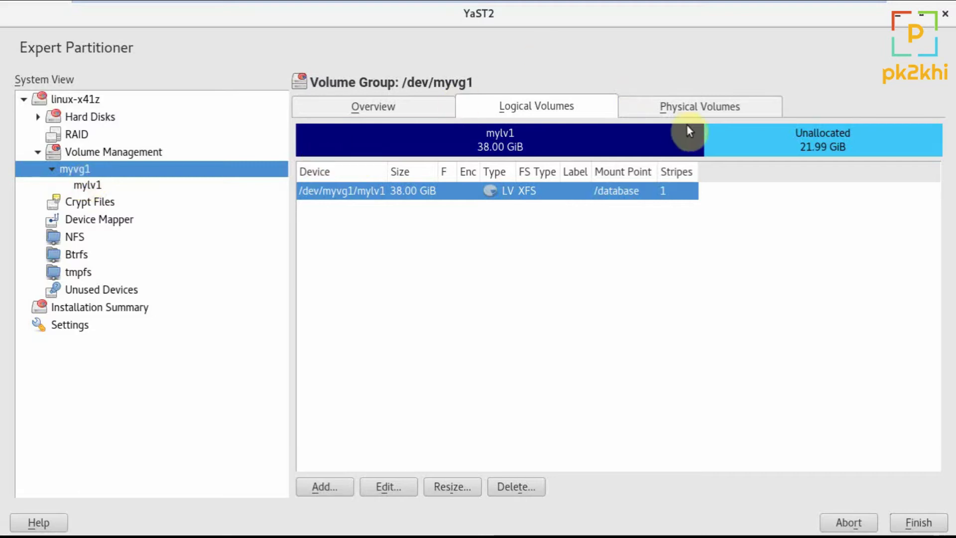
left_click(692, 111)
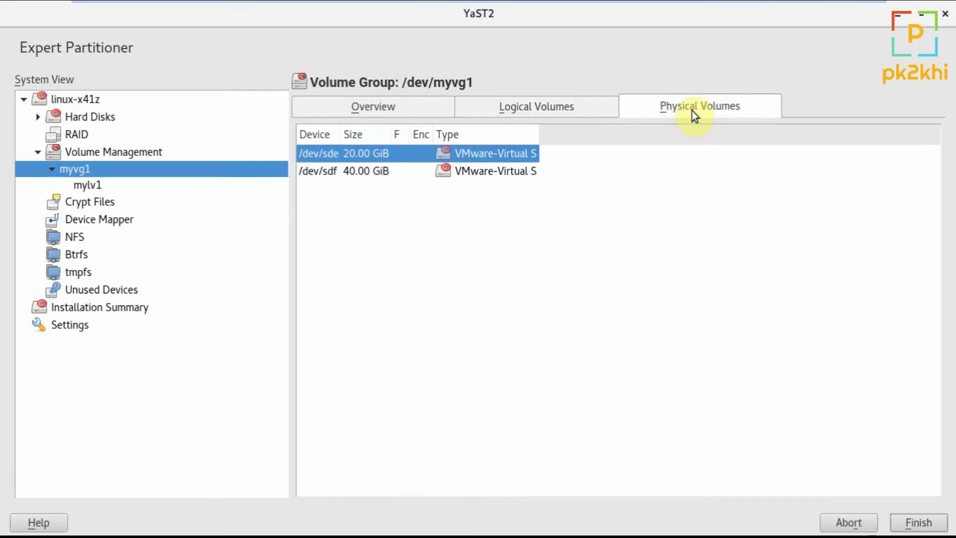
left_click(541, 108)
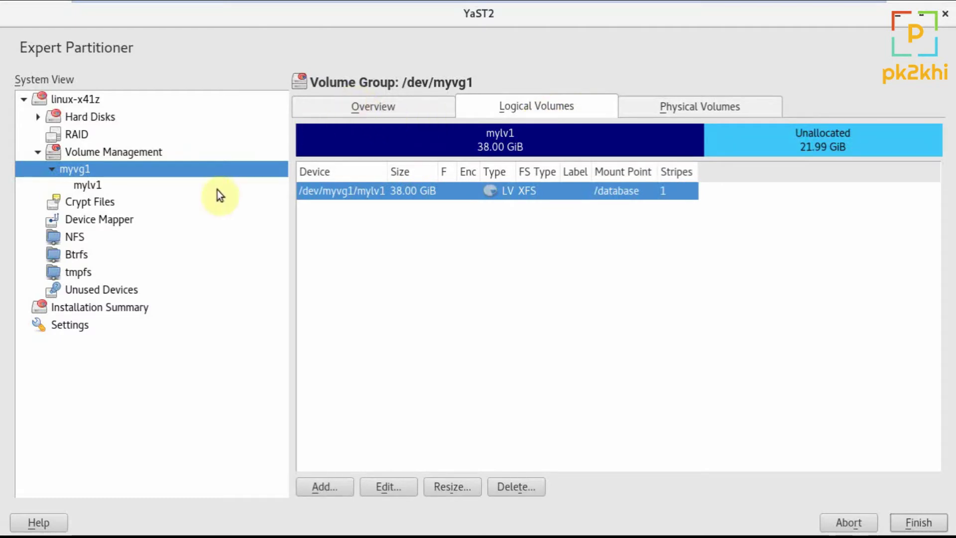
left_click(83, 187)
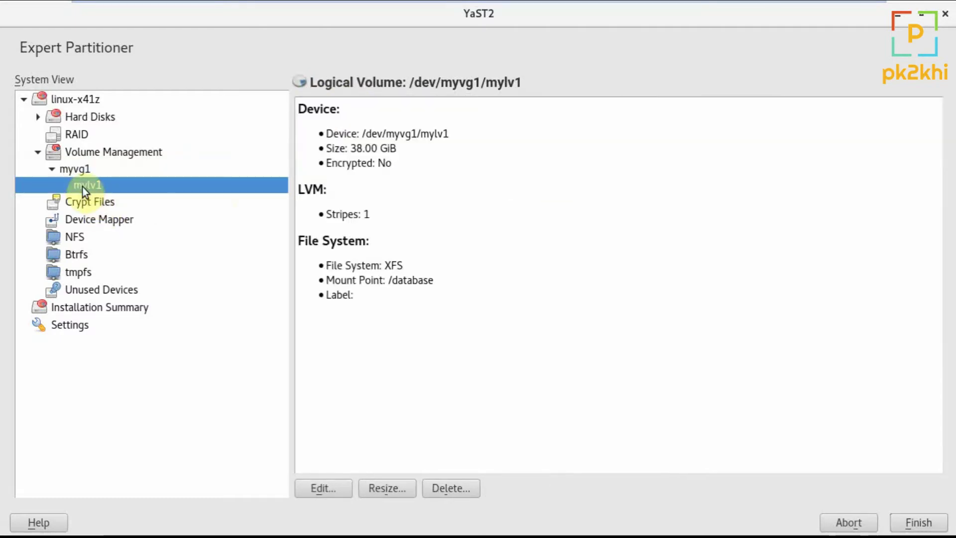
left_click(82, 169)
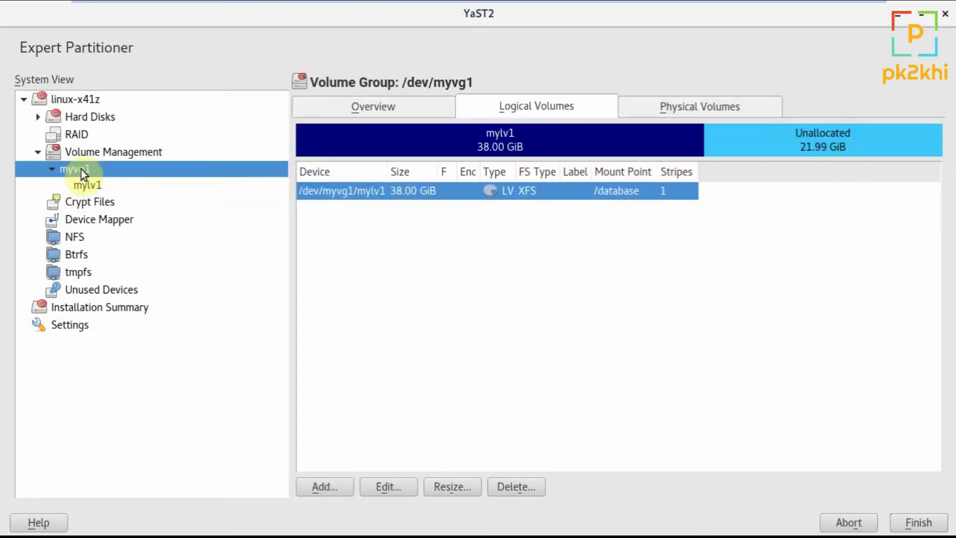
key("Down")
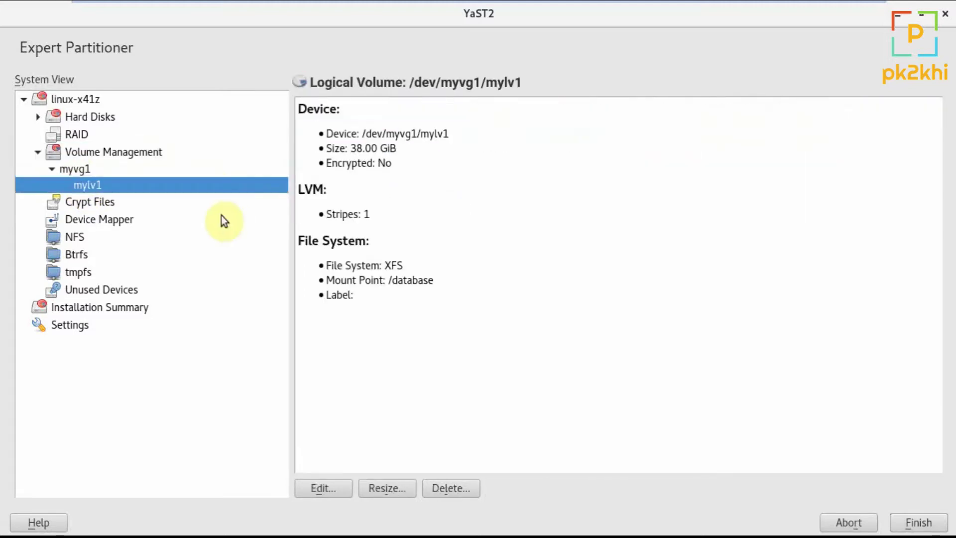
left_click(73, 172)
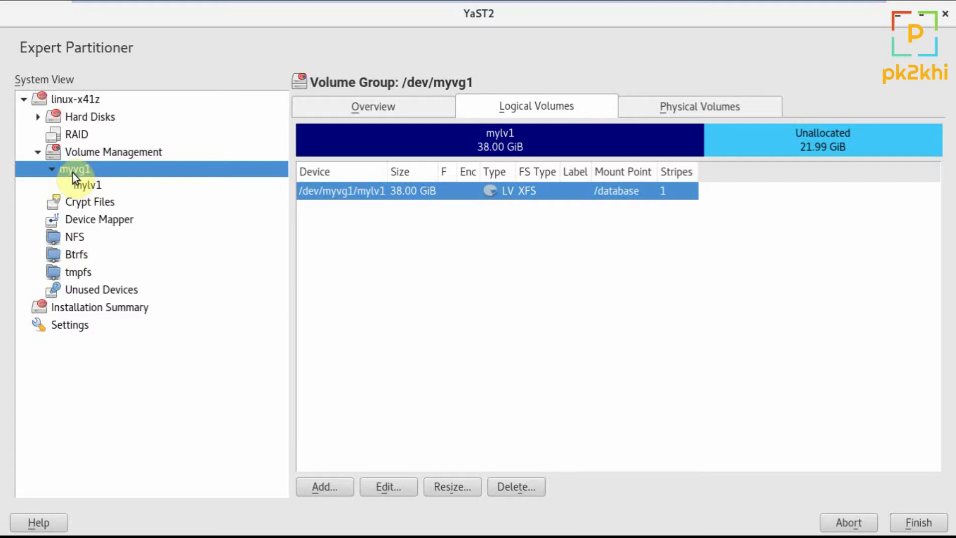
left_click(82, 185)
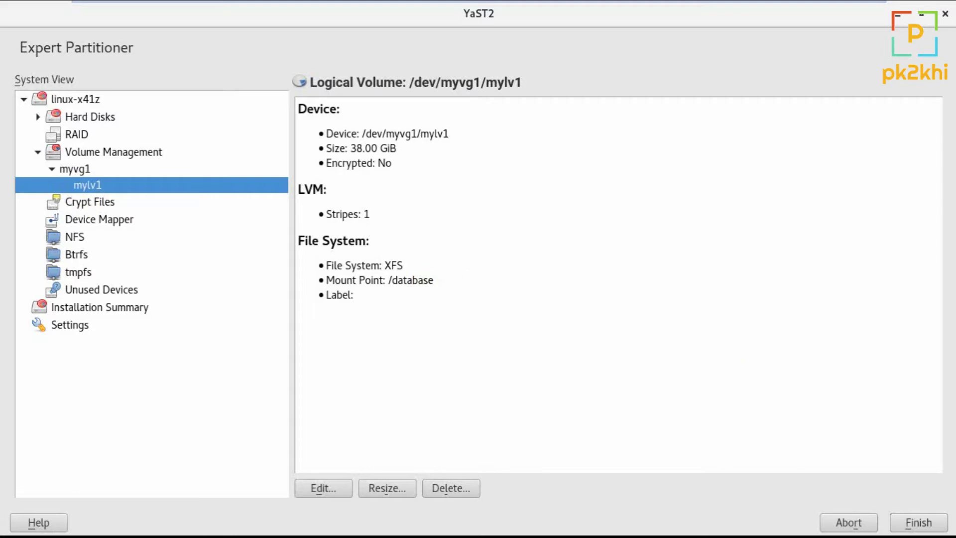
left_click(849, 525)
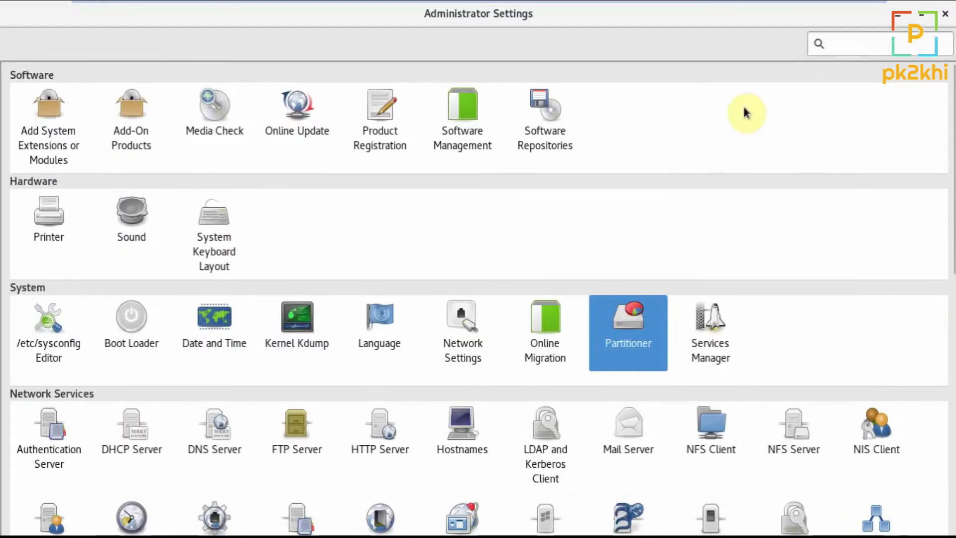
left_click(946, 14)
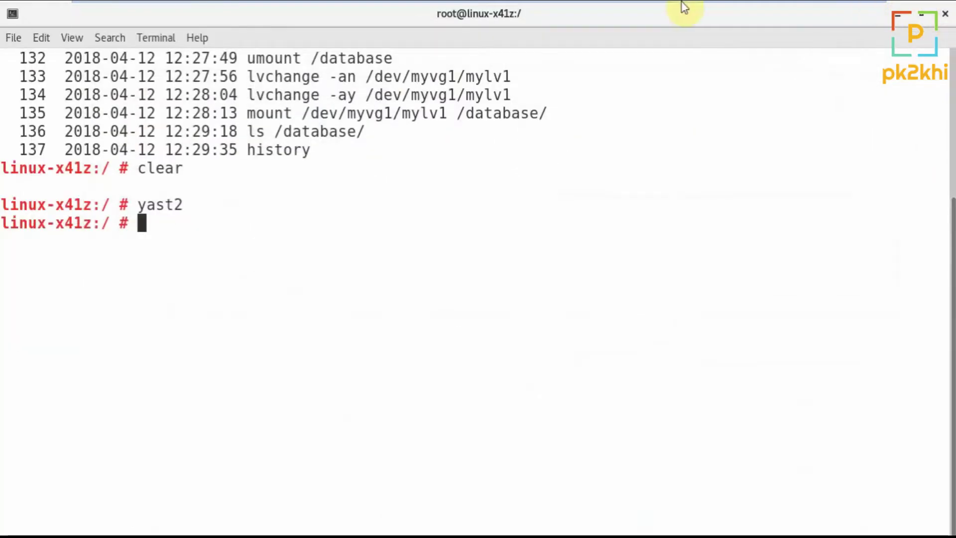
Open the virtual machine's settings in VMware and start adding a hard disk as a new virtual disk
mouse_move(625, 10)
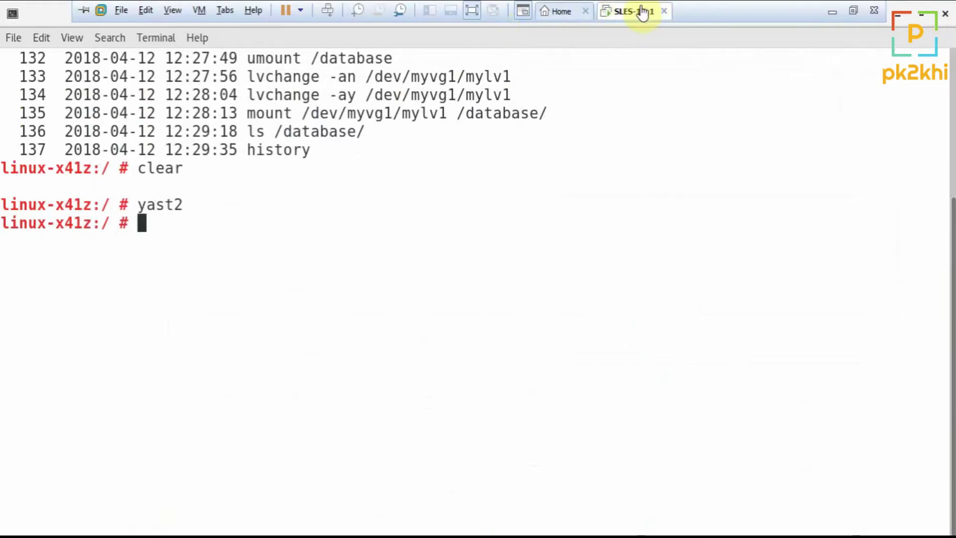
left_click(636, 12)
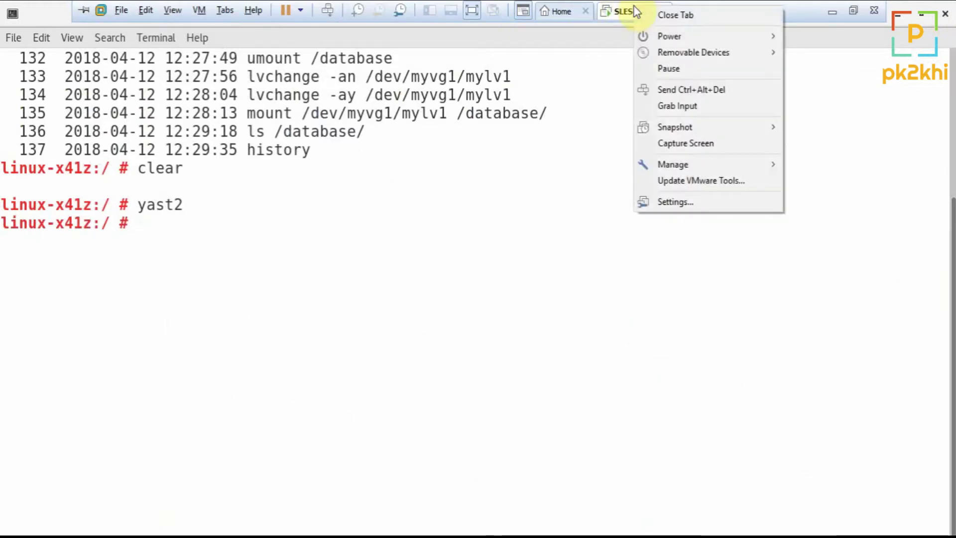
left_click(689, 200)
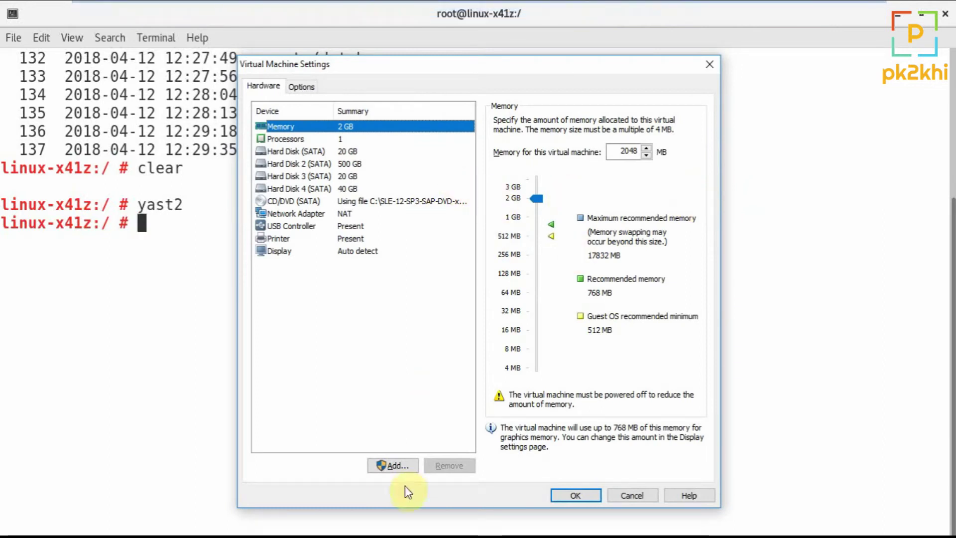
left_click(393, 471)
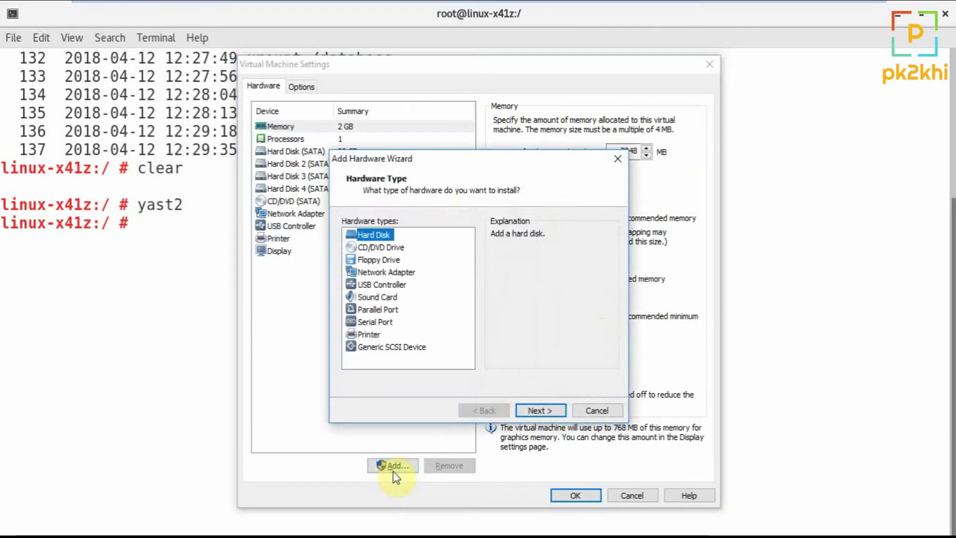
key("Return")
key("Down")
key("Return")
key("Return")
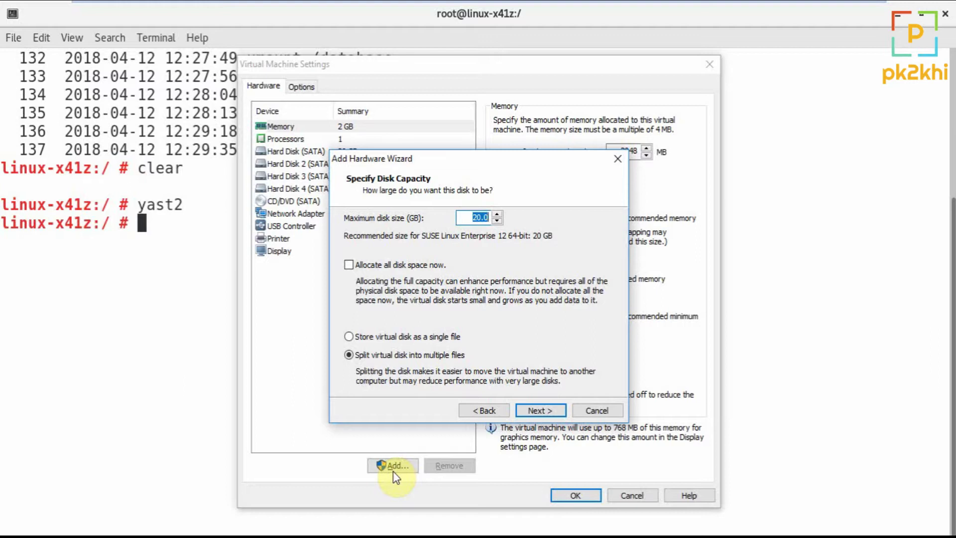
Set the new disk's maximum size to 5 GB, store it as a single file and finish adding it
type("5")
key("Tab")
key("Tab")
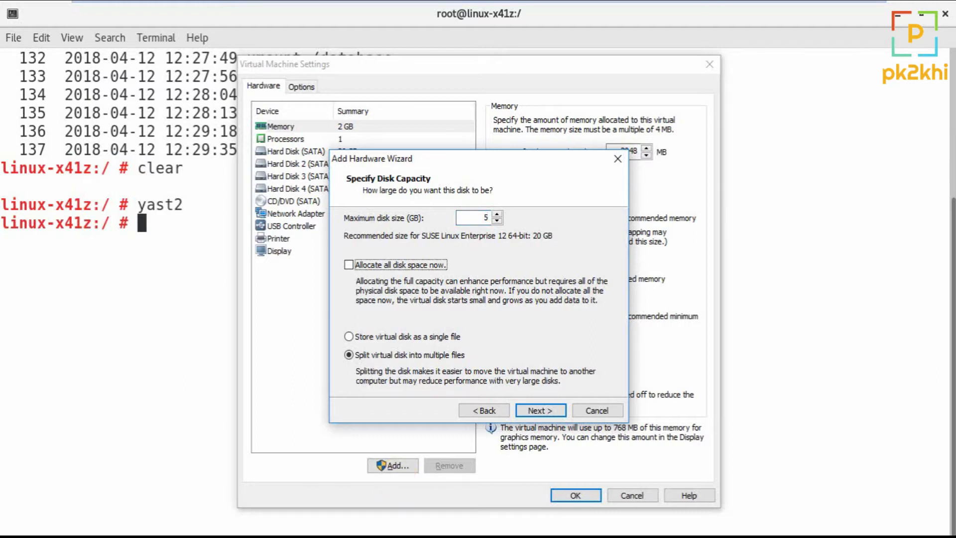
key("Up")
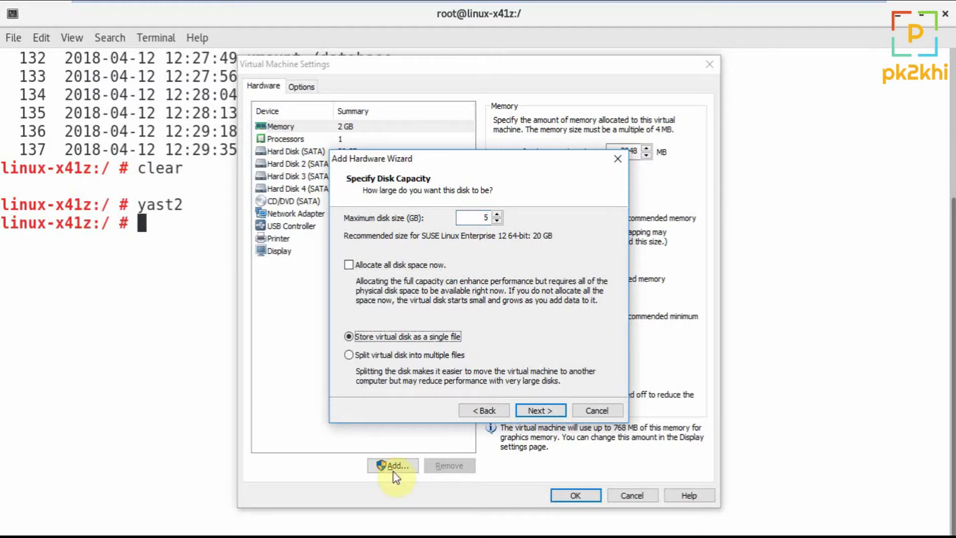
key("Return")
key("Return")
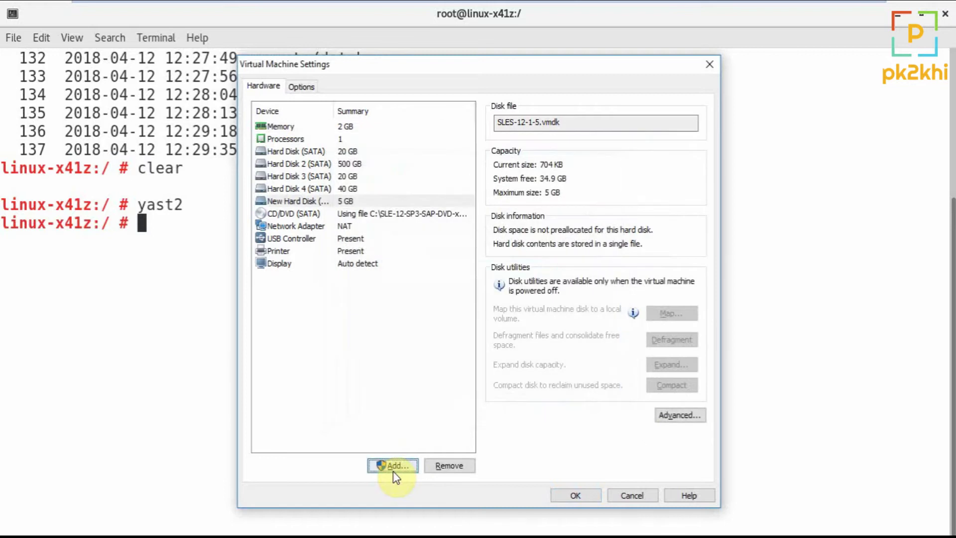
Start adding another hard disk to the virtual machine as a new virtual disk
left_click(393, 466)
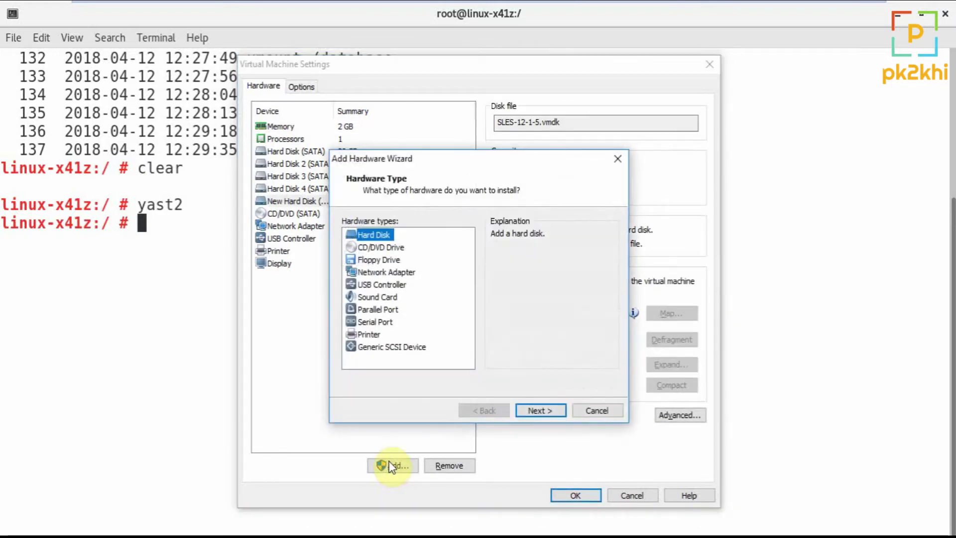
key("Return")
key("Down")
key("Return")
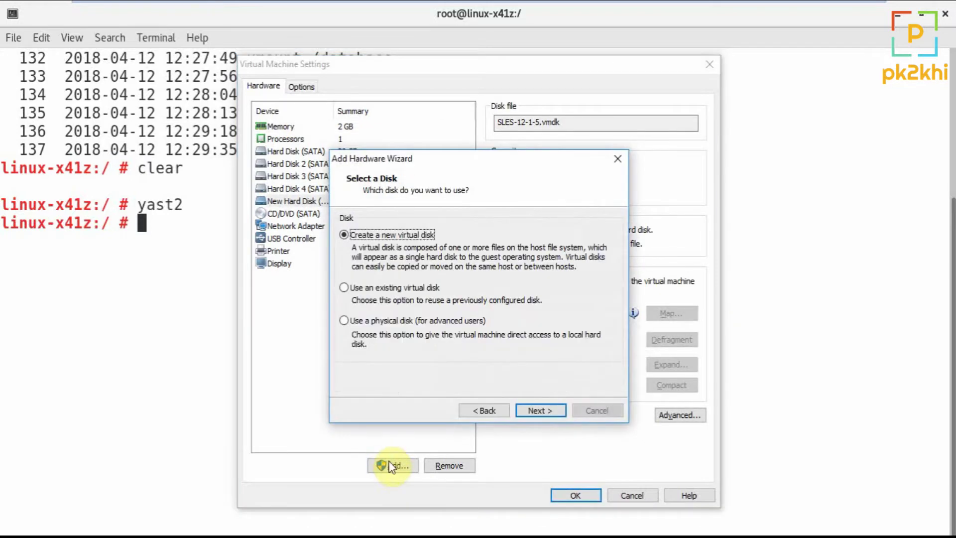
key("Return")
Store the new disk as a single file with a maximum size of 10 GB, finish adding it and apply the virtual machine settings
key("Tab")
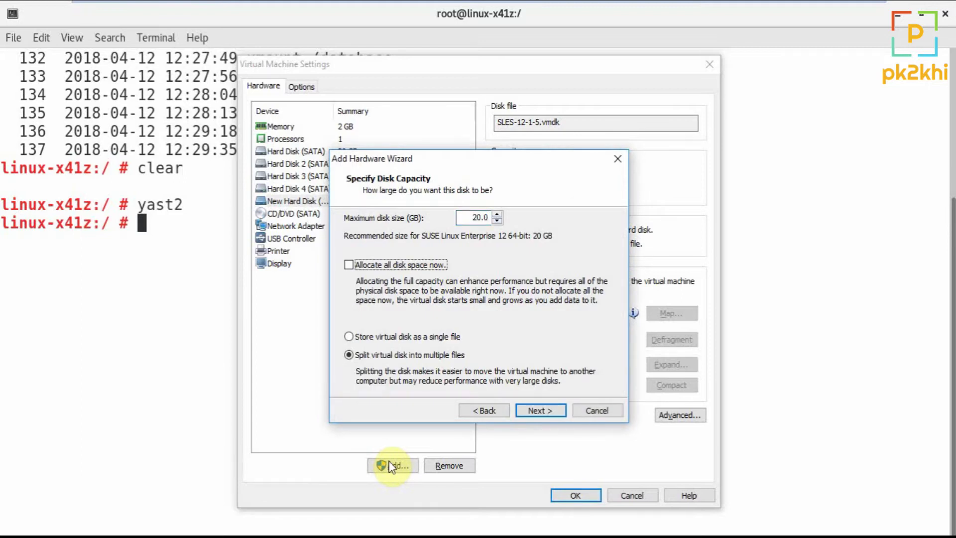
key("Tab")
key("Up")
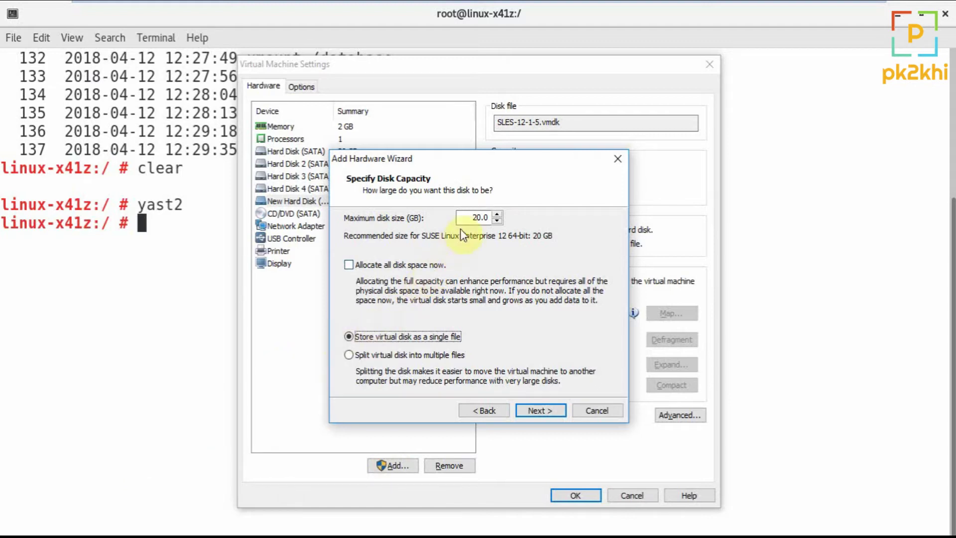
double_click(473, 218)
type("10")
left_click(541, 411)
left_click(546, 407)
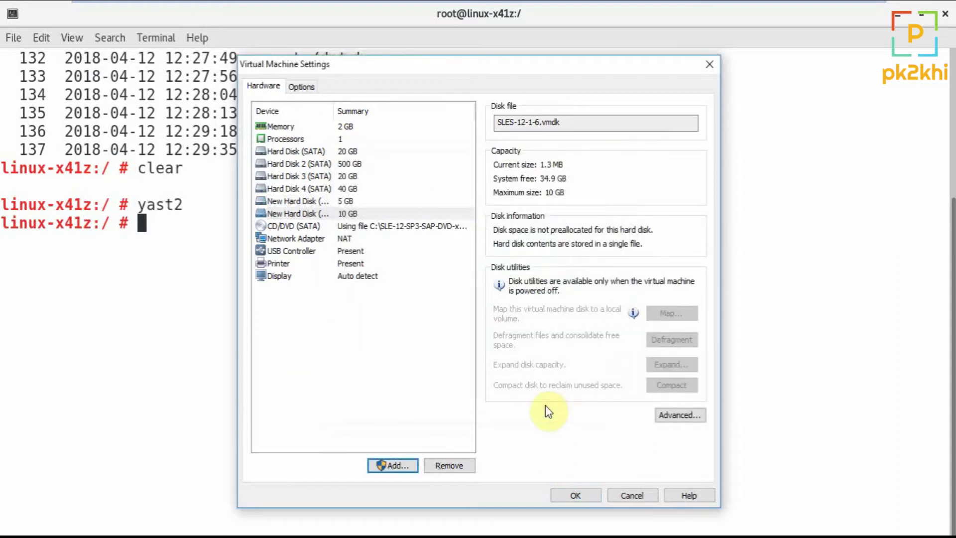
left_click(570, 496)
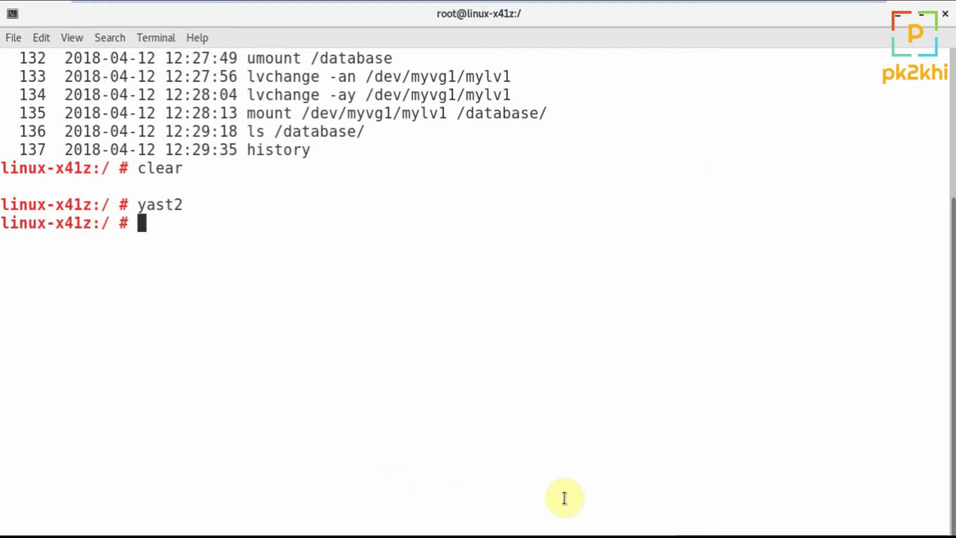
List the SCSI devices with lsscsi and the block devices with lsblk in the terminal to identify the new disks
type("lsscsi")
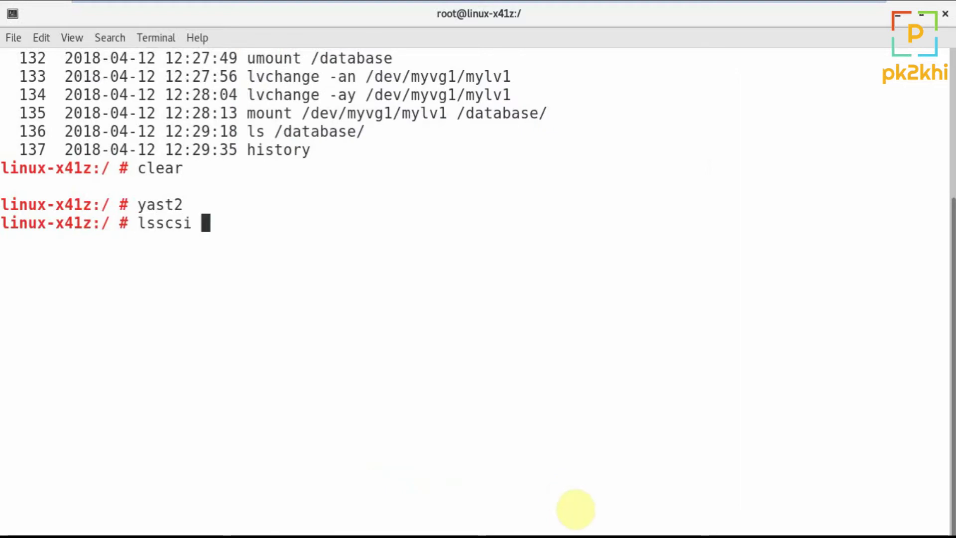
key("Return")
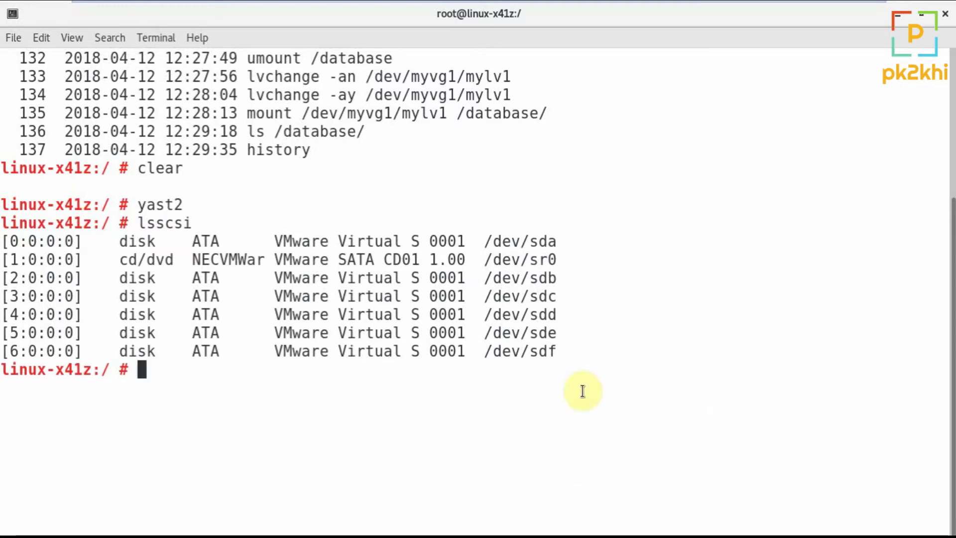
left_click_drag(485, 331, 578, 348)
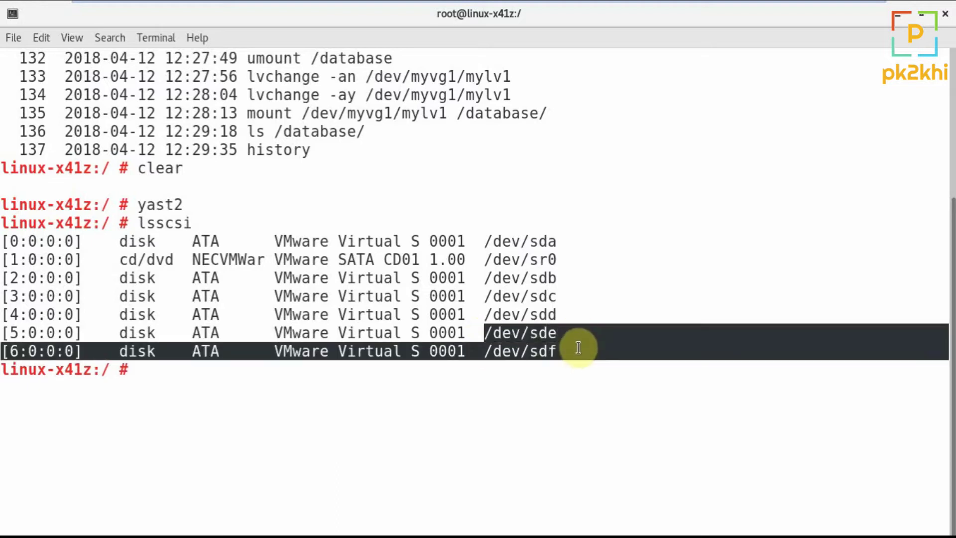
type("lsblk")
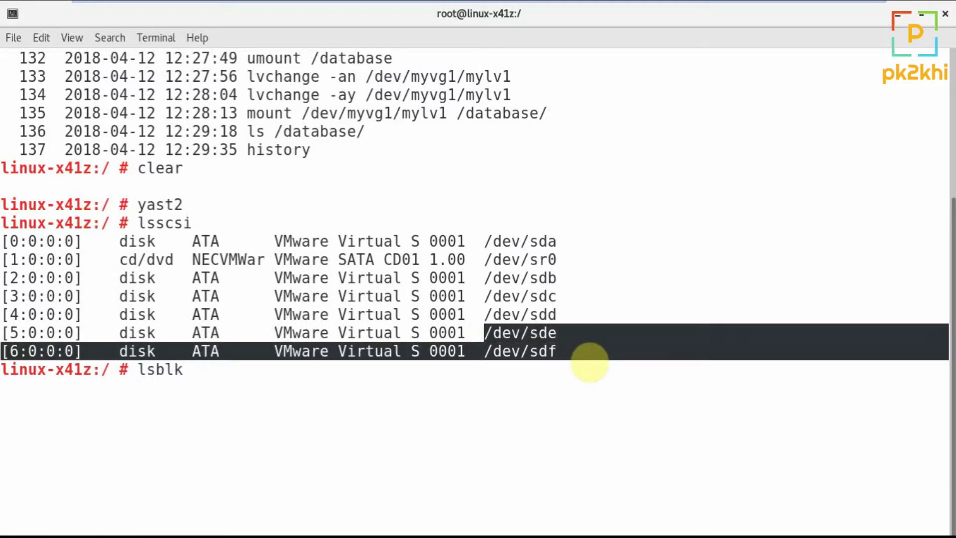
key("Return")
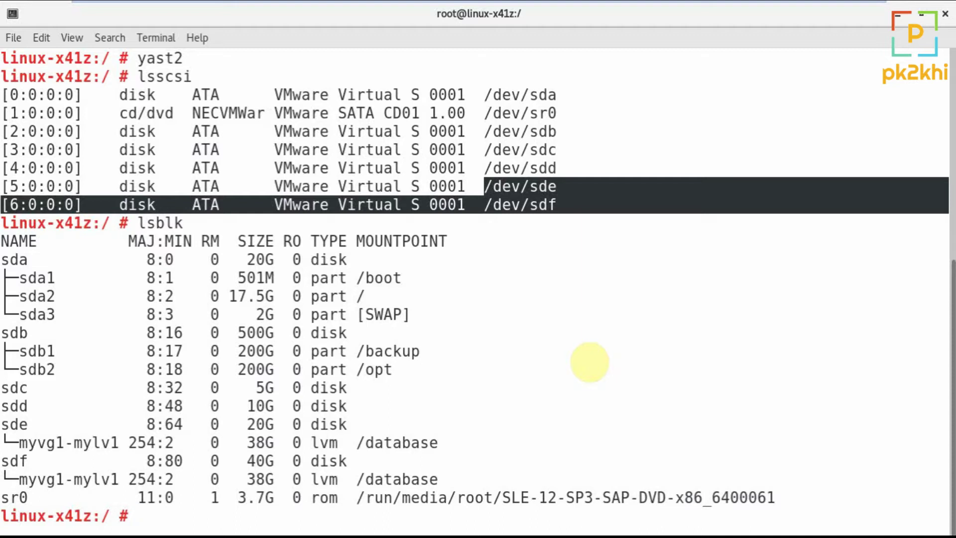
left_click_drag(5, 389, 423, 403)
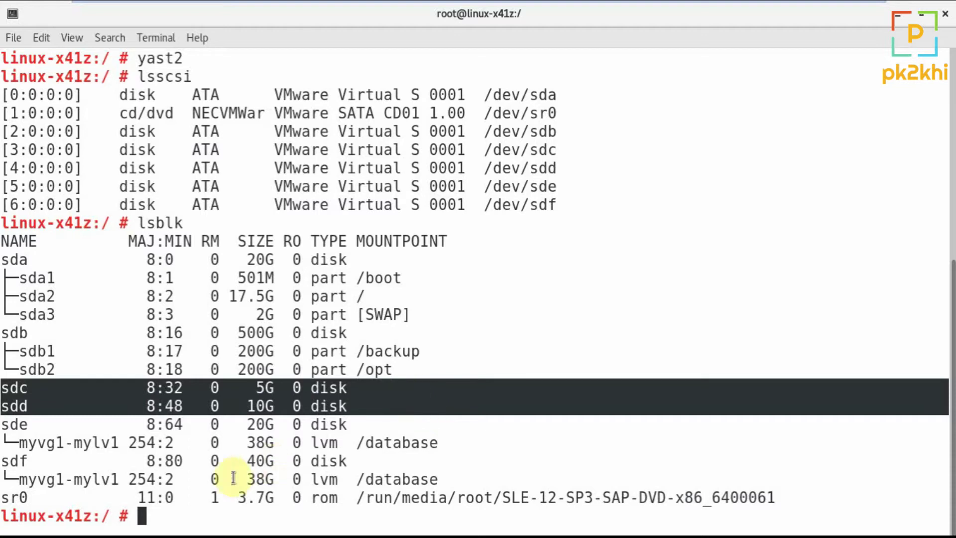
Launch YaST from the system tools and open the Partitioner, accepting its warning and maximizing the window
left_click(29, 536)
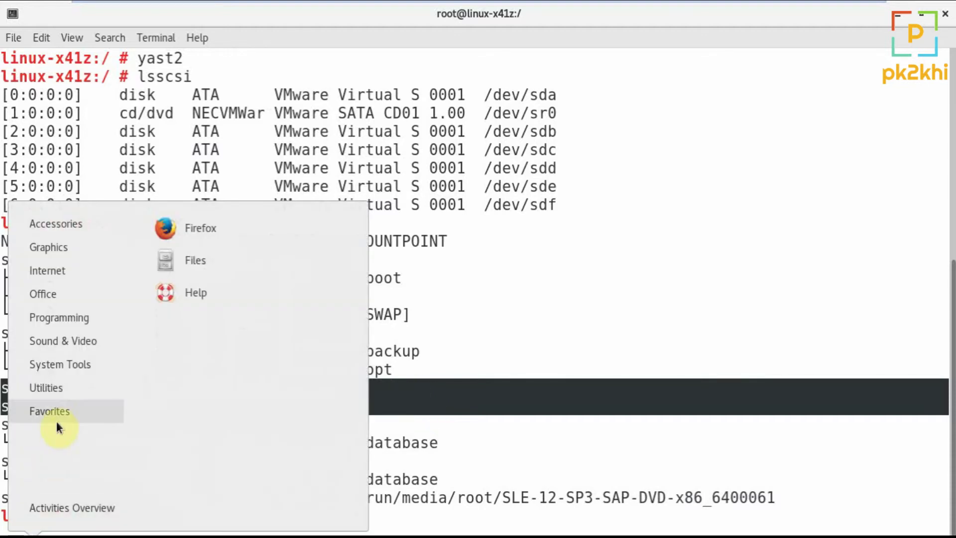
mouse_move(67, 380)
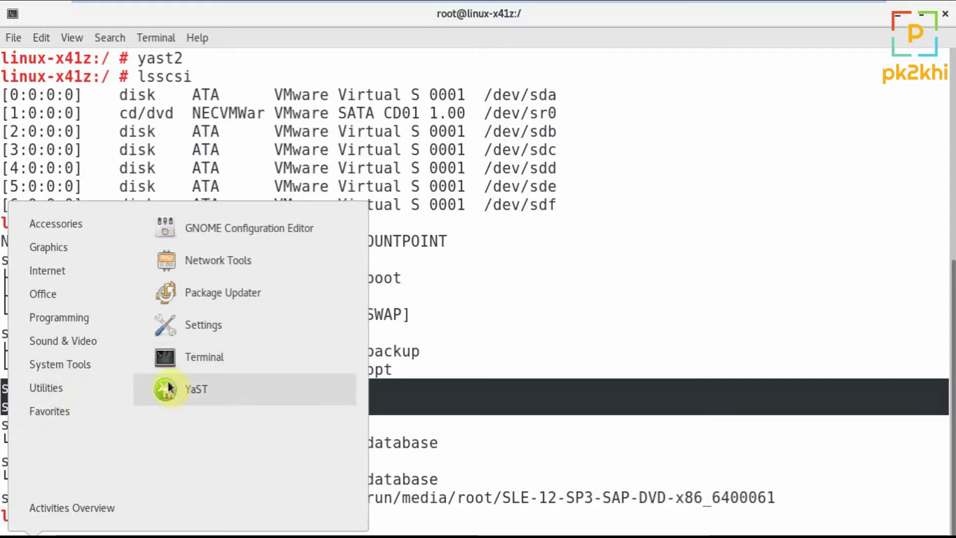
left_click(171, 387)
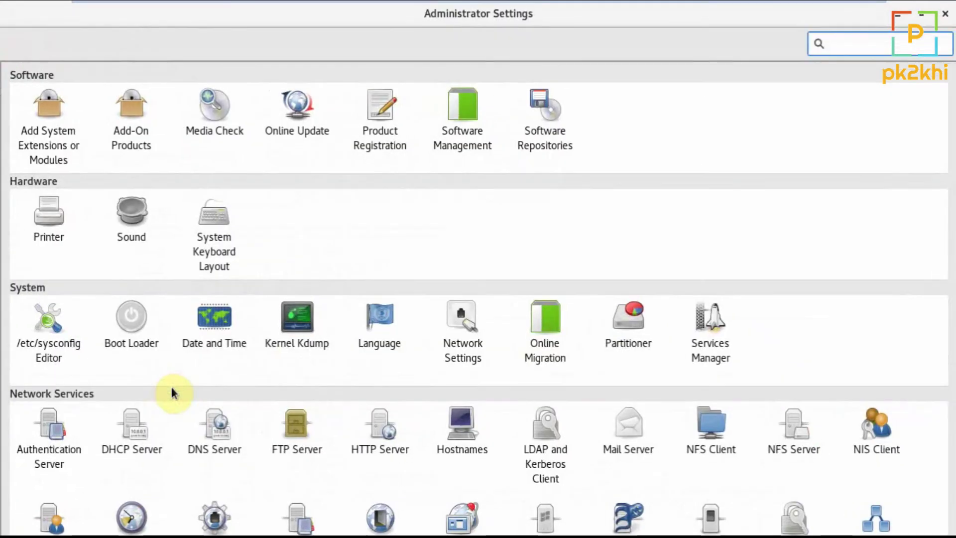
left_click(626, 321)
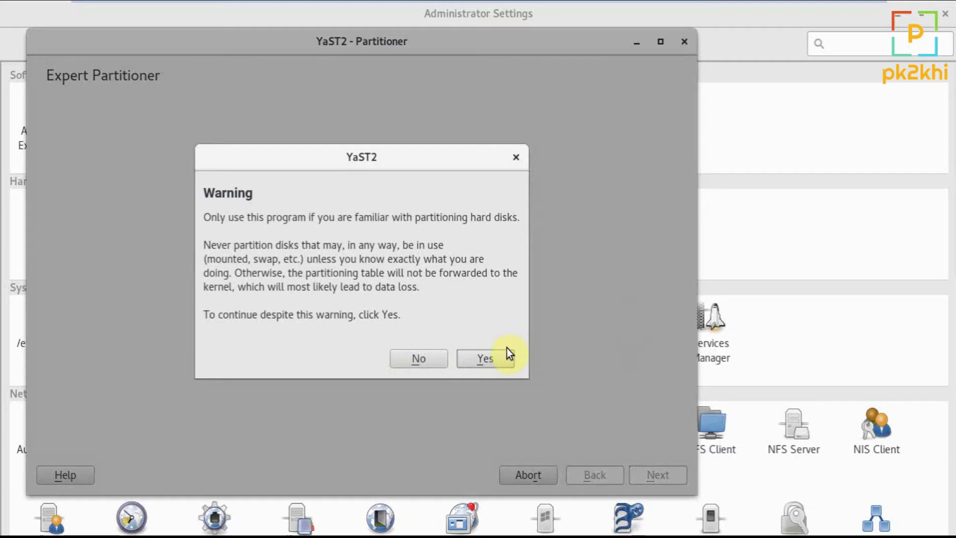
left_click(501, 354)
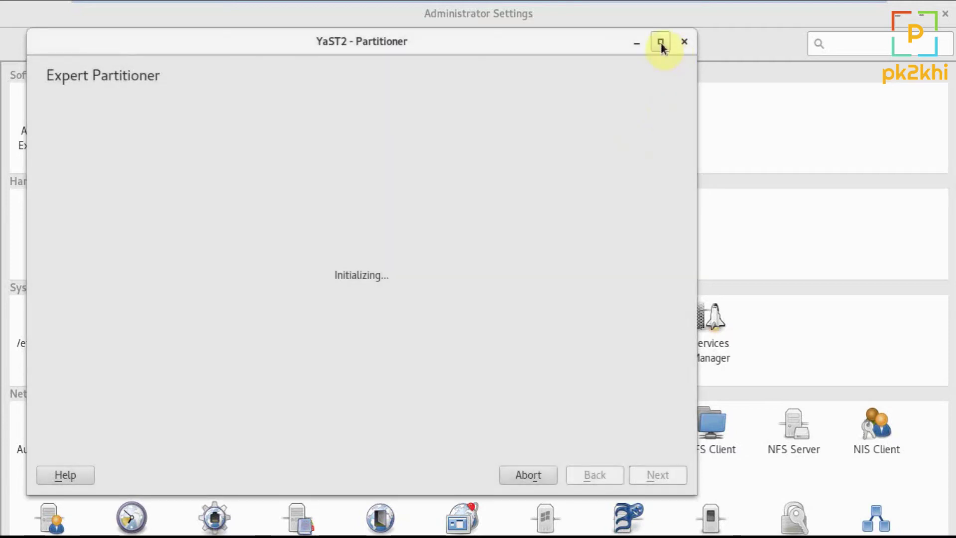
left_click(661, 43)
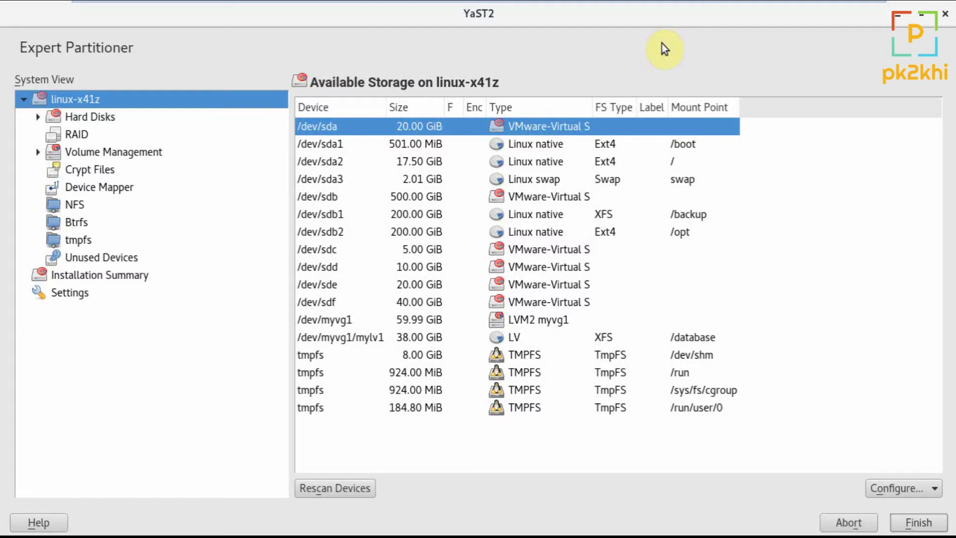
Examine the logical and physical volumes of volume group myvg1 and the partitions of hard disks sdc and sdd
left_click(37, 153)
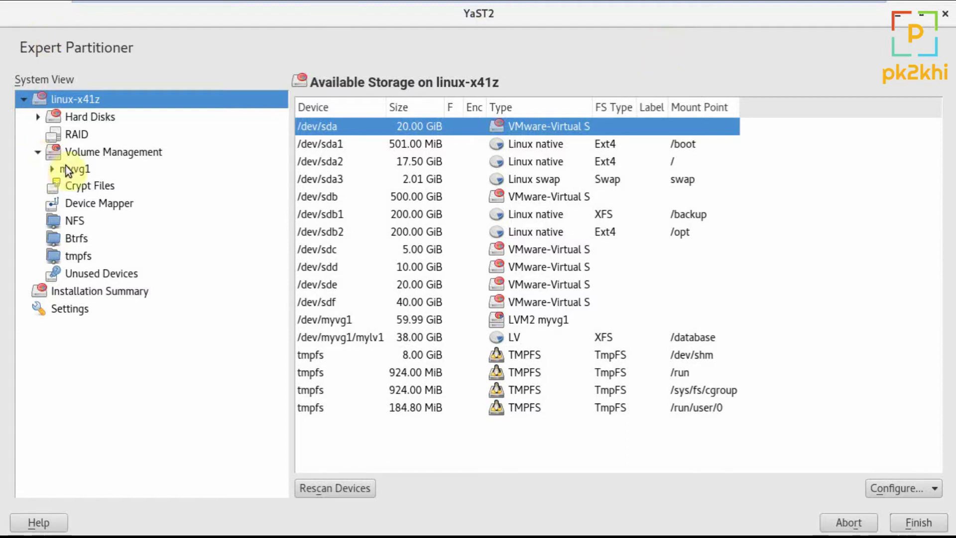
left_click(101, 156)
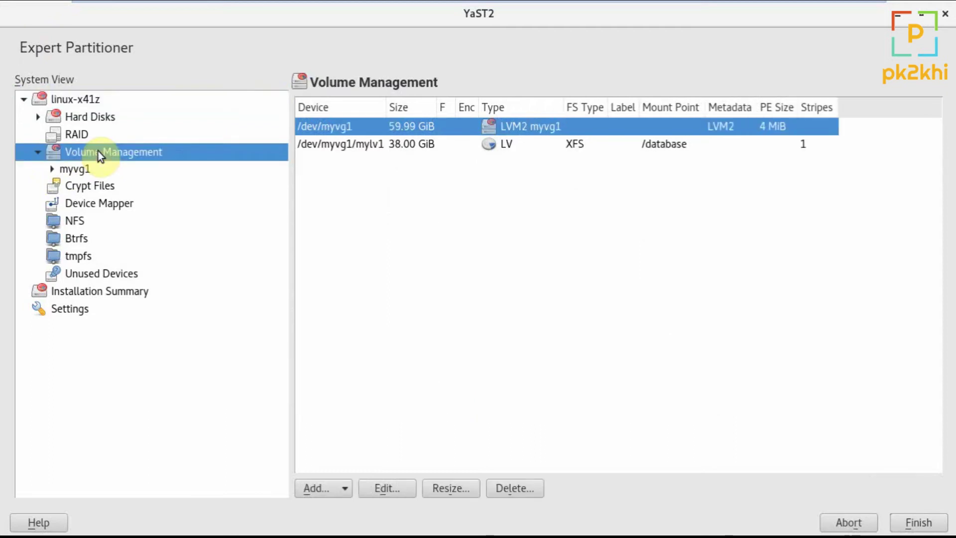
left_click(85, 167)
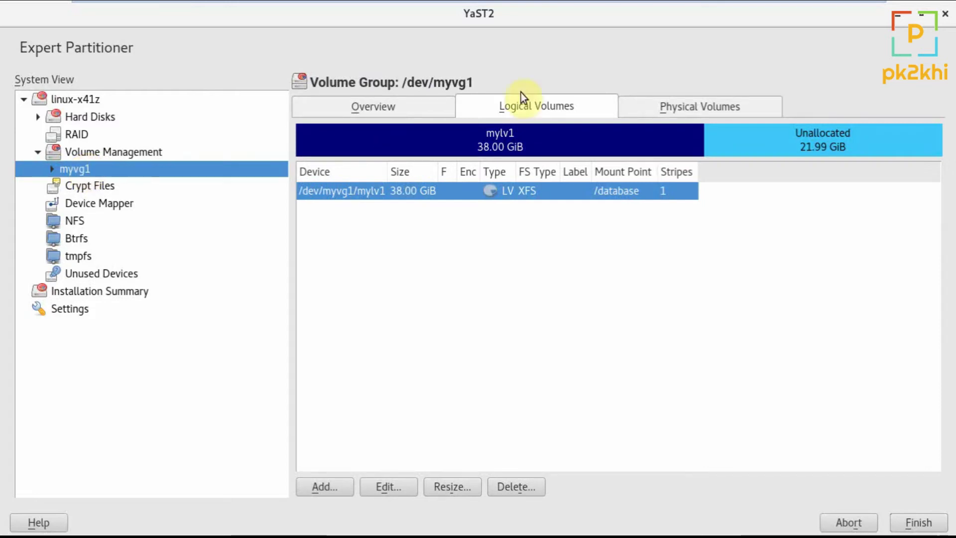
left_click(707, 103)
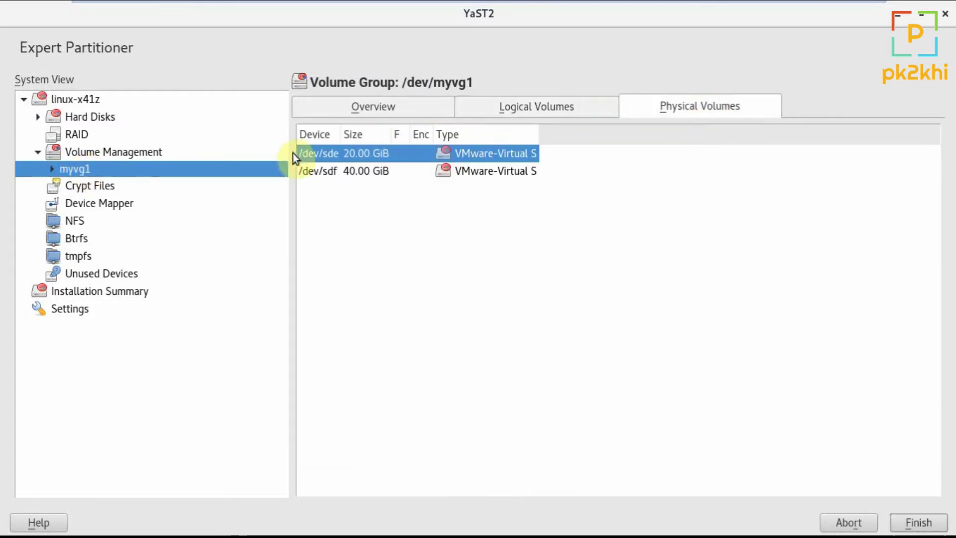
left_click(38, 118)
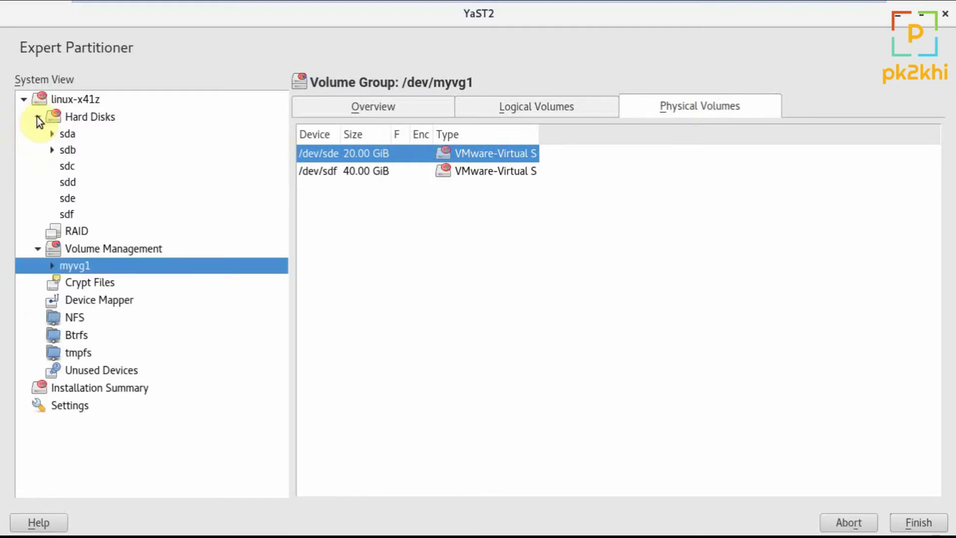
left_click(71, 166)
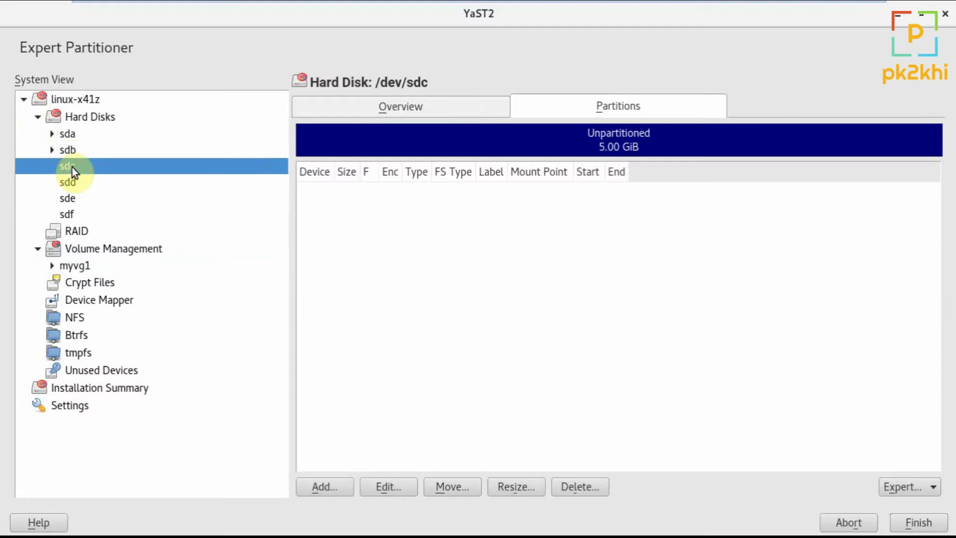
left_click(71, 180)
left_click(71, 170)
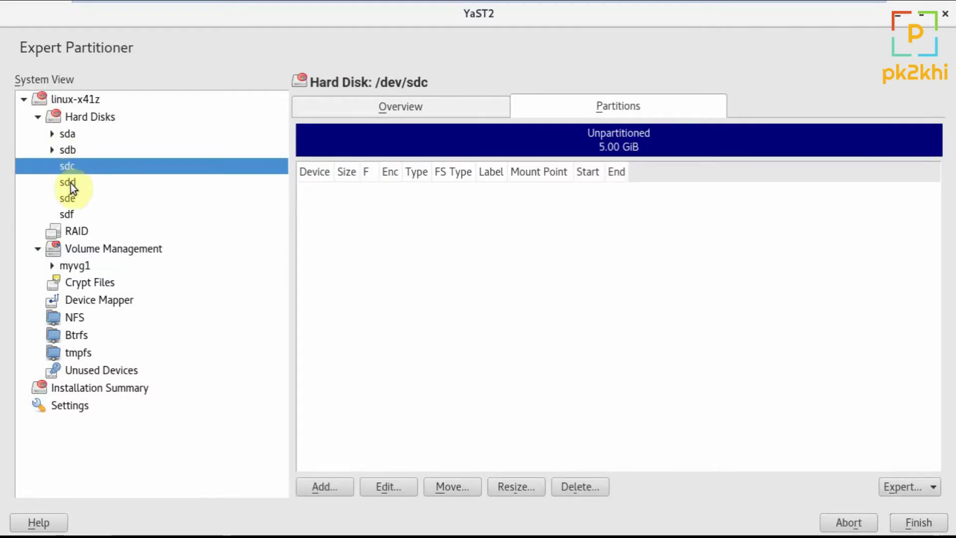
left_click(71, 184)
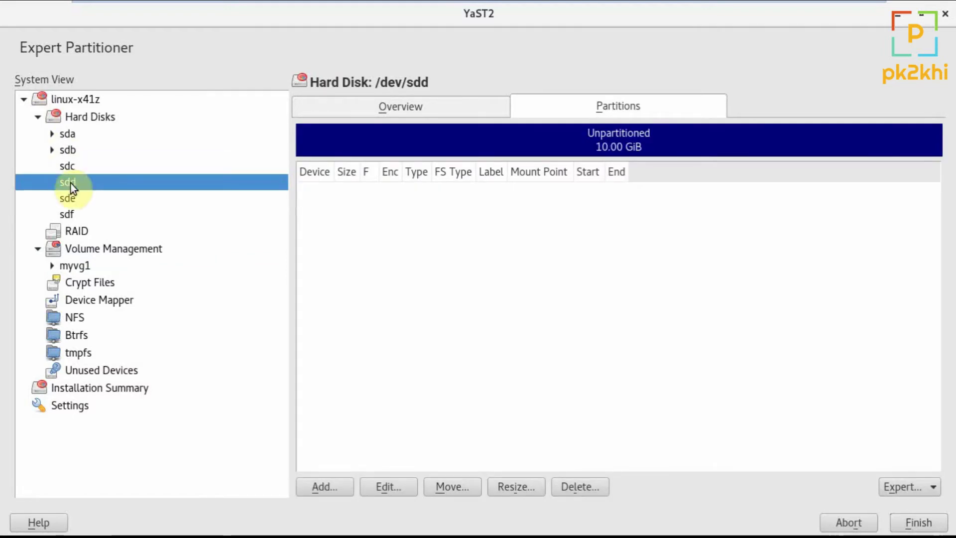
Review the volume management overview and the physical volumes sde and sdf of volume group myvg1
left_click(38, 249)
left_click(72, 253)
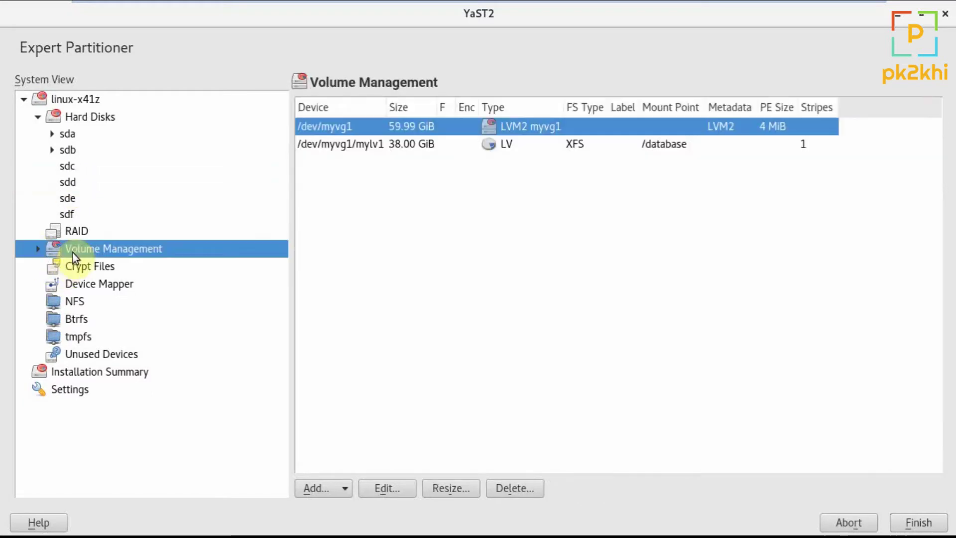
left_click(39, 249)
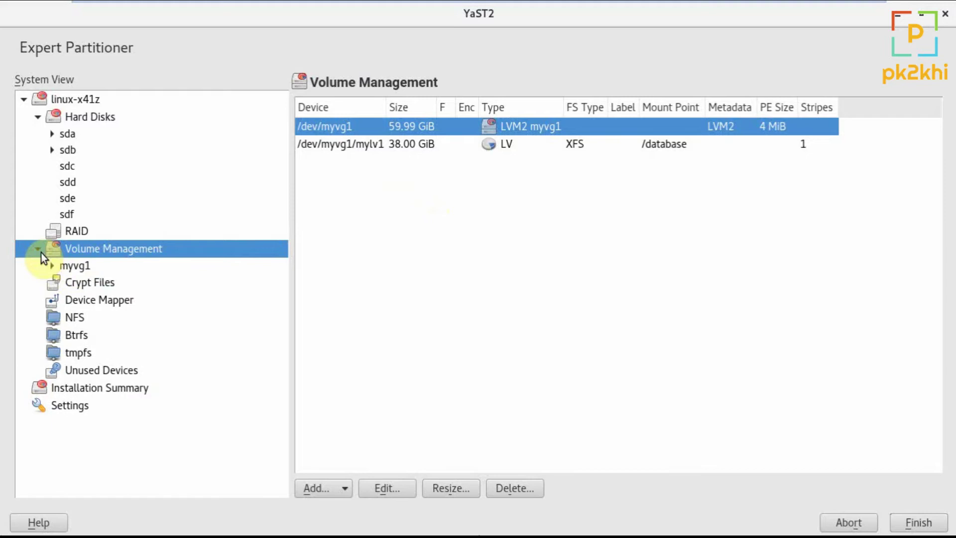
left_click(74, 266)
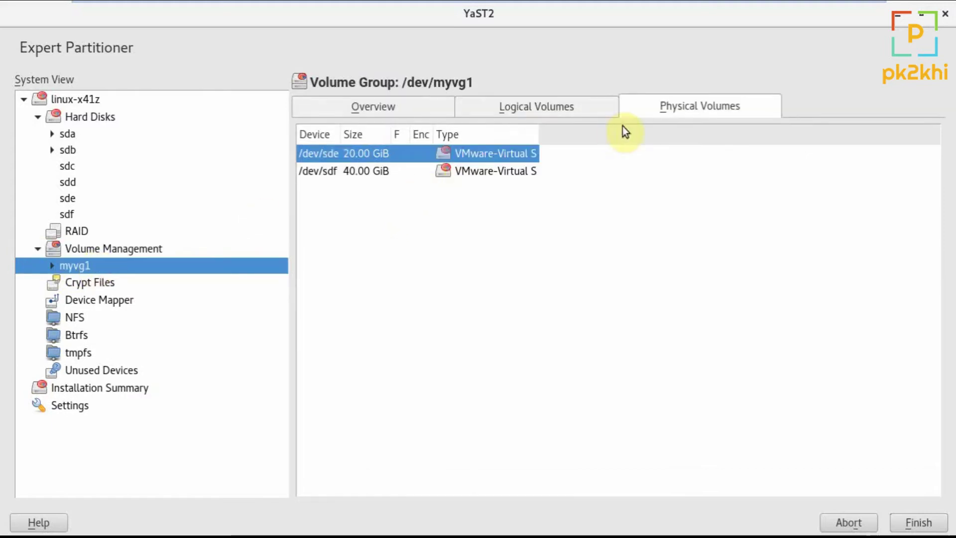
left_click(351, 174)
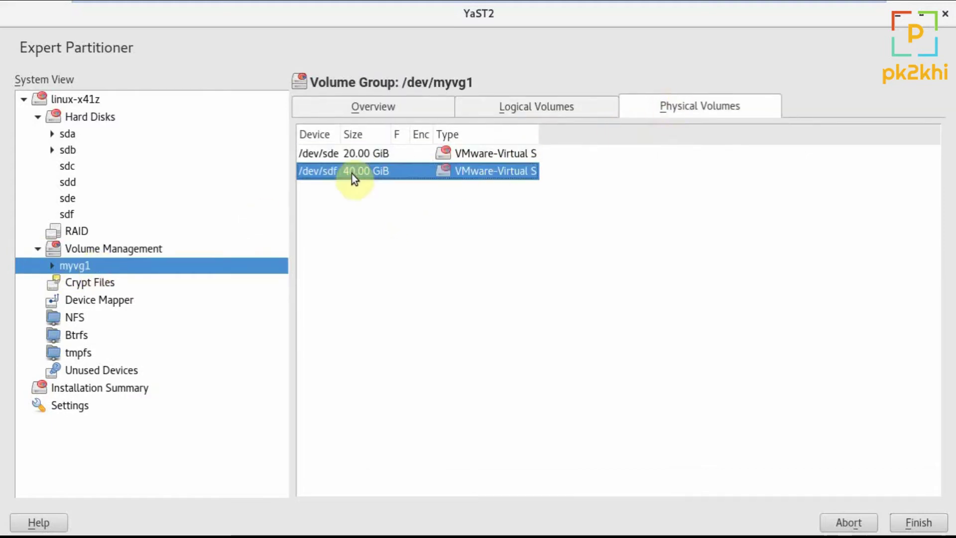
left_click(344, 159)
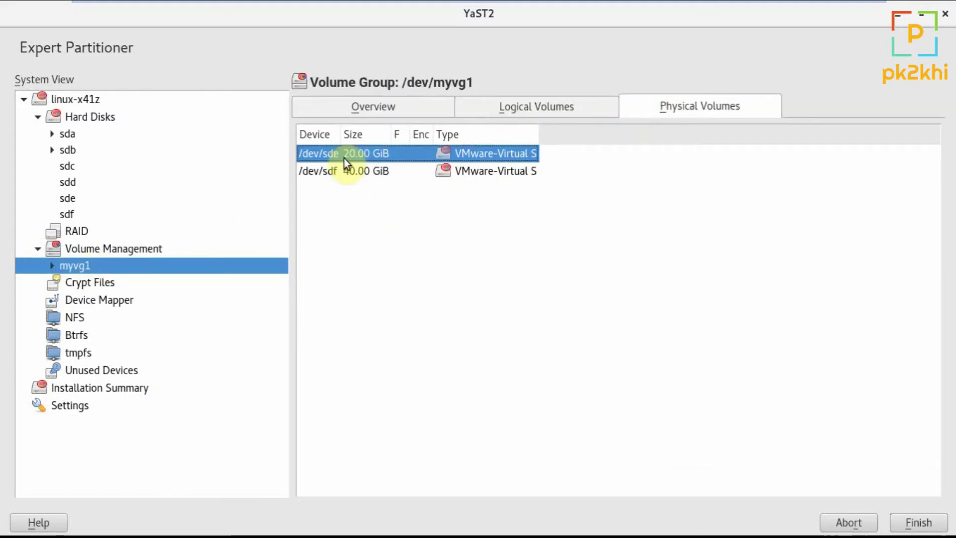
Compare the new hard disks sdc and sdd with the physical volumes of volume group myvg1
left_click(65, 169)
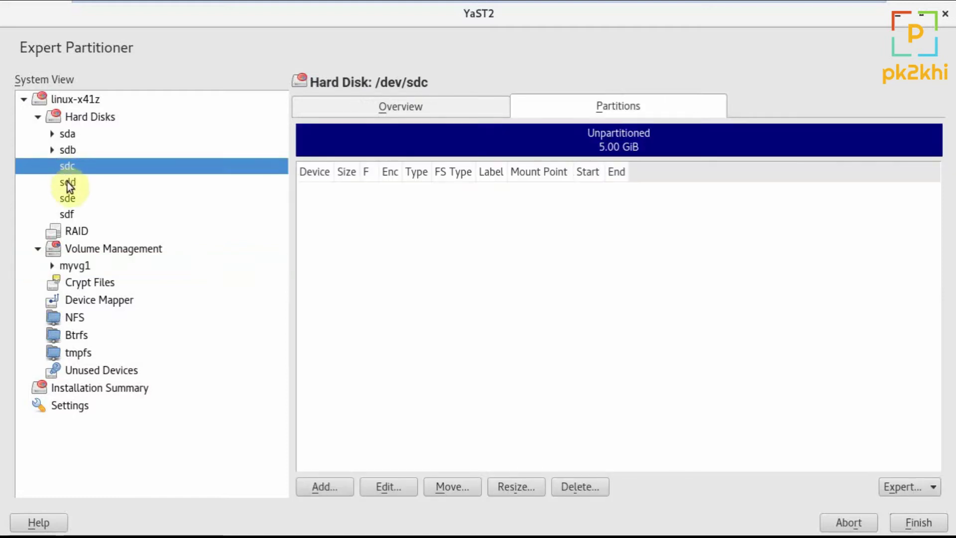
left_click(68, 185)
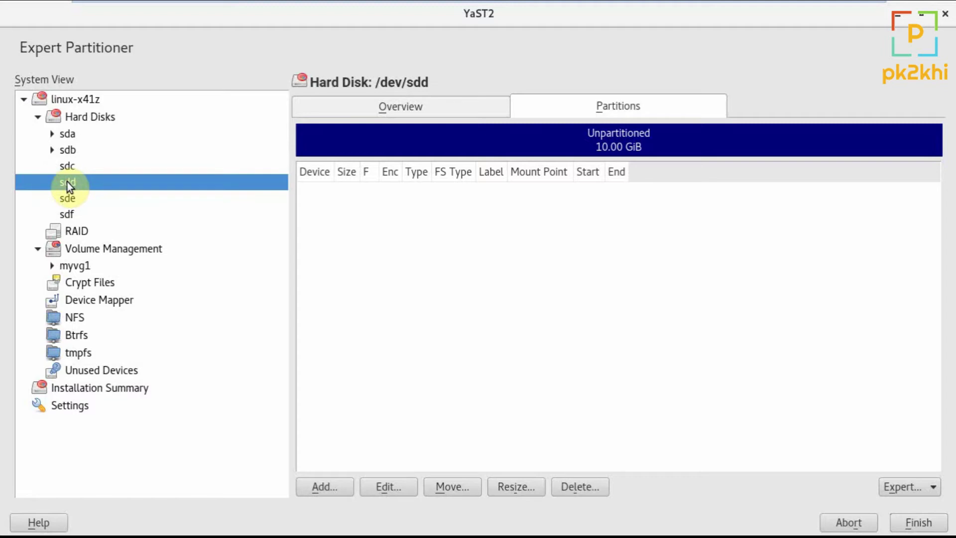
left_click(73, 172)
left_click(75, 181)
left_click(65, 251)
left_click(73, 264)
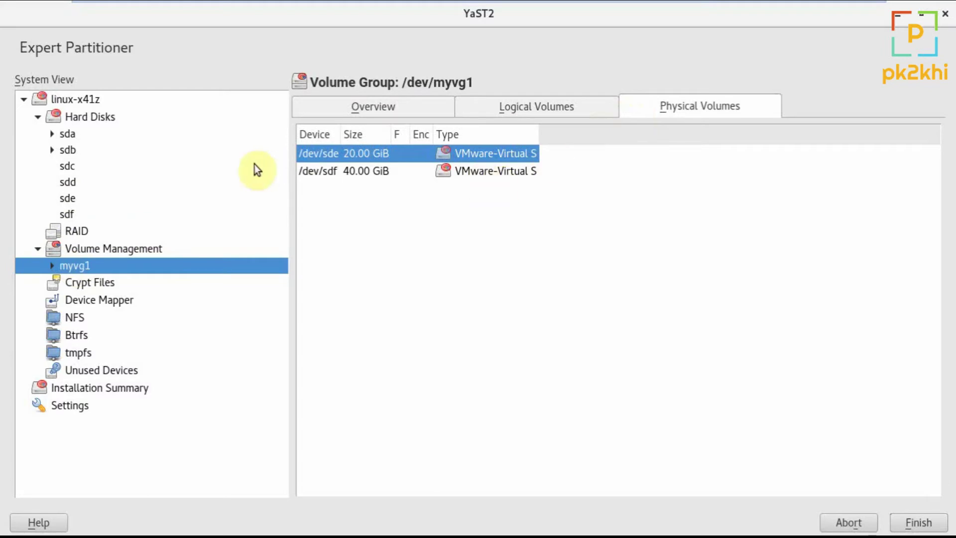
left_click(80, 172)
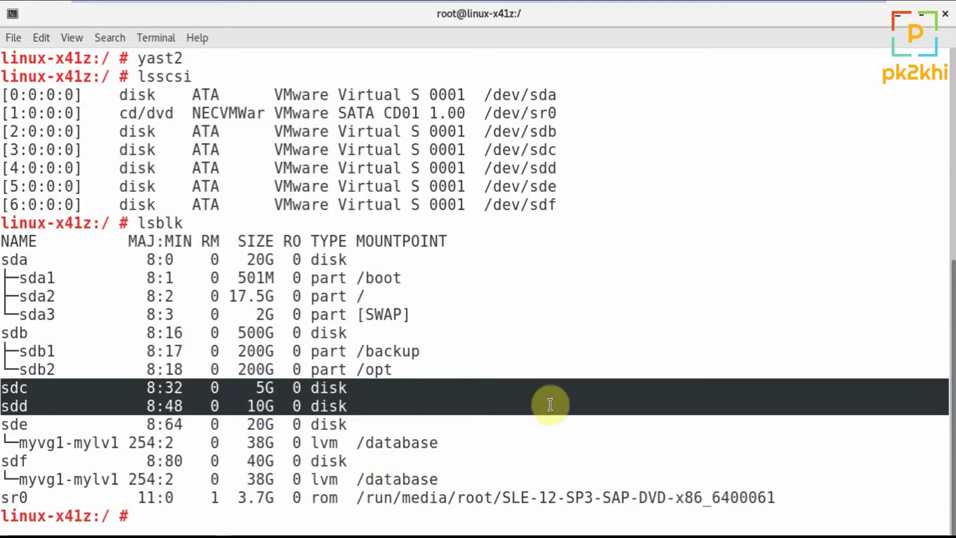
Create an LVM physical volume on /dev/sdc with pvcreate in the terminal
type("pvcreate ")
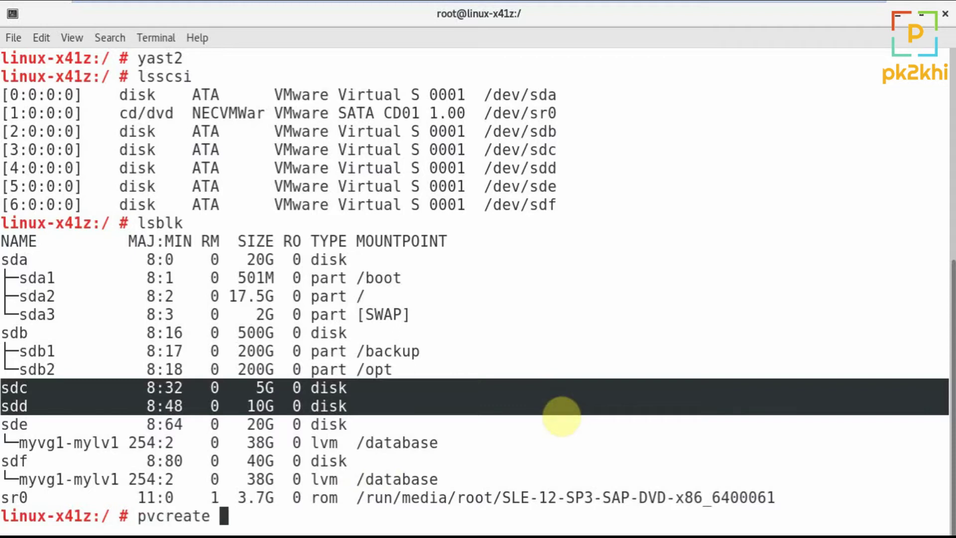
type("/dev/sdc")
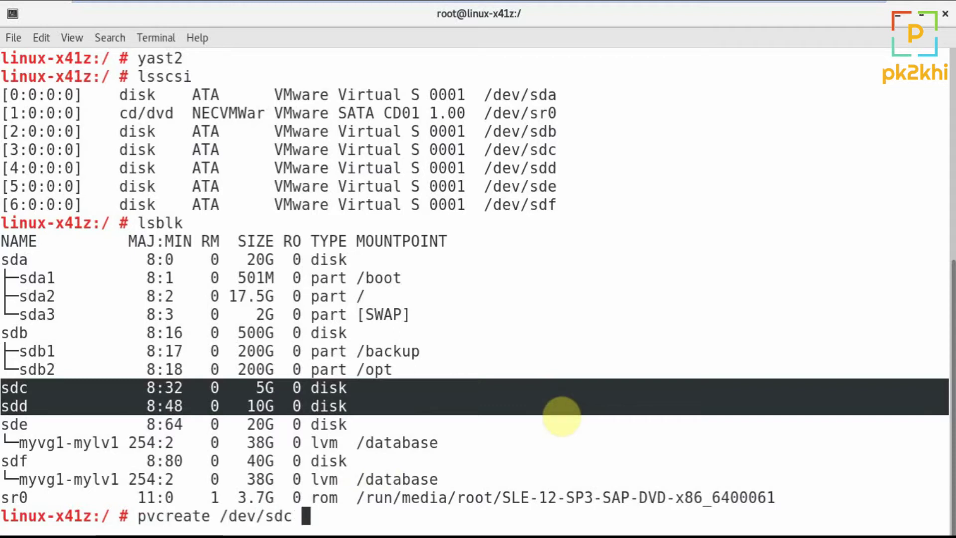
key("Return")
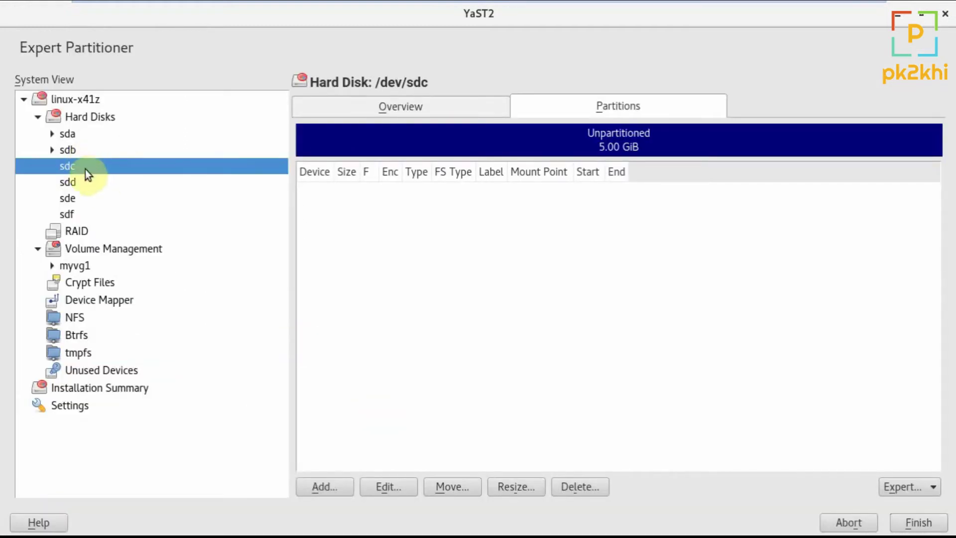
Check the physical volumes of myvg1, abort the Partitioner session and reopen the Partitioner maximized, accepting its warning
left_click(79, 265)
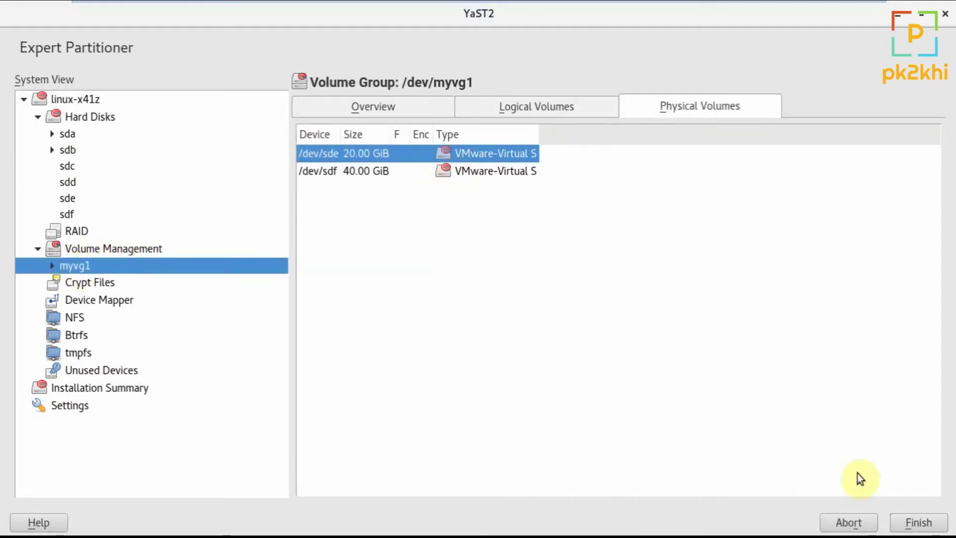
left_click(849, 523)
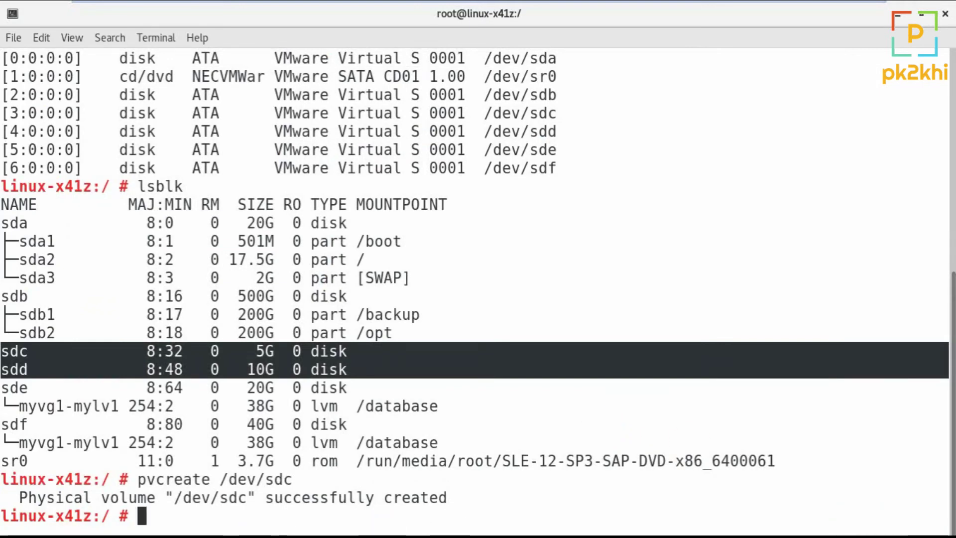
key("alt+Tab")
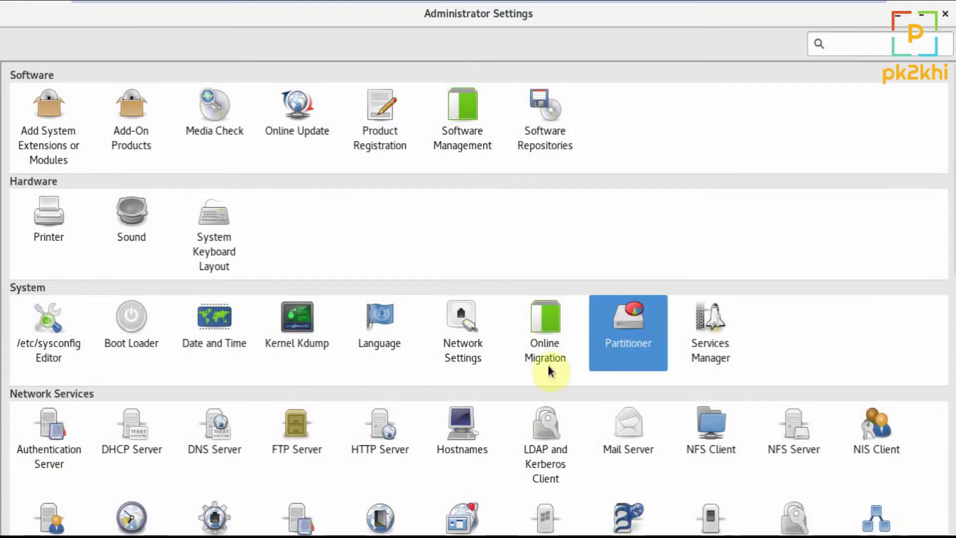
left_click(642, 321)
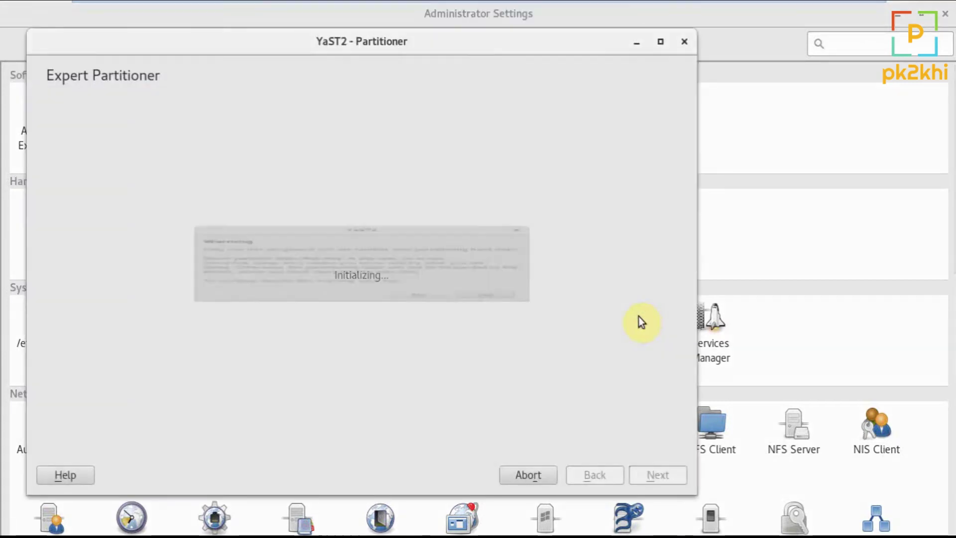
left_click_drag(650, 52, 658, 51)
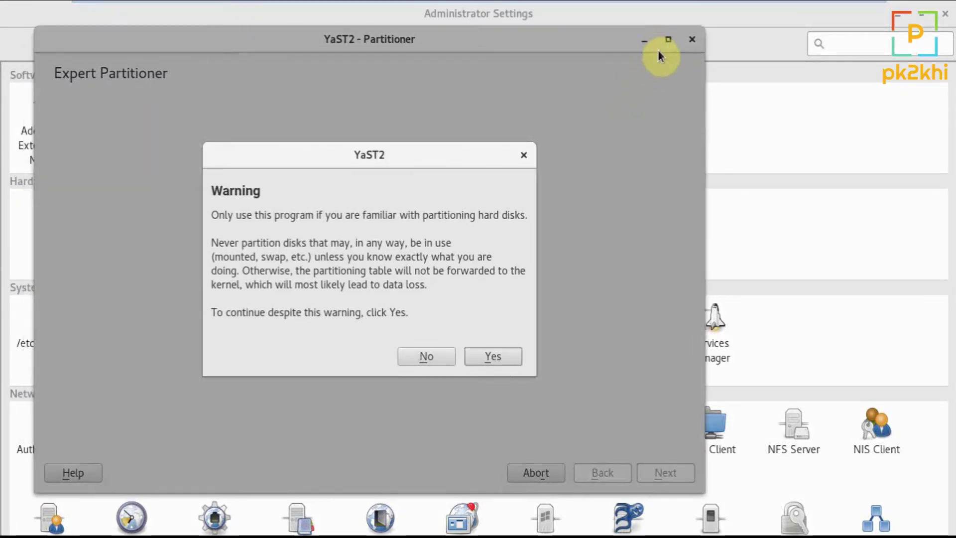
left_click(668, 41)
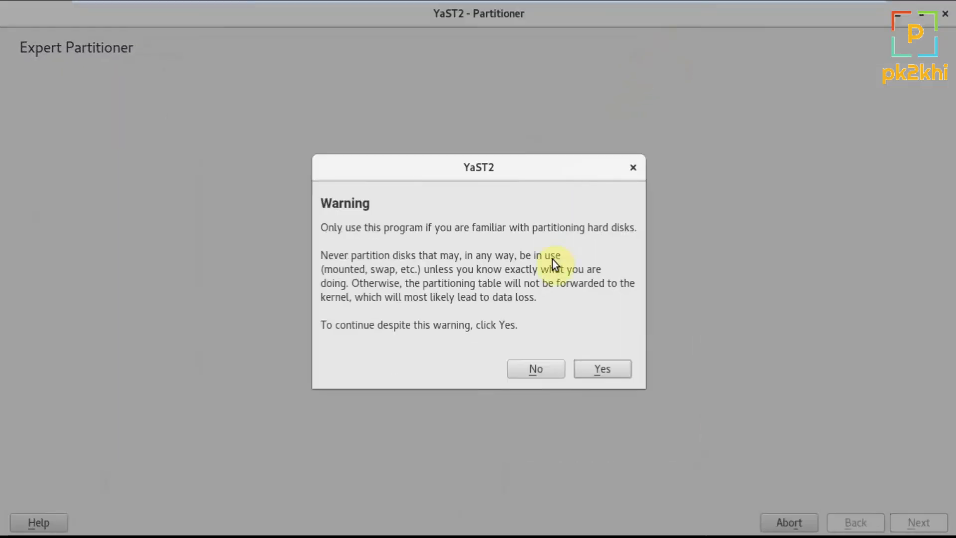
left_click(584, 368)
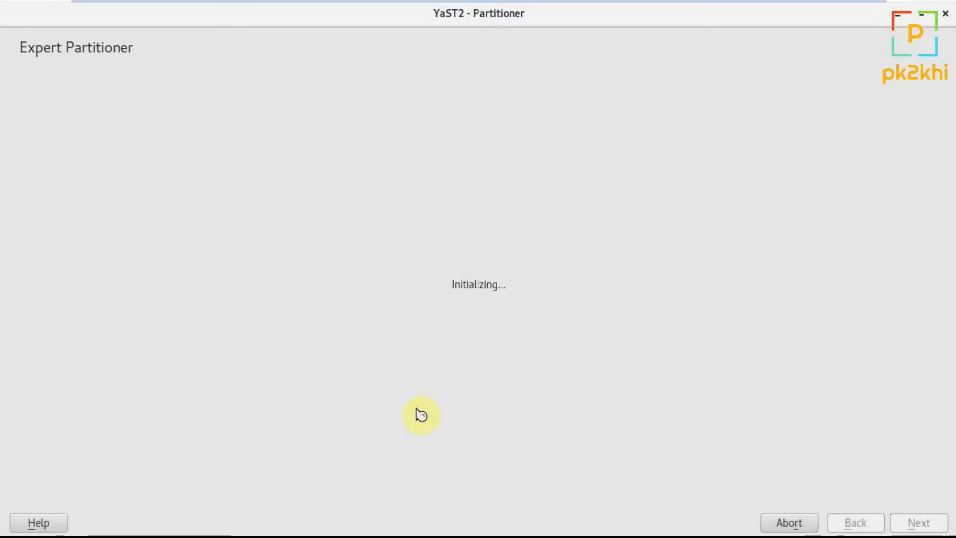
key("alt+Tab")
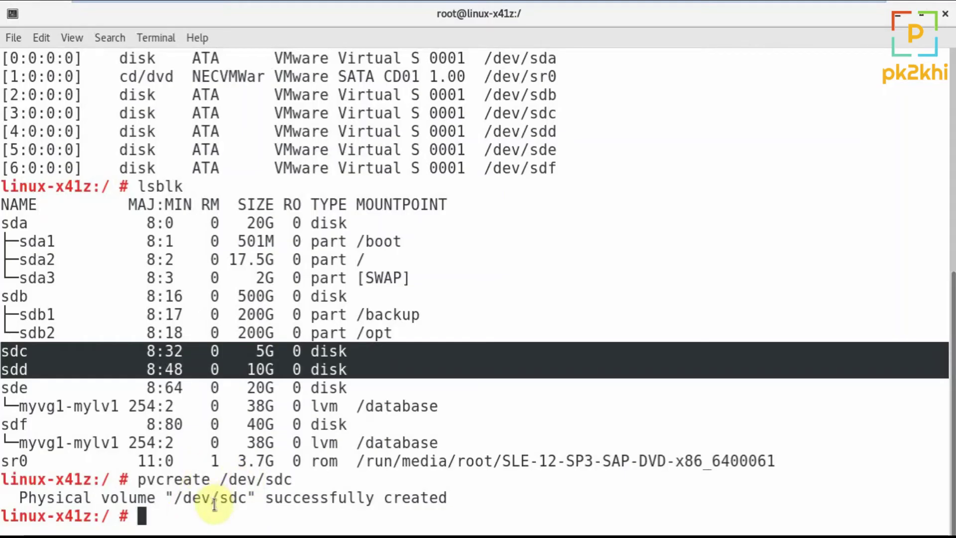
key("alt+Tab")
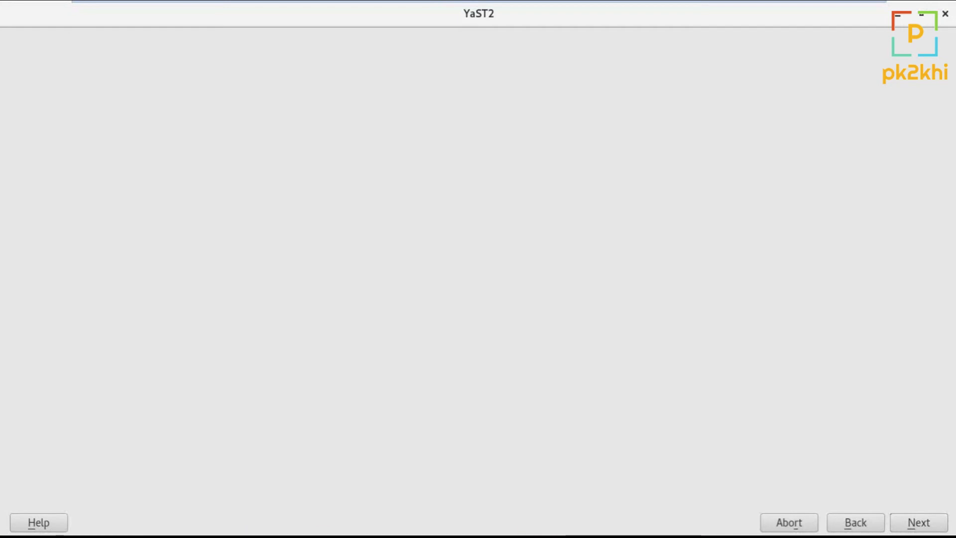
key("alt+Tab")
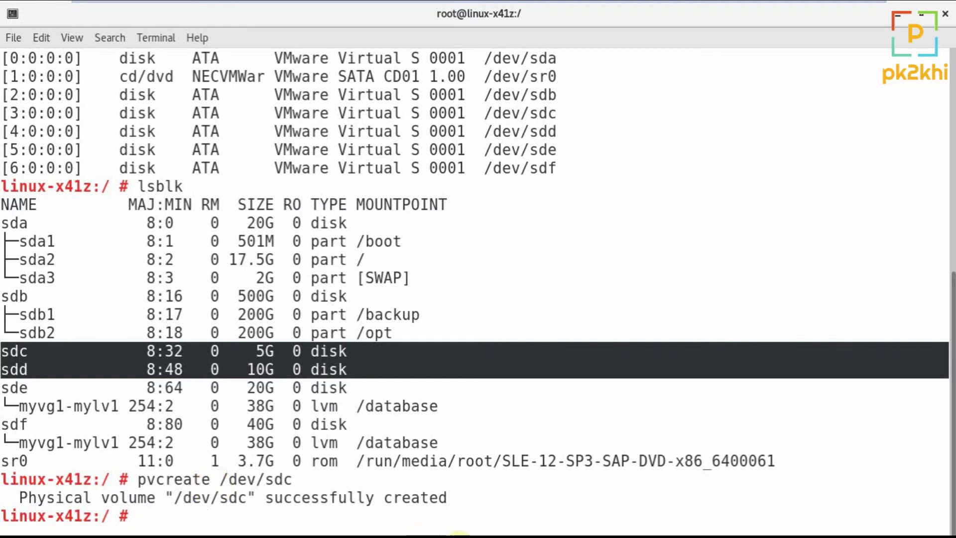
Check in the Partitioner whether the physical volumes of myvg1, the volume management overview and disks sdc and sdd reflect the new physical volume
key("alt+Tab")
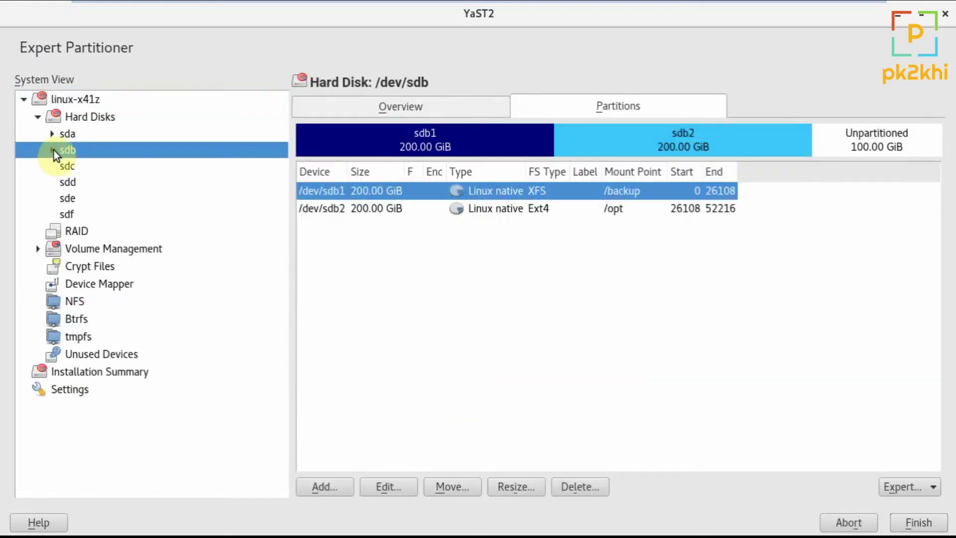
left_click(42, 249)
left_click(64, 266)
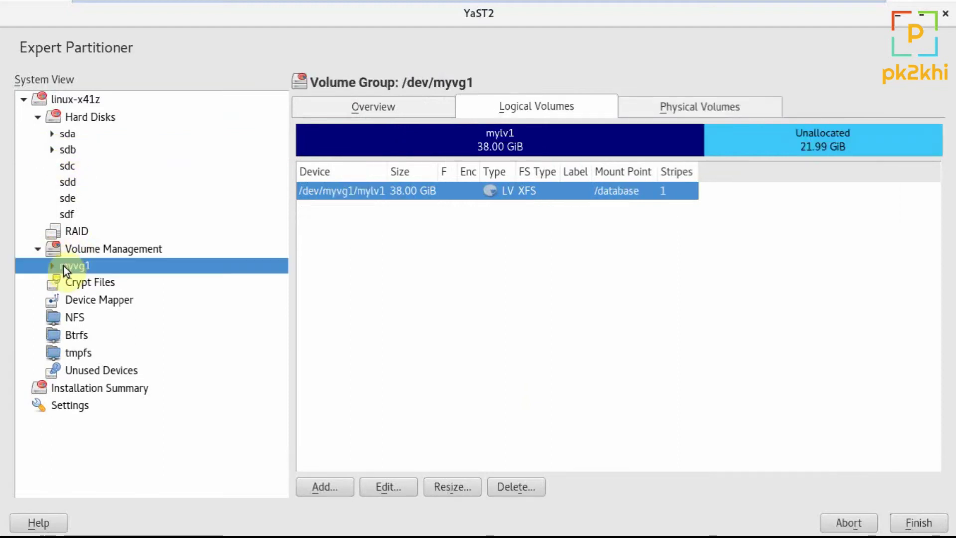
left_click(695, 104)
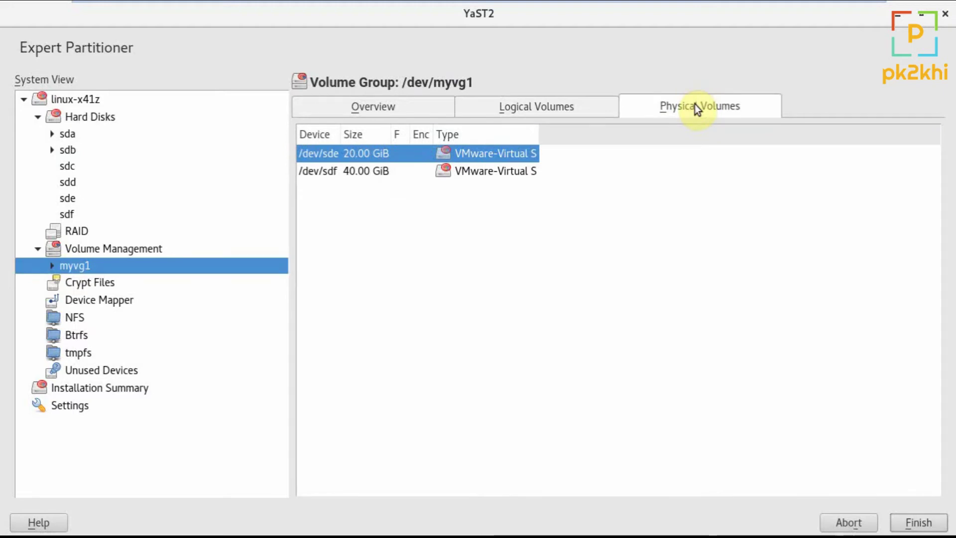
left_click(87, 249)
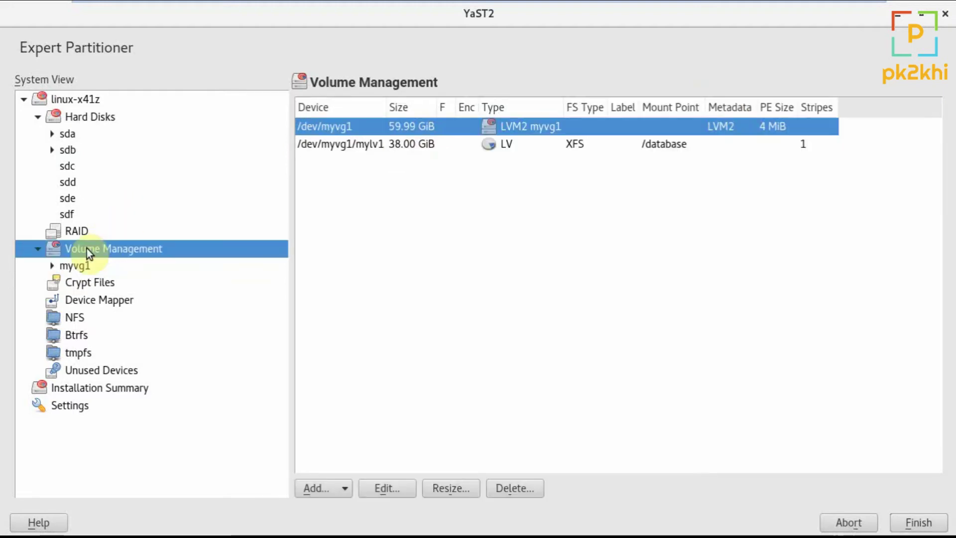
left_click(71, 169)
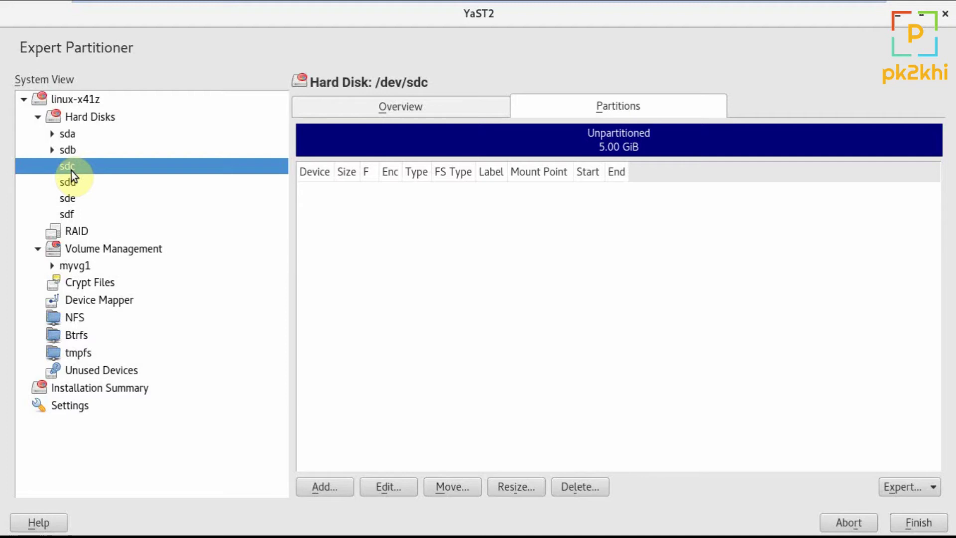
left_click(81, 183)
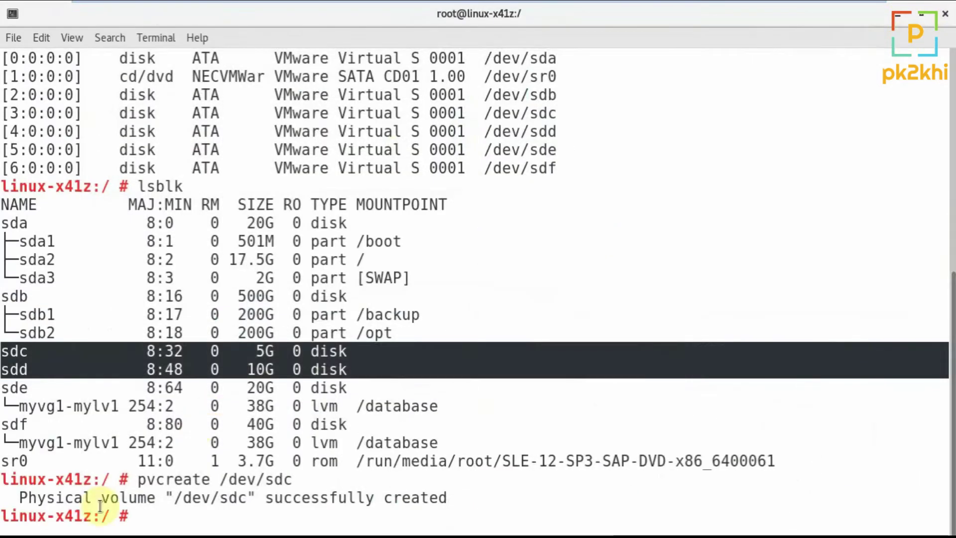
Launch YaST again from the system tools and scan for physical volumes with pvscan in the terminal
left_click(27, 536)
mouse_move(71, 368)
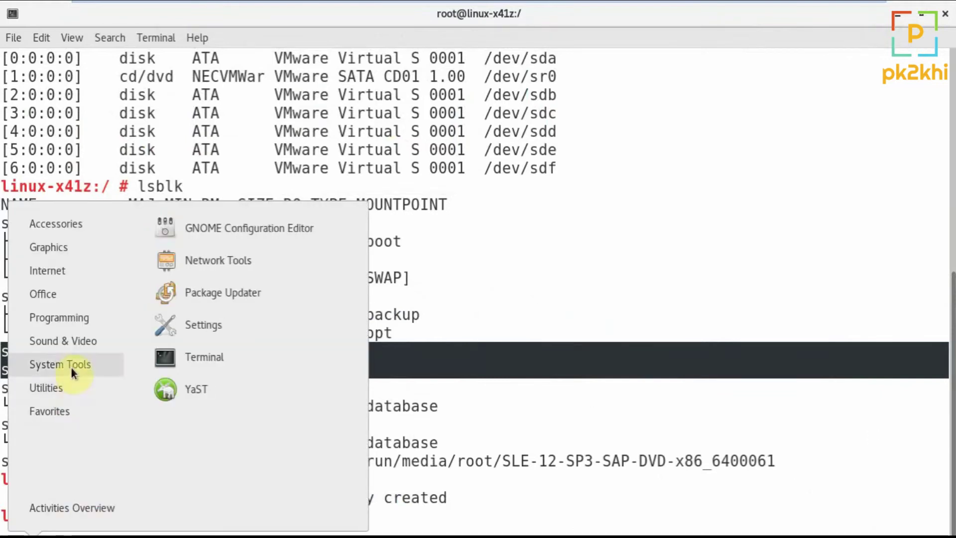
left_click(173, 385)
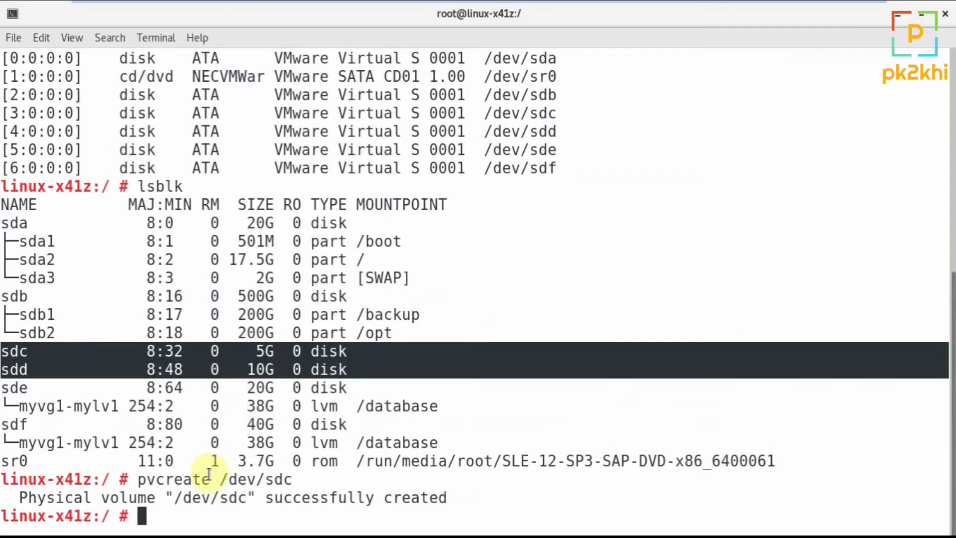
type("pvscan")
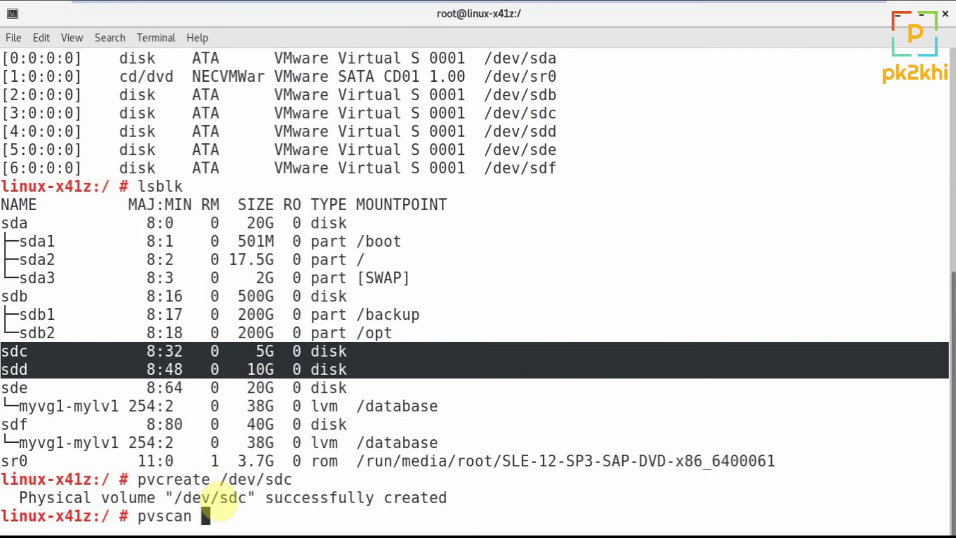
key("Return")
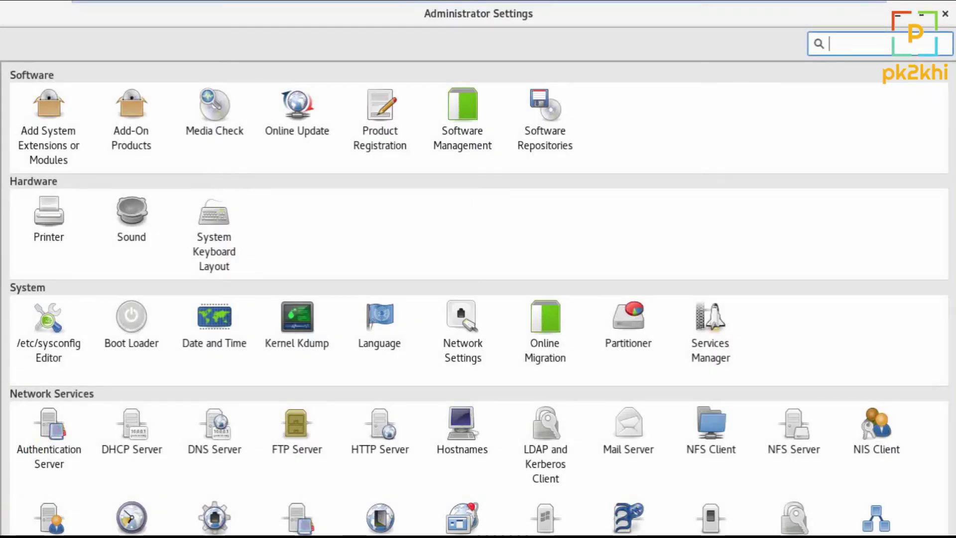
Open the YaST Partitioner, accept its warning and maximize the window
left_click(622, 324)
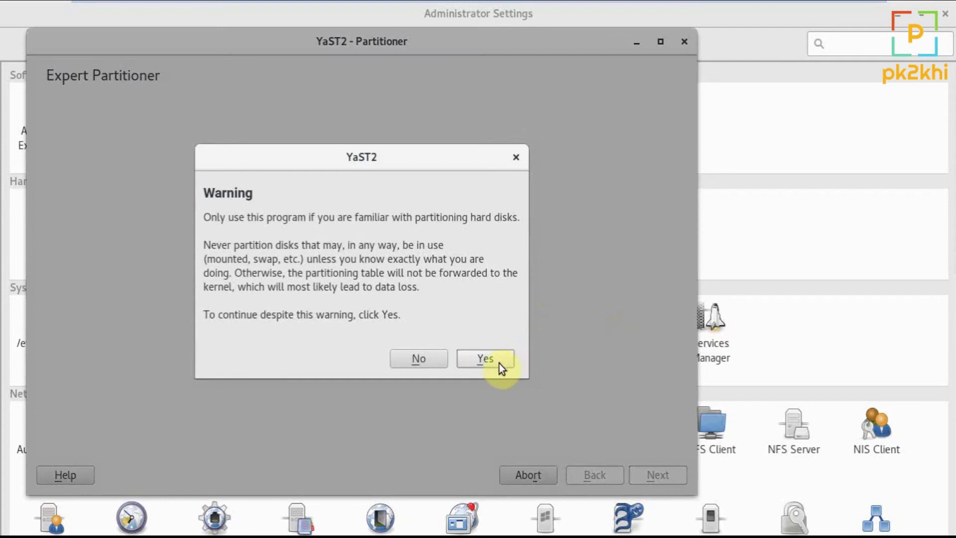
left_click(497, 363)
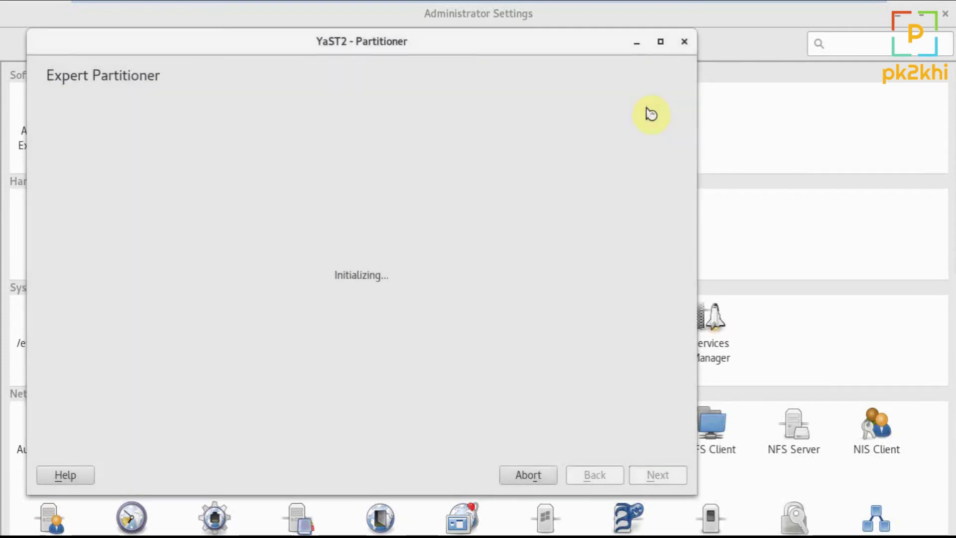
left_click(661, 42)
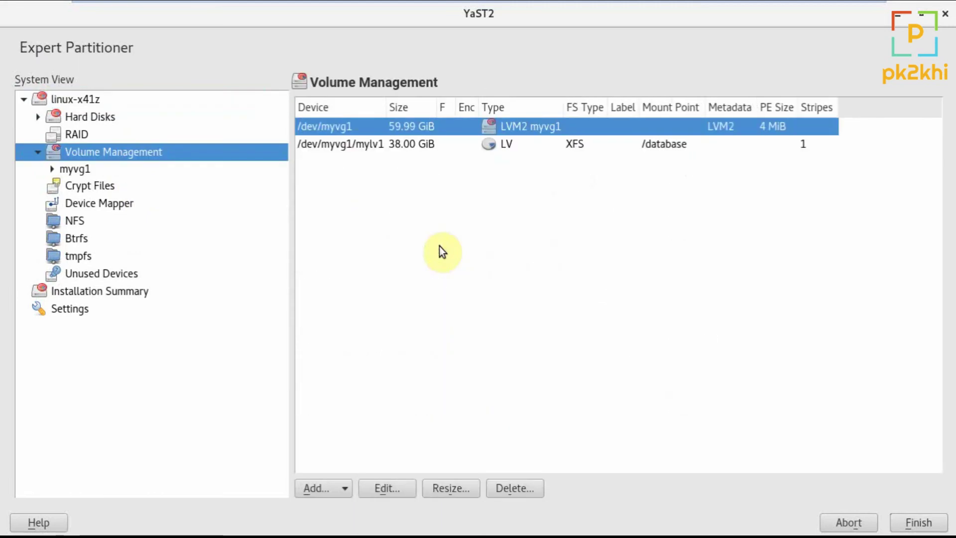
Examine the logical and physical volumes of myvg1, the hard disk list and the partitions of sdc and sdd
left_click(91, 172)
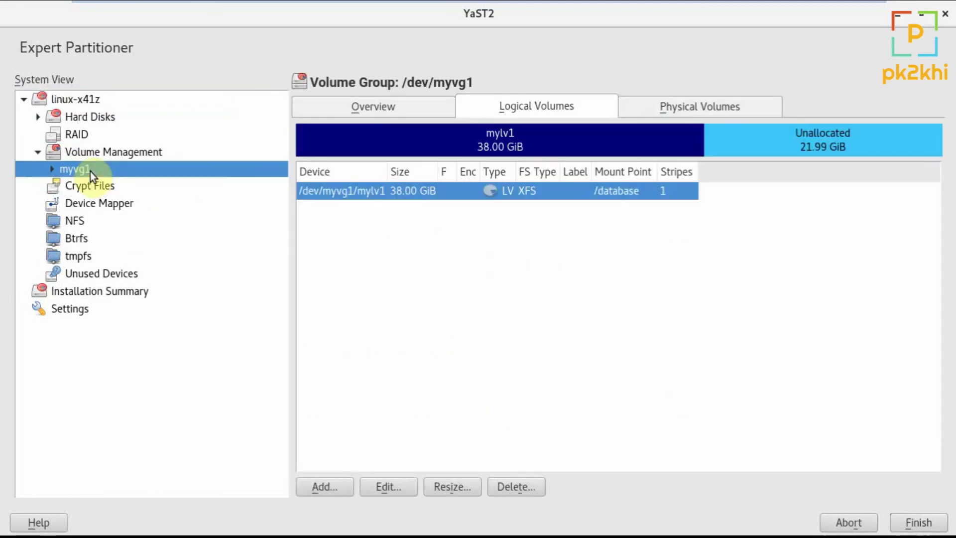
left_click(695, 103)
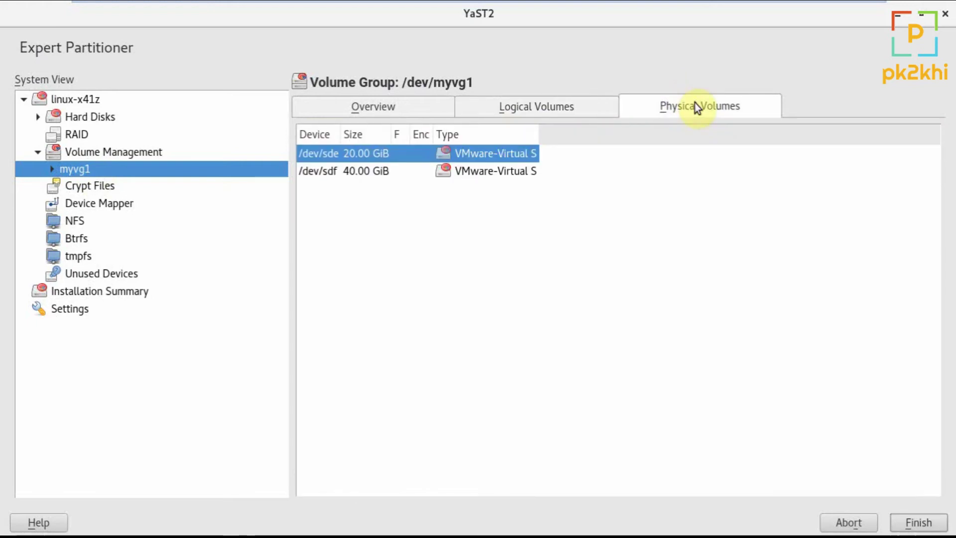
left_click(63, 121)
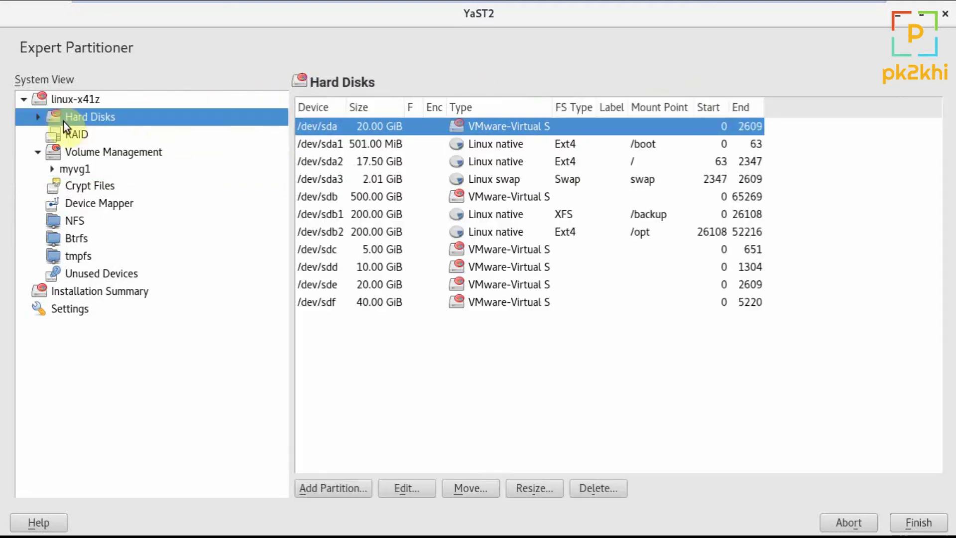
left_click(38, 119)
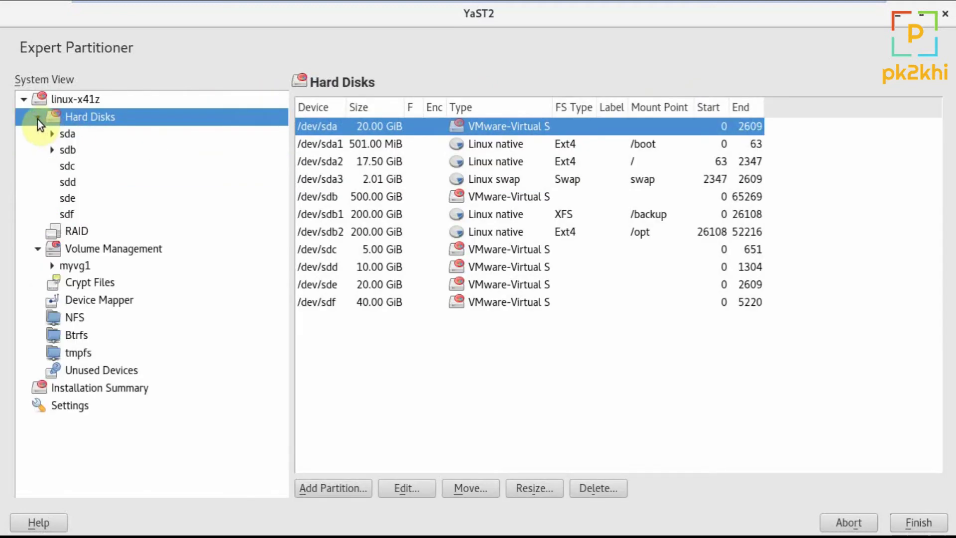
left_click(77, 165)
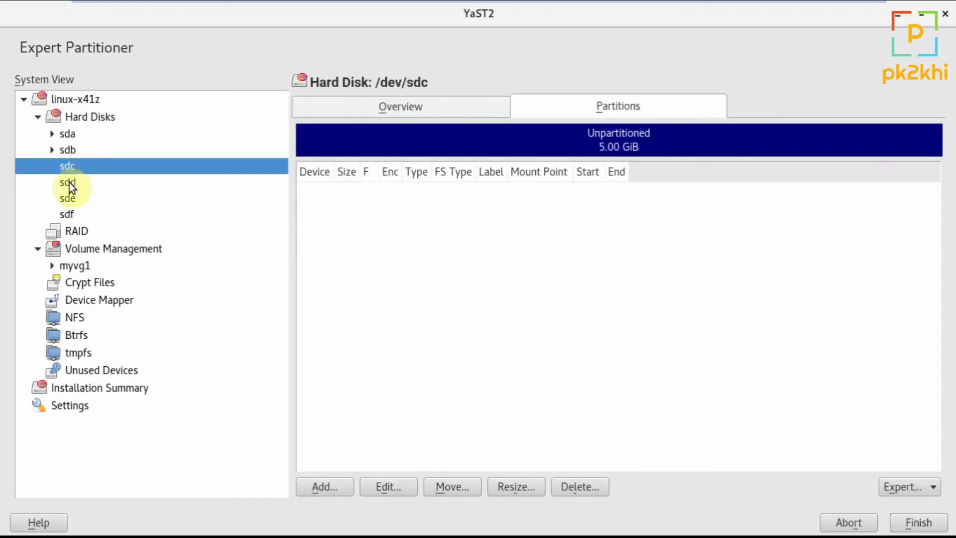
left_click(70, 182)
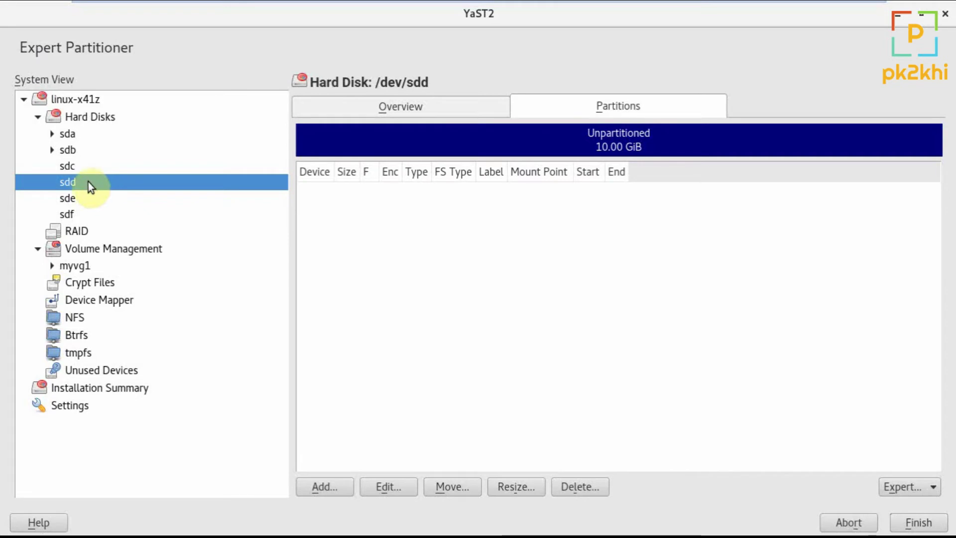
Add a 4.99 GiB primary partition on disk sdc with the Raw Volume (unformatted) role and file system ID 0x8E Linux LVM
left_click(82, 168)
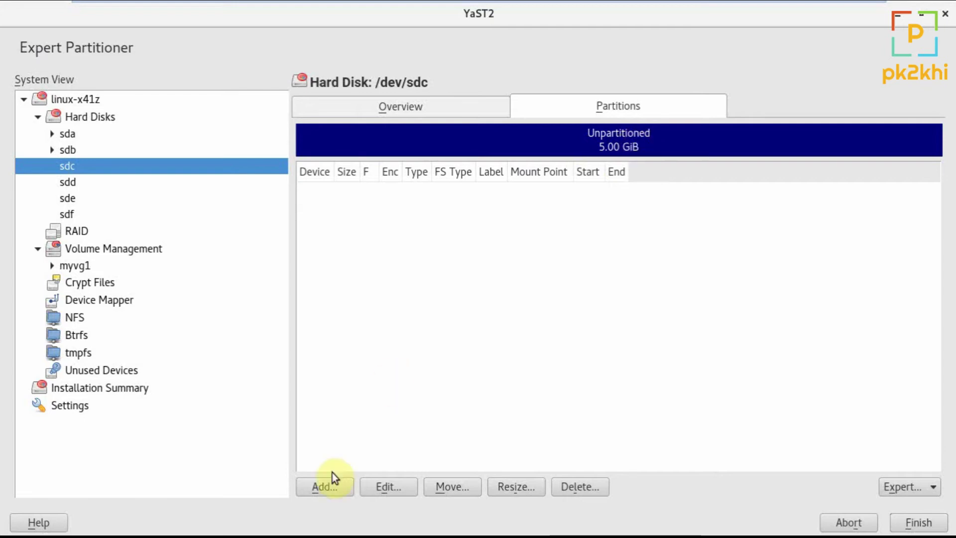
left_click(328, 488)
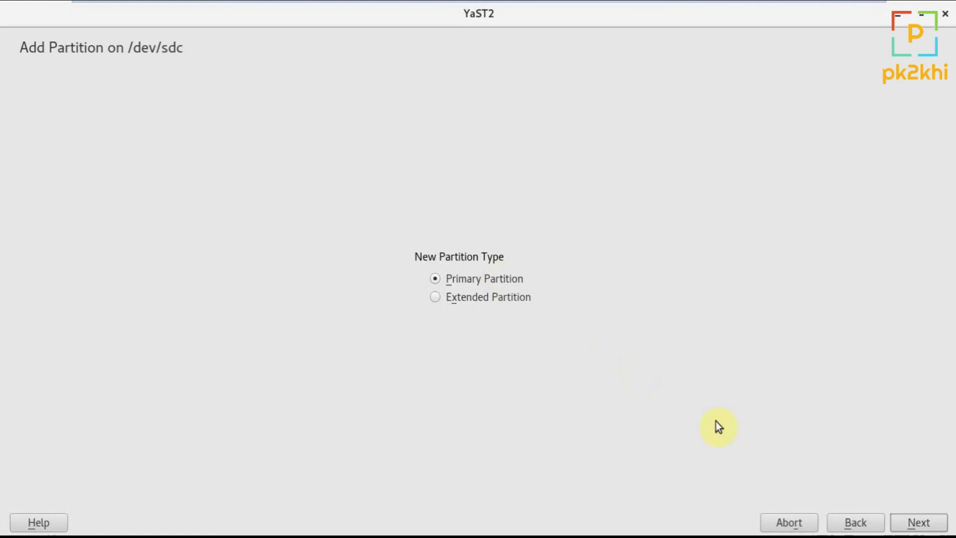
left_click(919, 522)
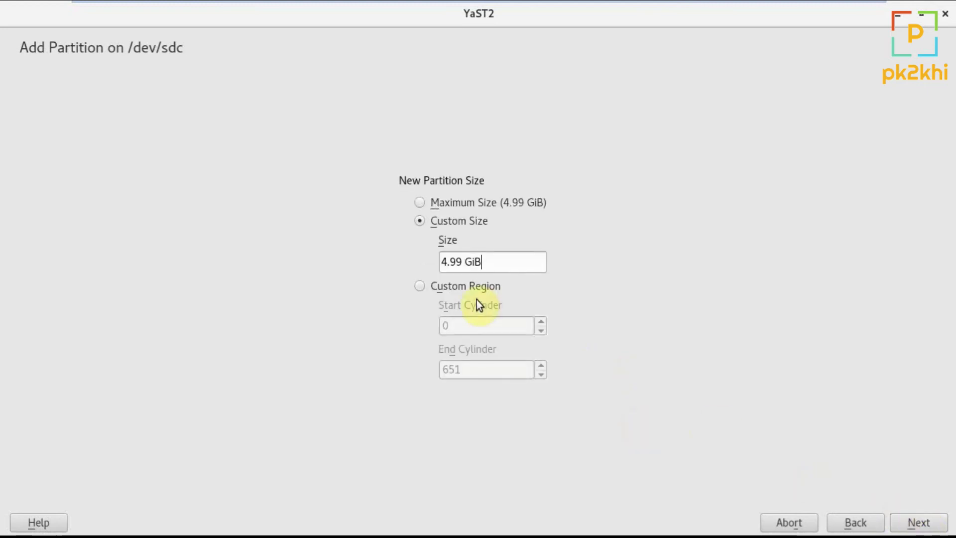
left_click(919, 523)
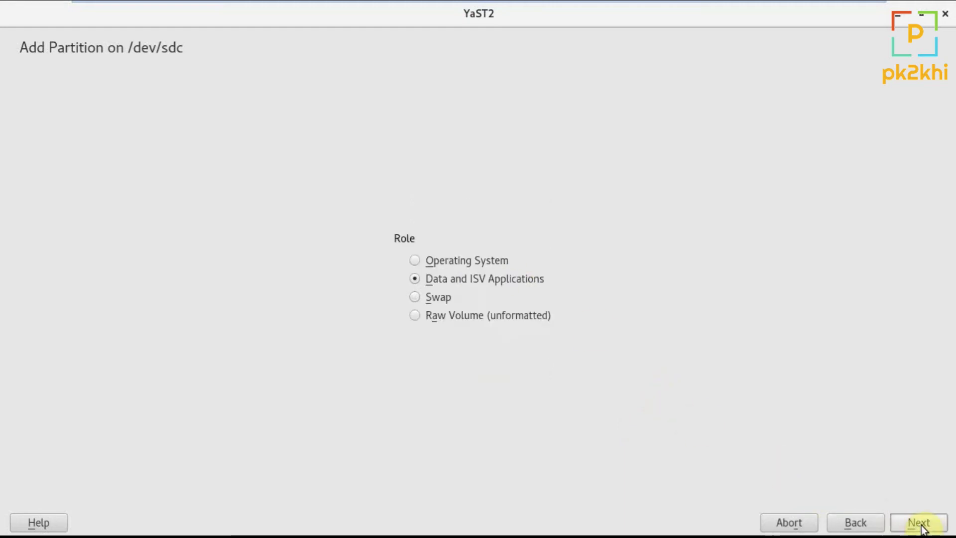
left_click(415, 318)
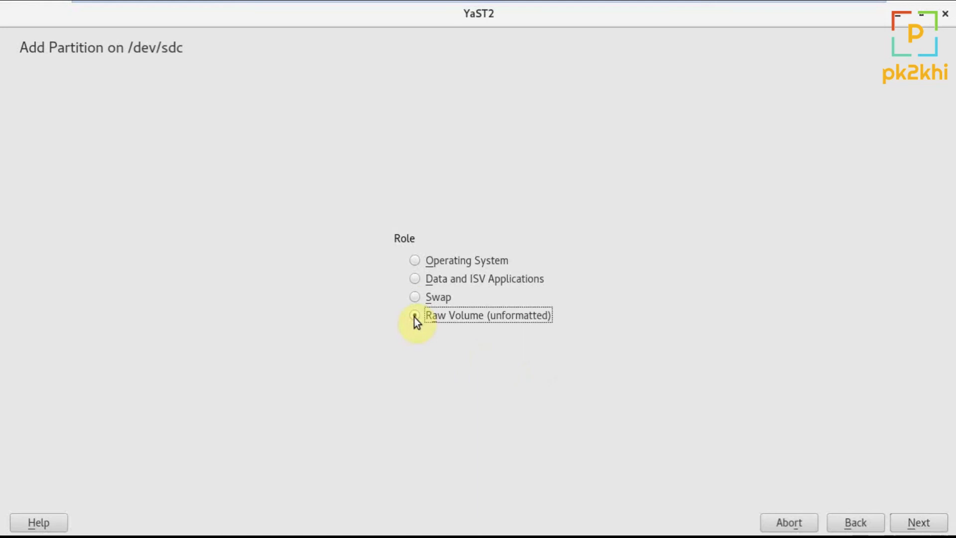
left_click(921, 527)
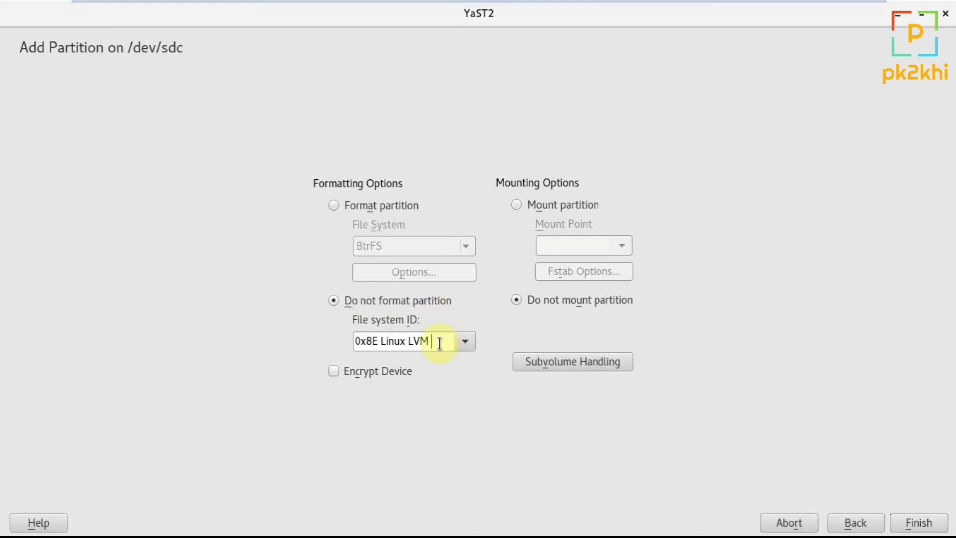
left_click(462, 343)
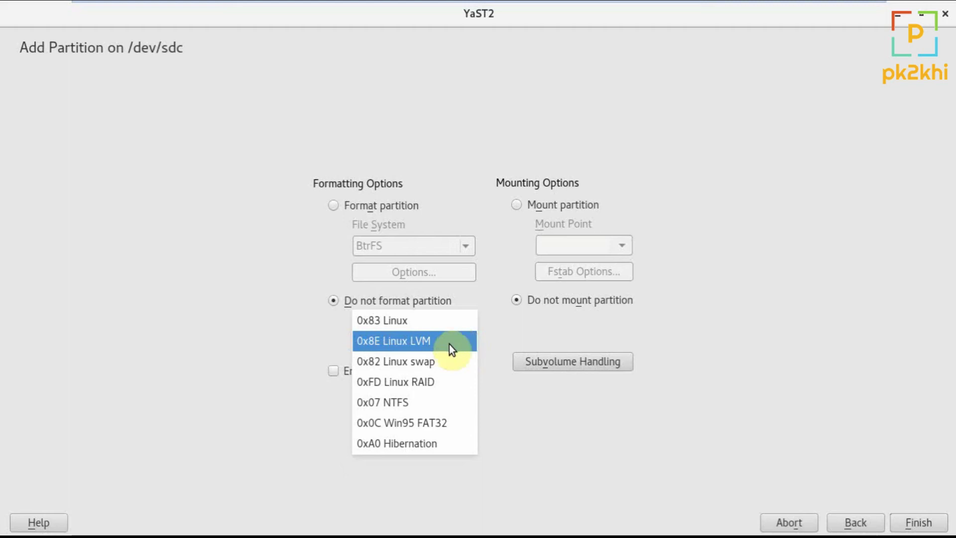
left_click(440, 342)
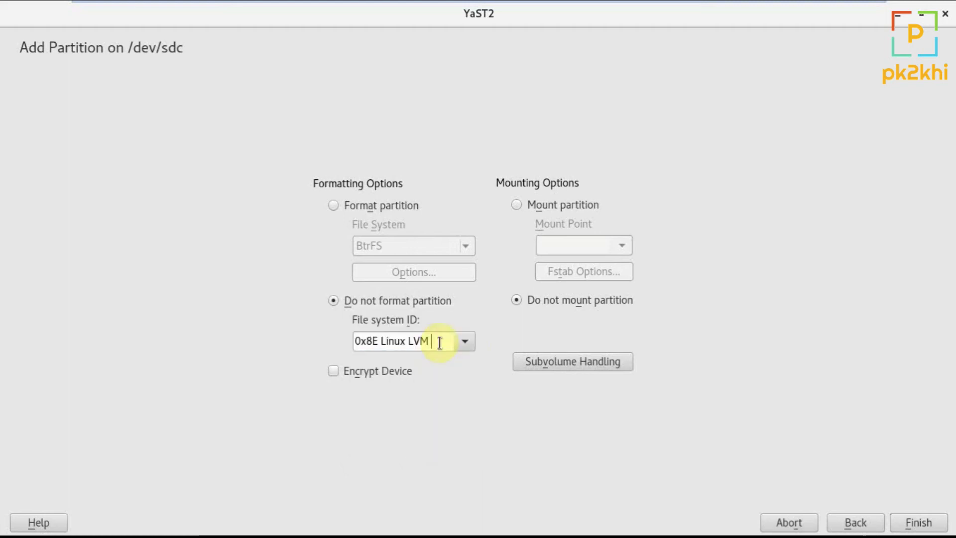
left_click(920, 524)
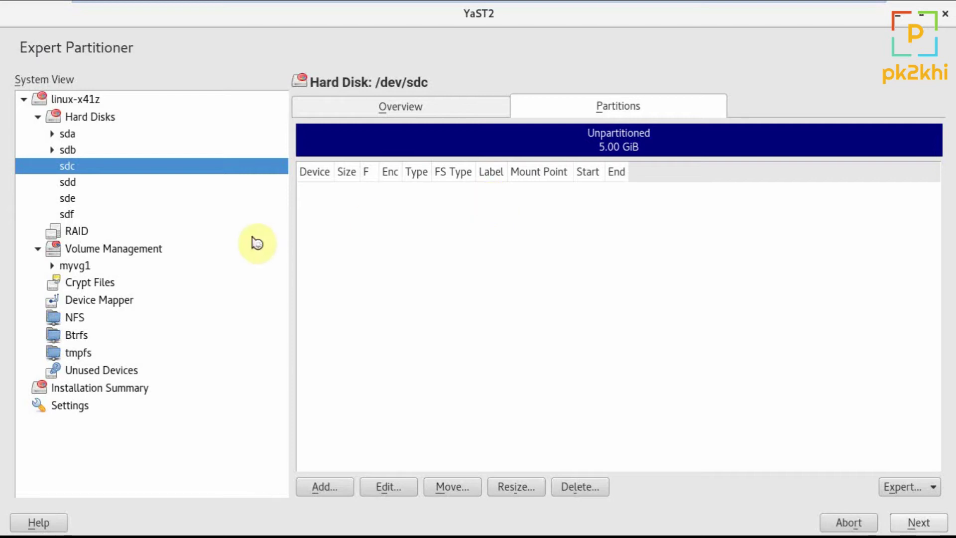
Examine the new partition on sdc, the volume management list, and the physical volumes, logical volumes and overview of myvg1
left_click(73, 269)
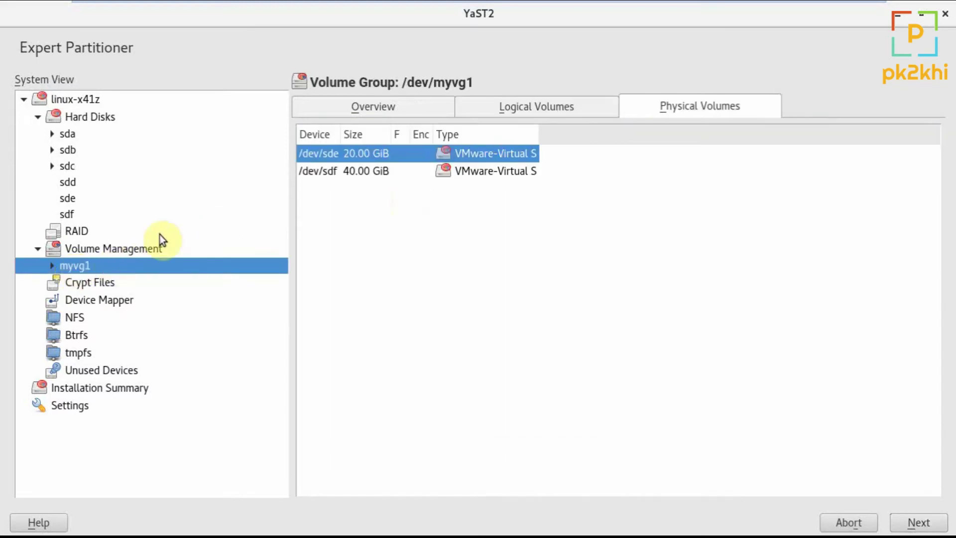
left_click(52, 166)
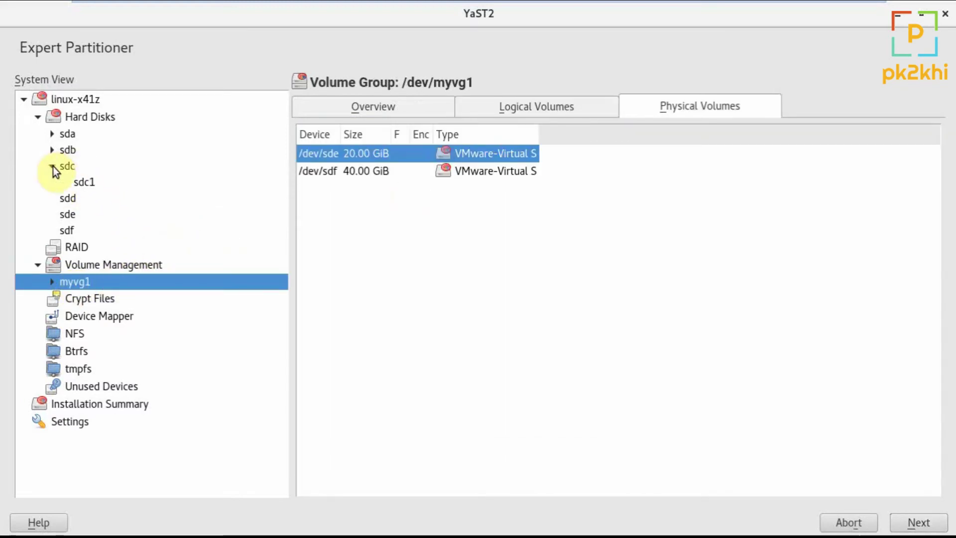
left_click(98, 184)
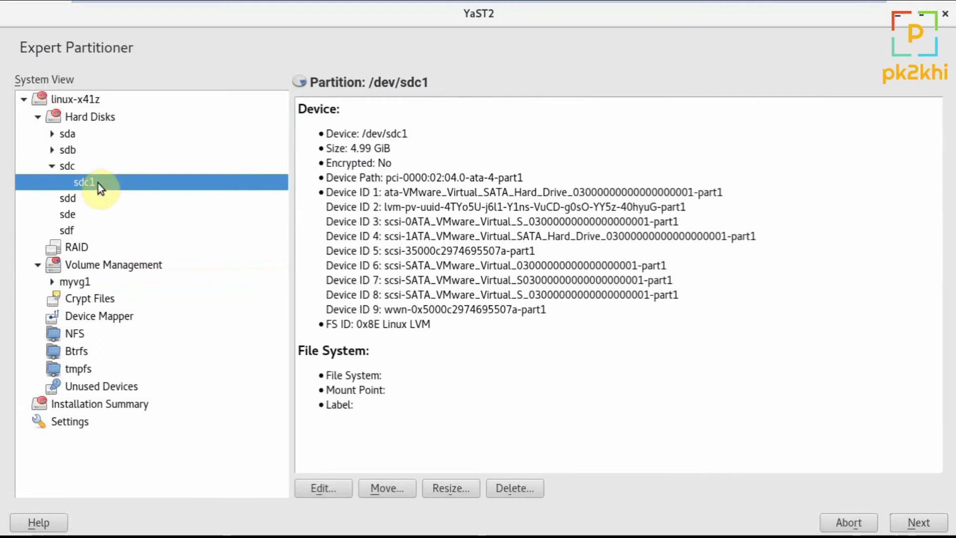
left_click(59, 169)
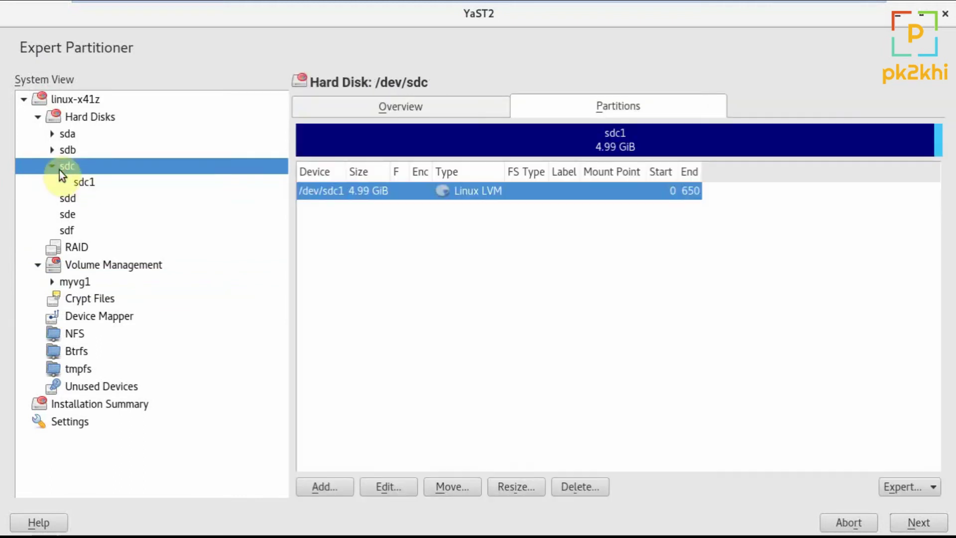
left_click(52, 166)
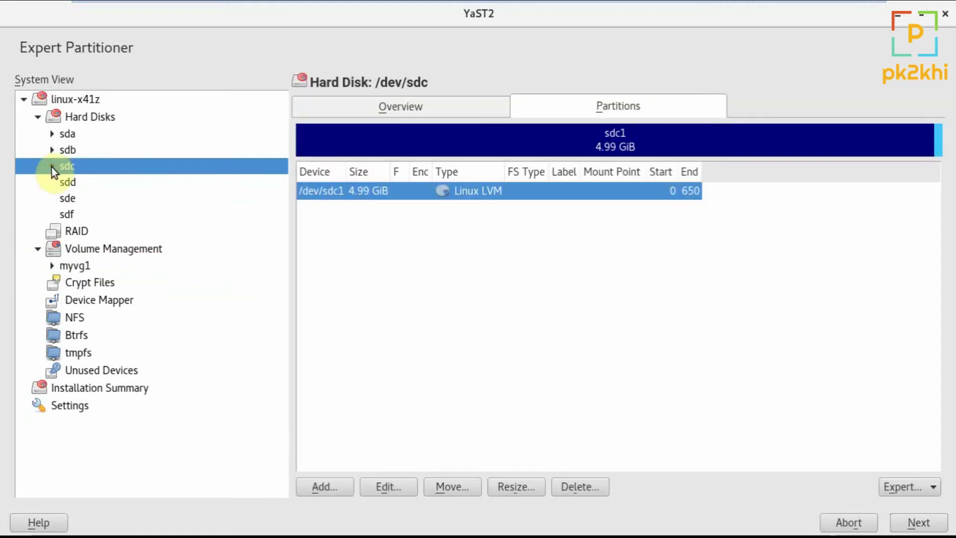
left_click(79, 247)
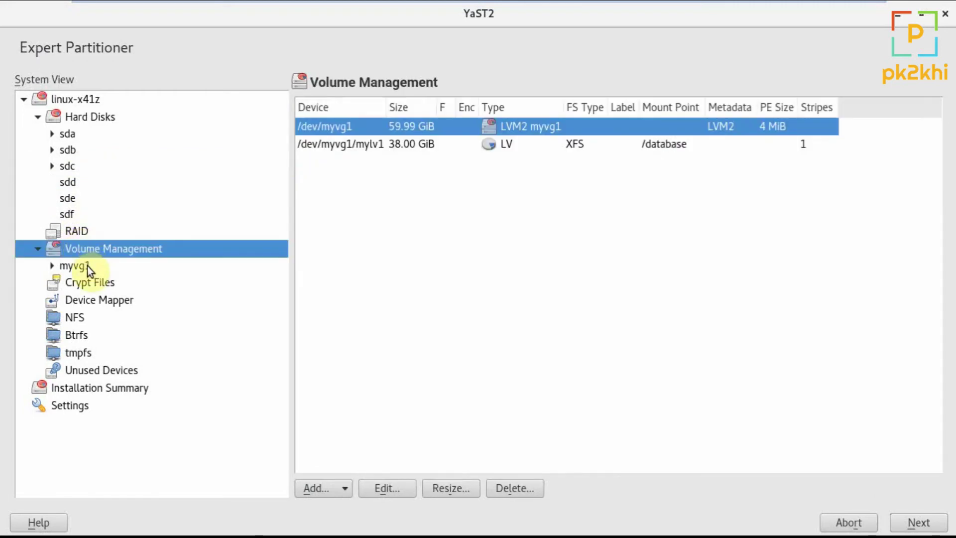
left_click(88, 266)
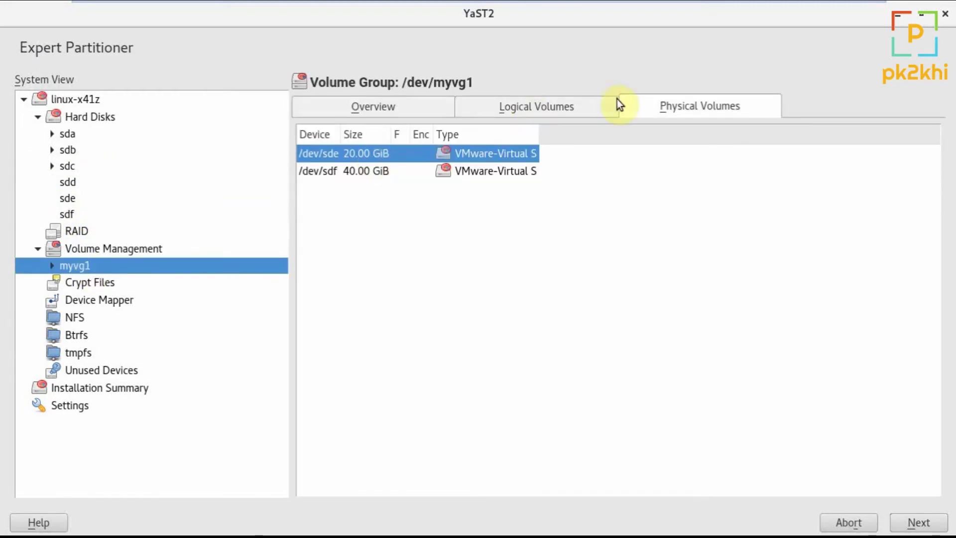
left_click(559, 114)
left_click(405, 108)
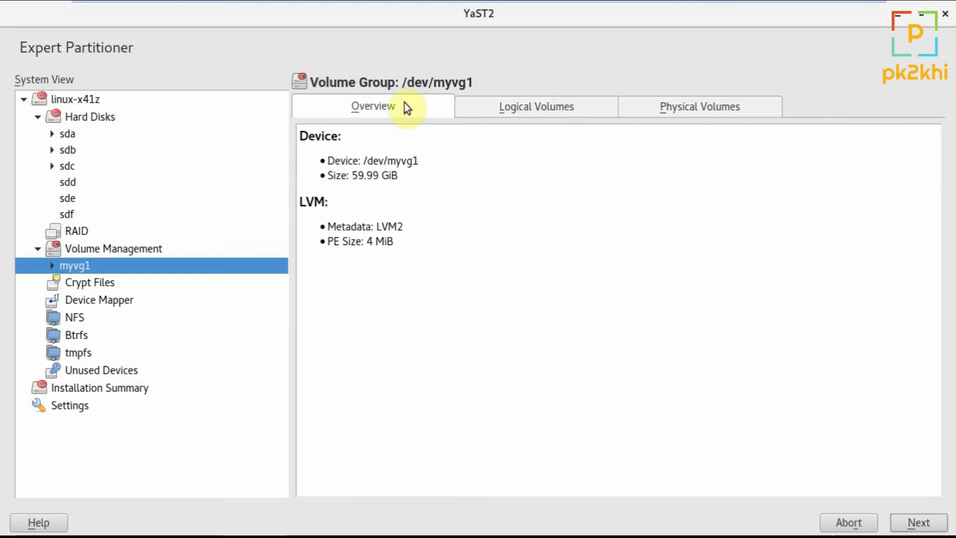
left_click(103, 249)
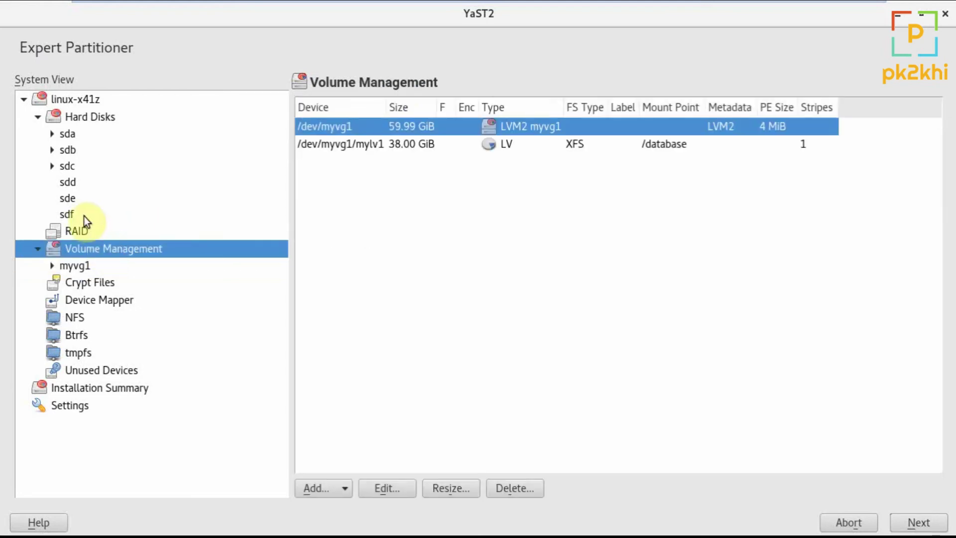
left_click(70, 166)
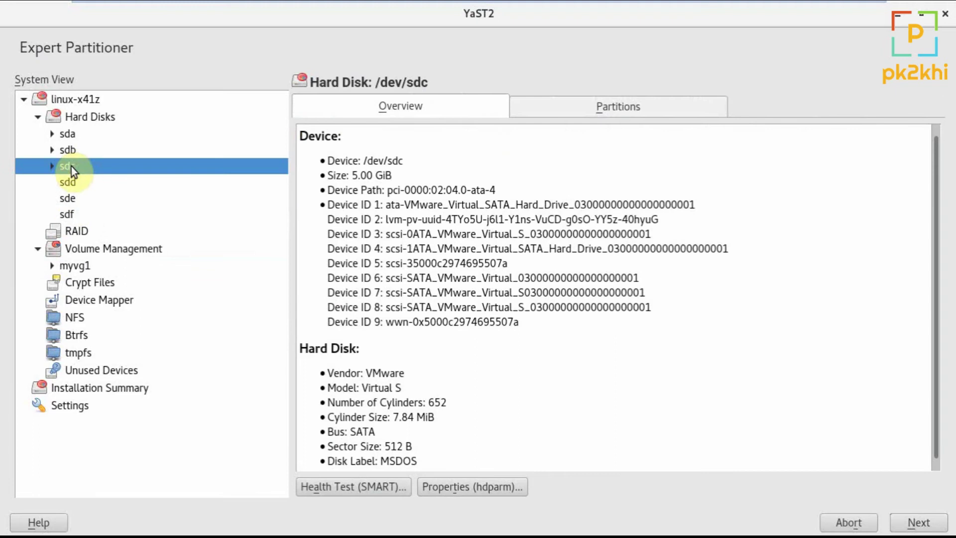
Add a 10.00 GiB primary partition on disk sdd with the Raw Volume (unformatted) role and file system ID 0x8E Linux LVM
left_click(71, 182)
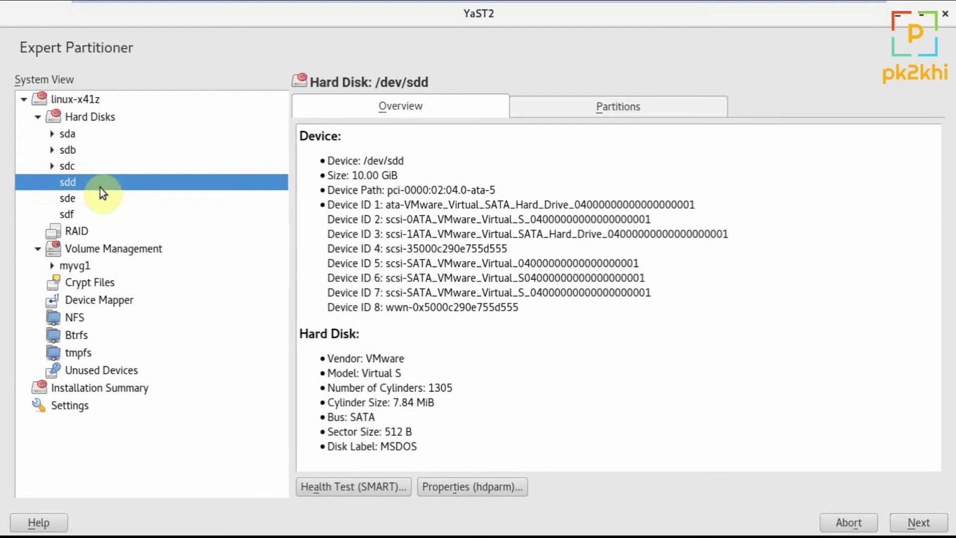
left_click(82, 118)
left_click(75, 184)
left_click(592, 104)
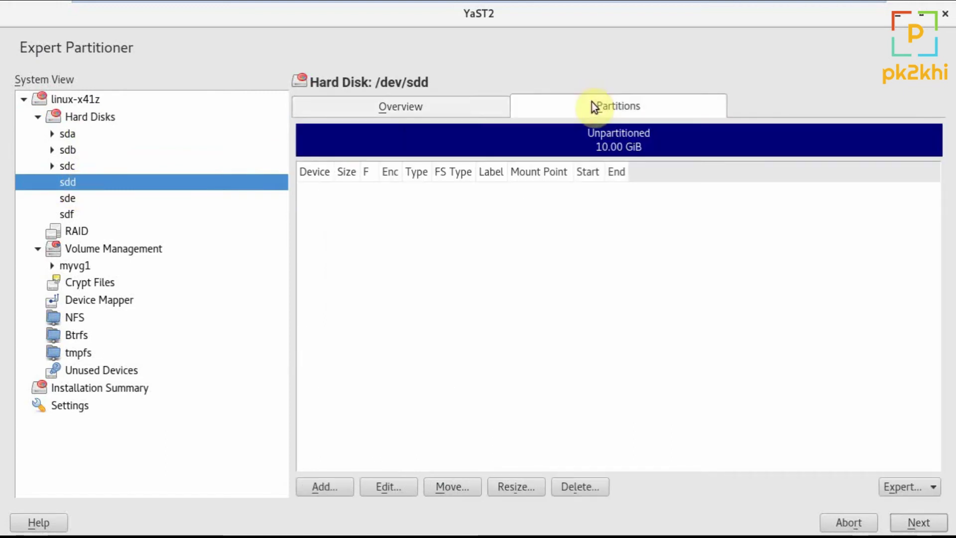
left_click(328, 486)
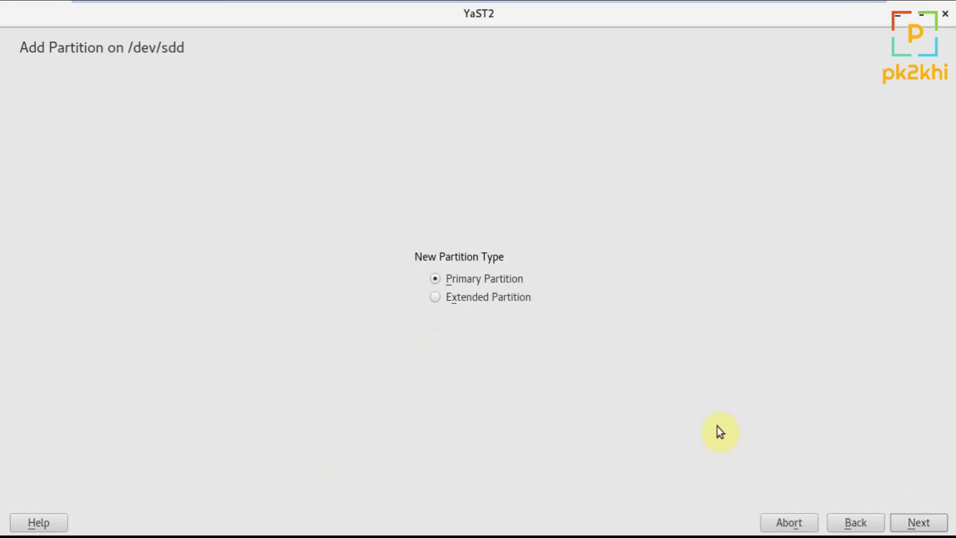
left_click(915, 523)
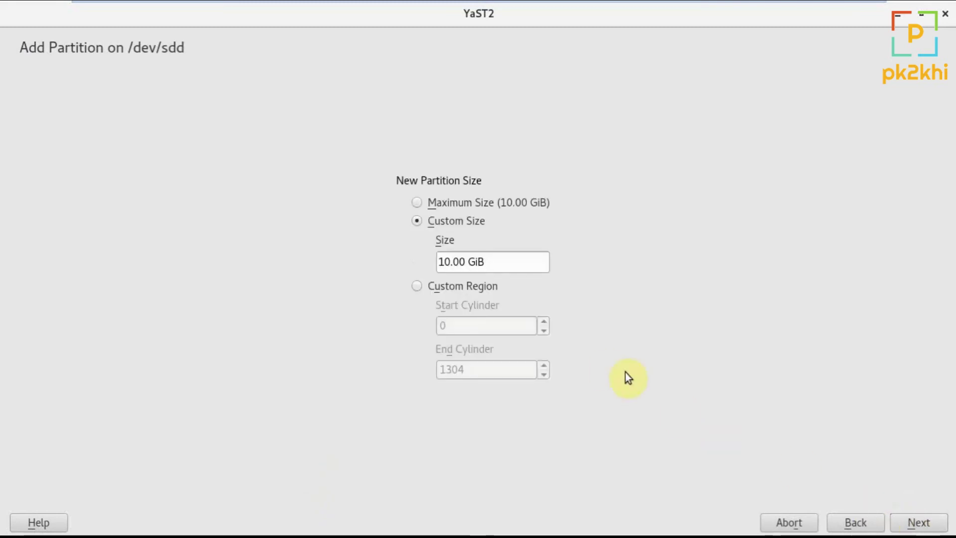
left_click(921, 525)
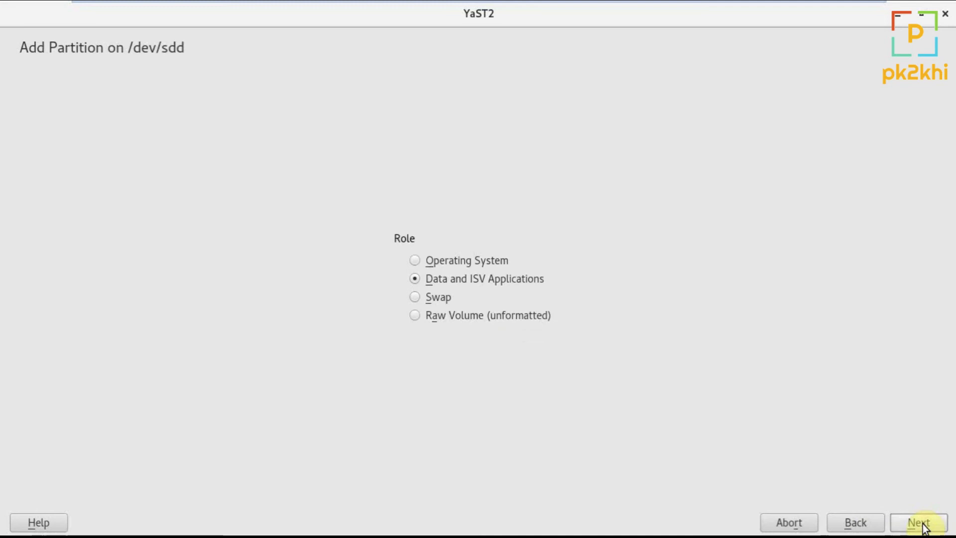
left_click(416, 317)
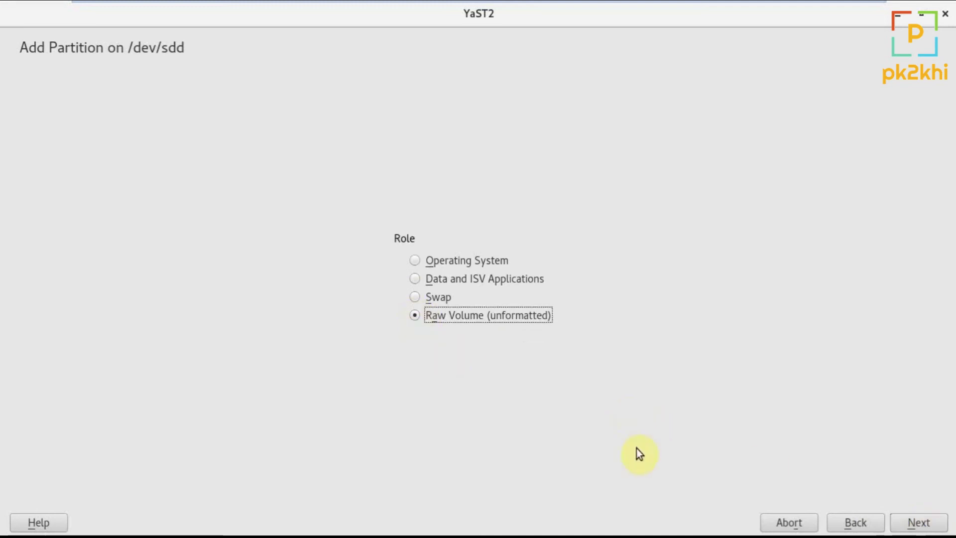
left_click(918, 524)
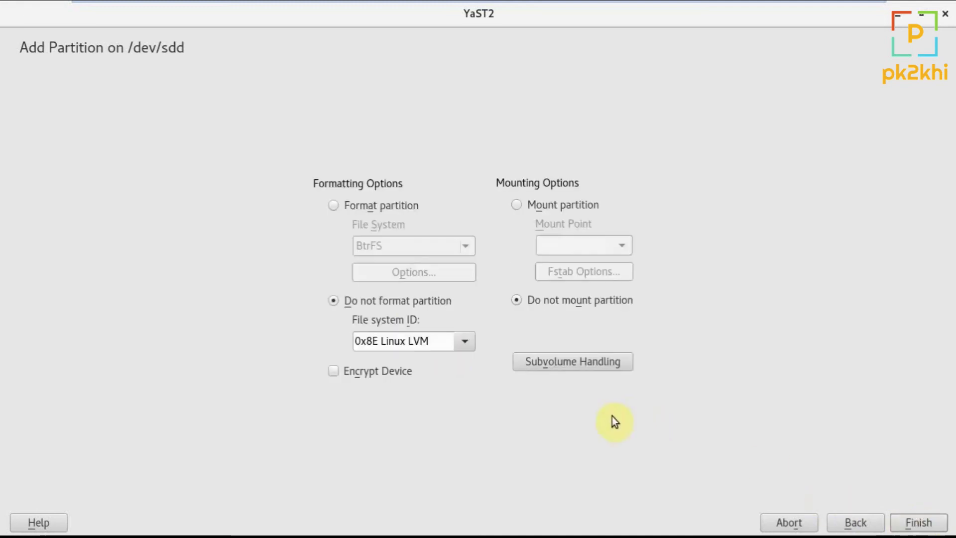
left_click(919, 524)
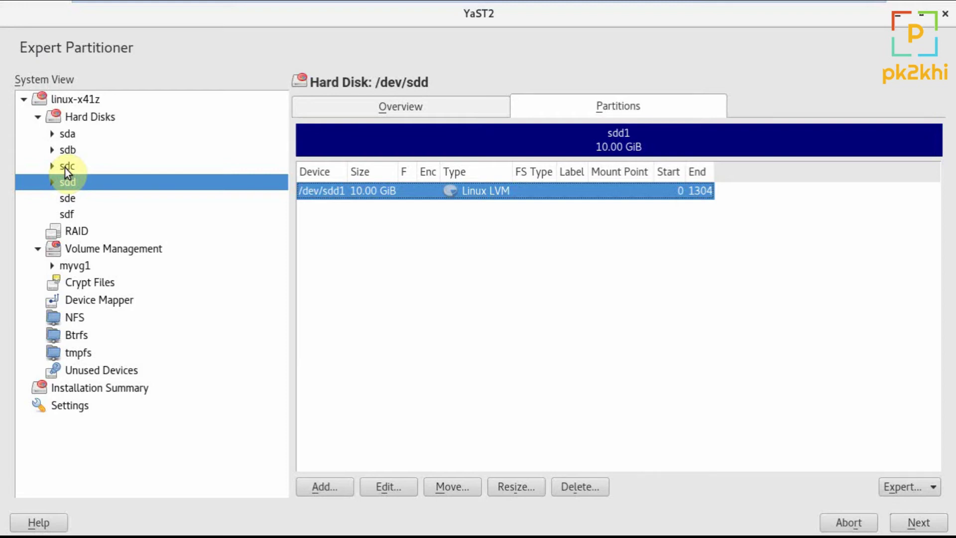
Compare the partition lists of sdc and sdd, and apply the pending creation of their new LVM partitions
left_click(69, 167)
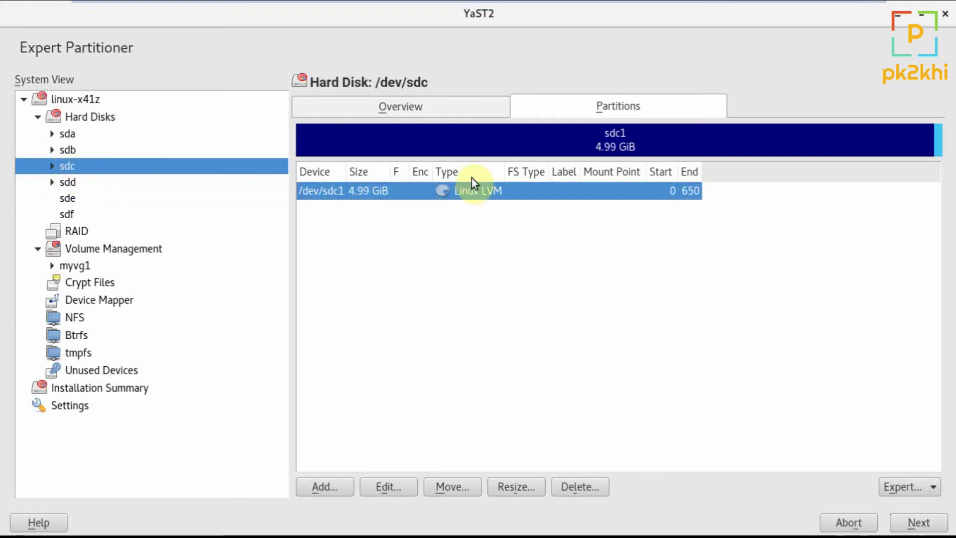
left_click(67, 182)
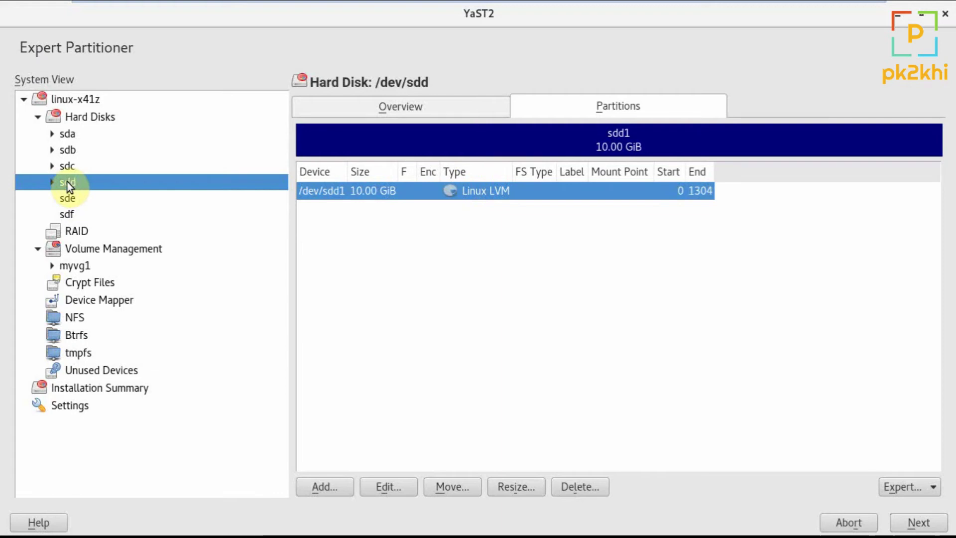
left_click(67, 169)
left_click(68, 181)
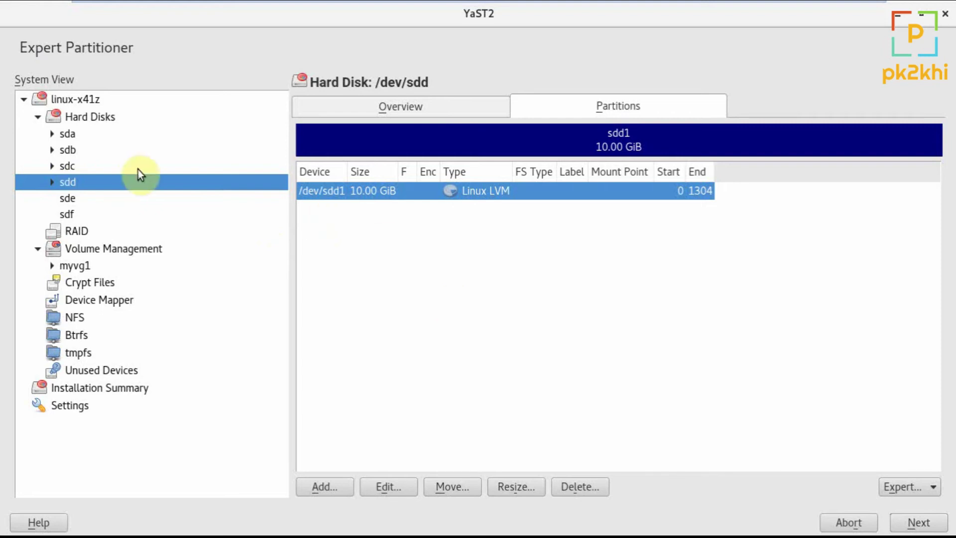
left_click(69, 169)
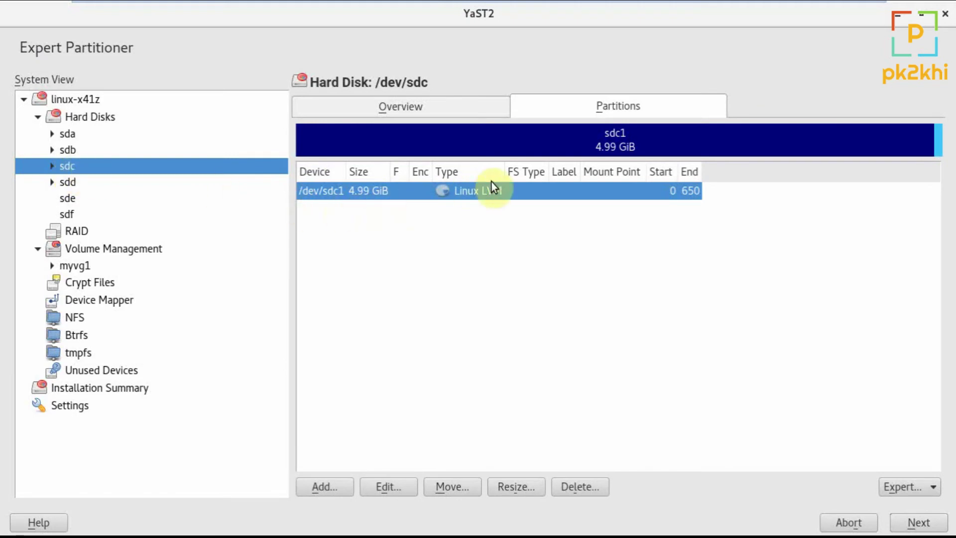
left_click(80, 182)
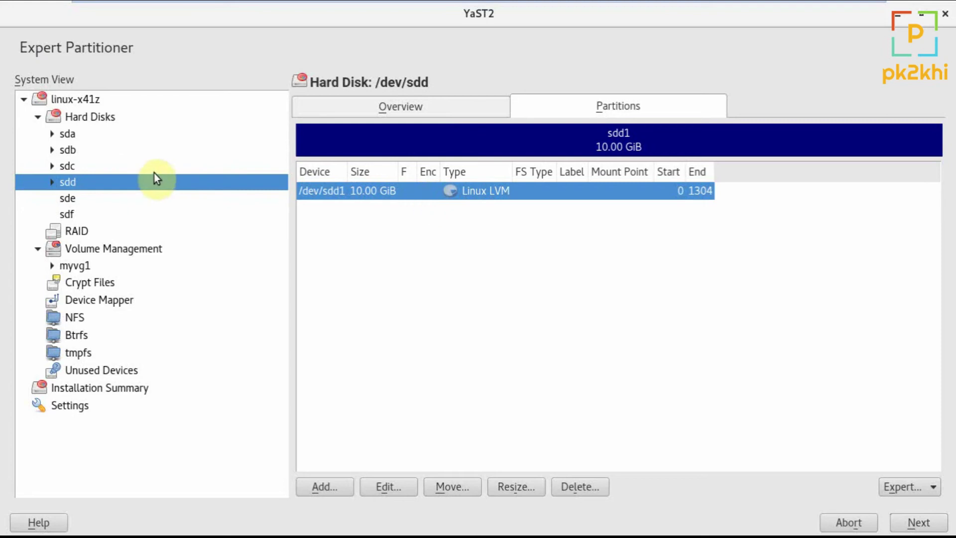
left_click(919, 523)
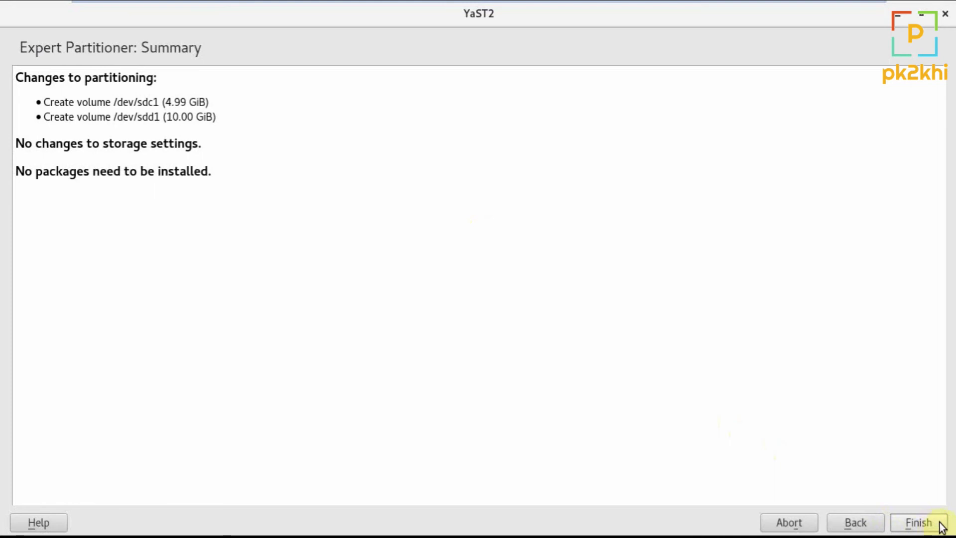
left_click(922, 524)
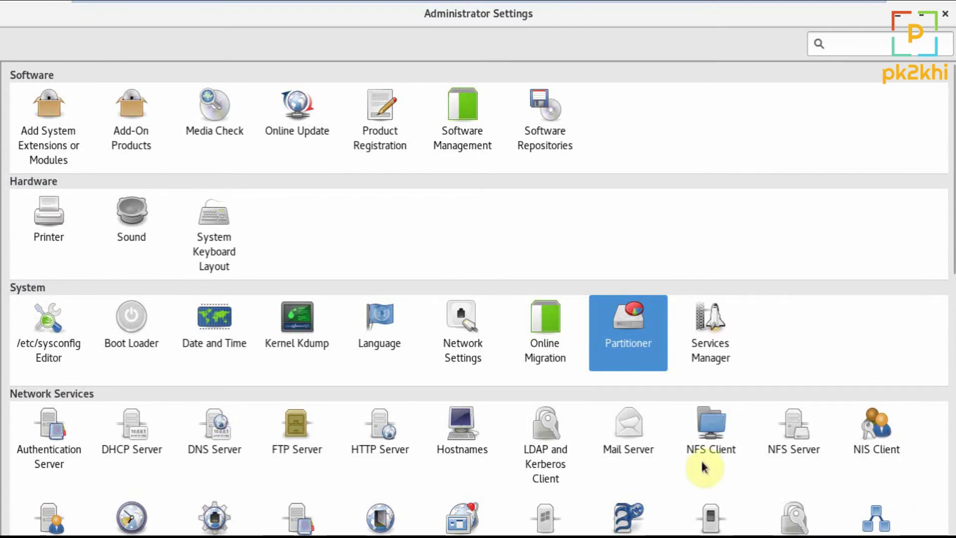
Reopen the Partitioner past its warning, maximize its window, and show the volume management list
left_click(619, 324)
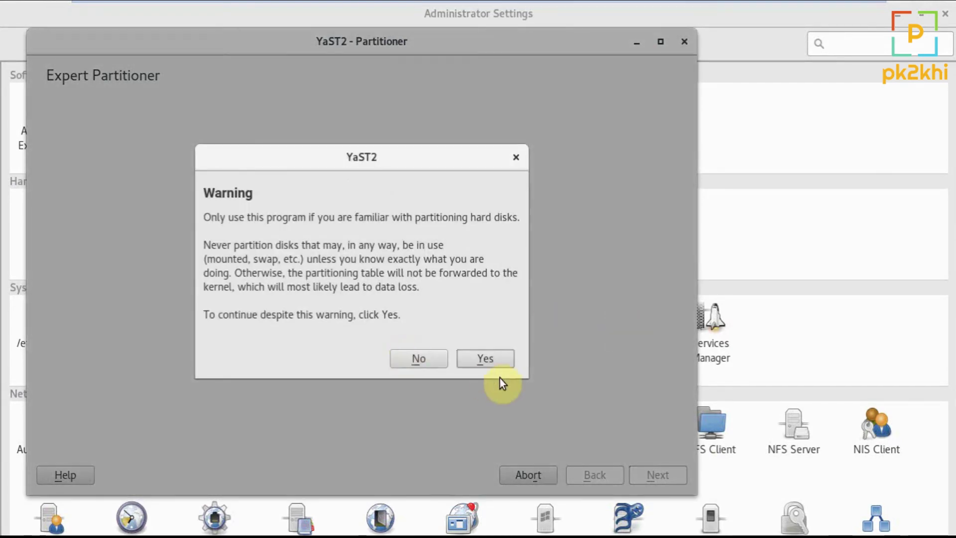
left_click(493, 359)
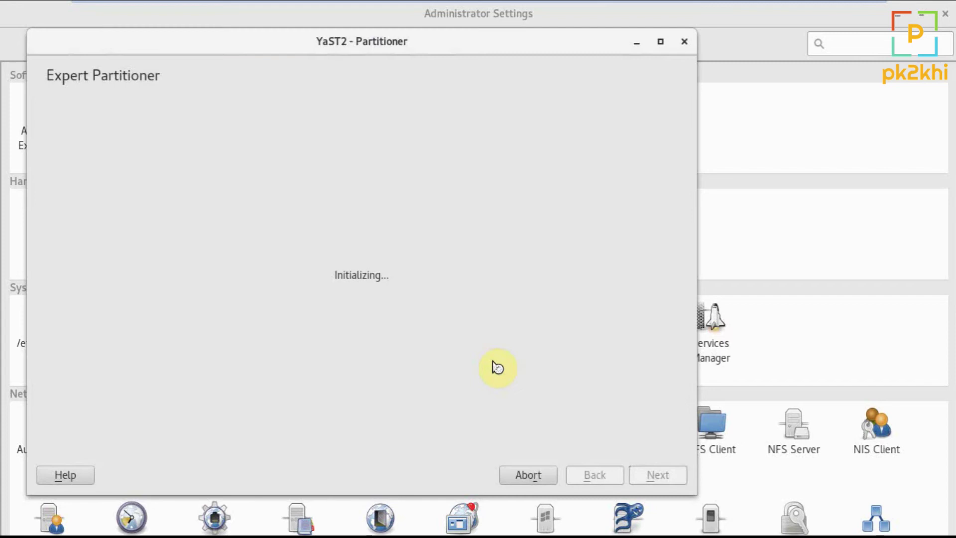
left_click(660, 46)
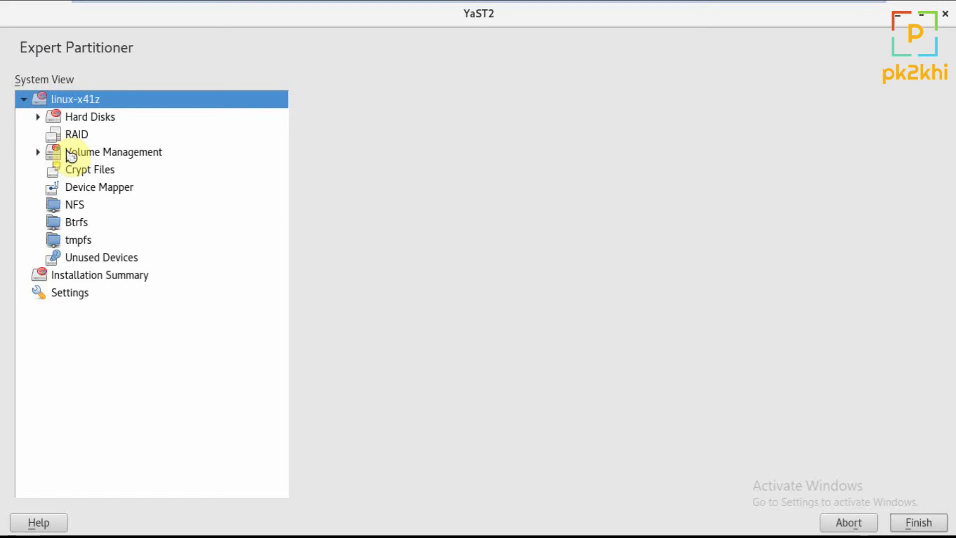
left_click(70, 154)
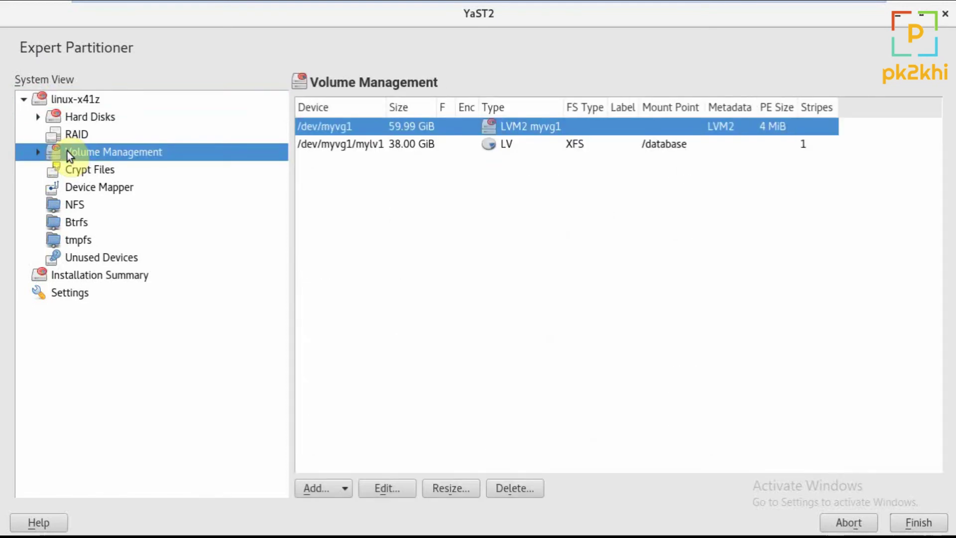
Start a new volume group named mvg2 with a physical extent size of 8 MiB
left_click(347, 486)
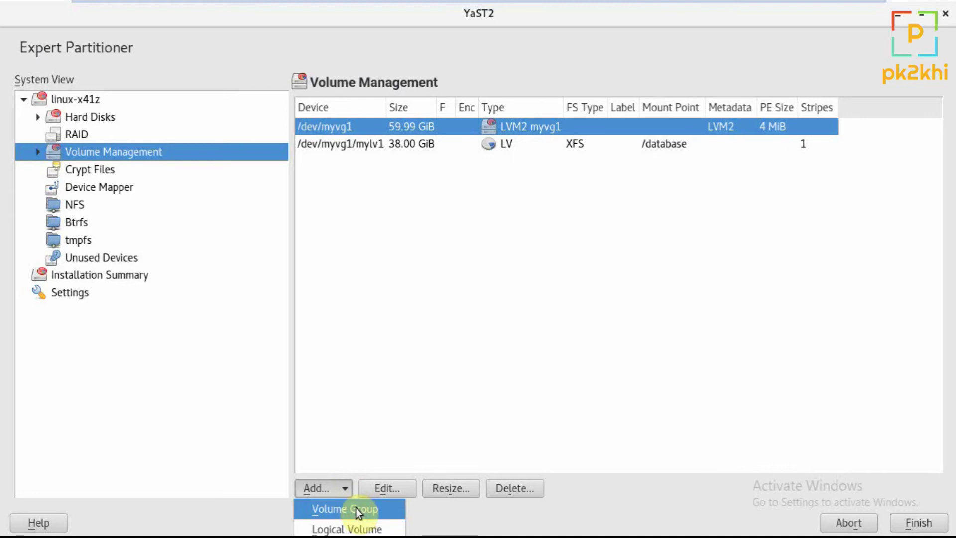
left_click(357, 508)
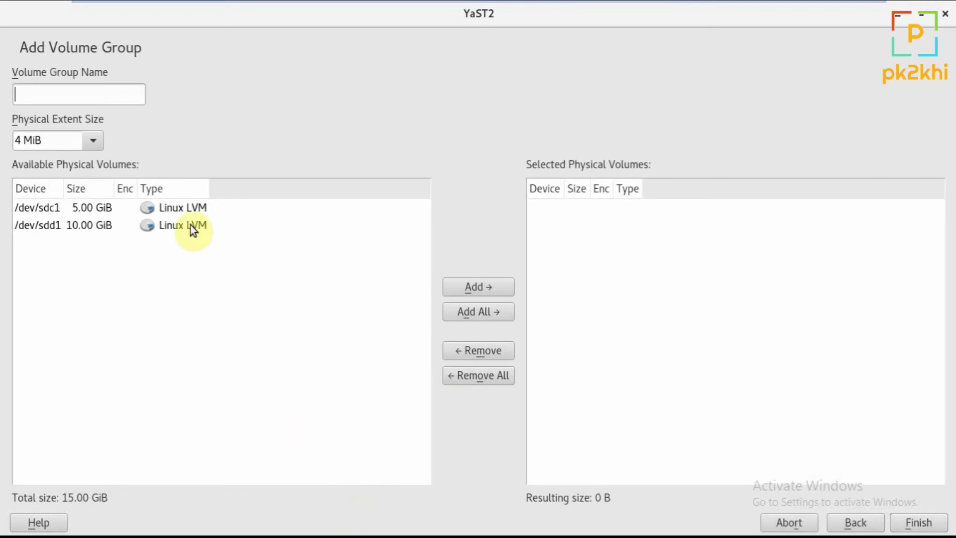
type("mybg")
key("BackSpace")
key("BackSpace")
key("BackSpace")
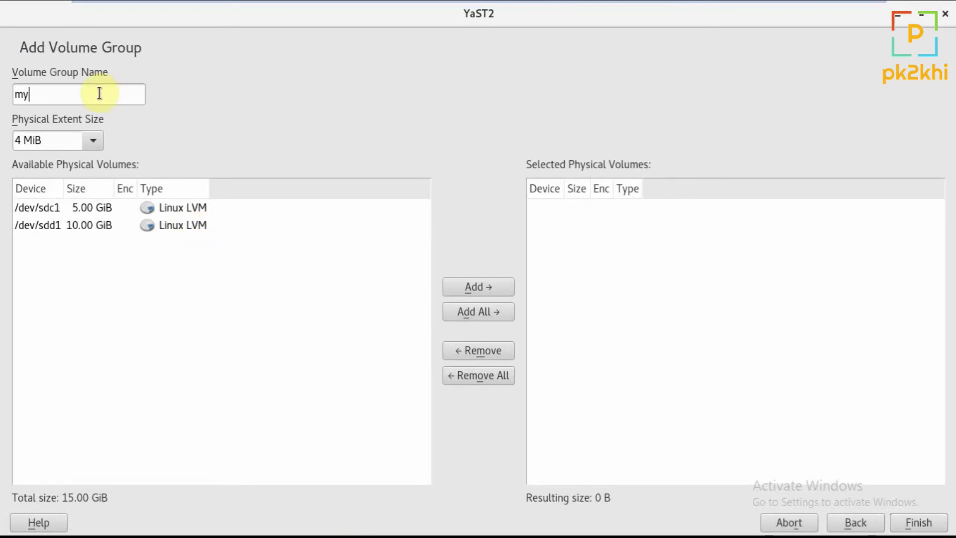
type("vg2")
left_click(102, 146)
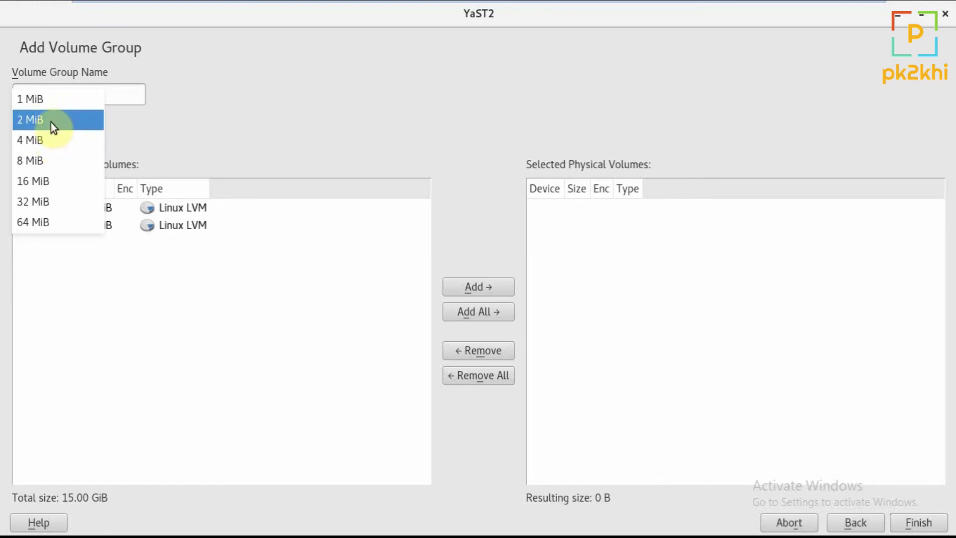
left_click(55, 161)
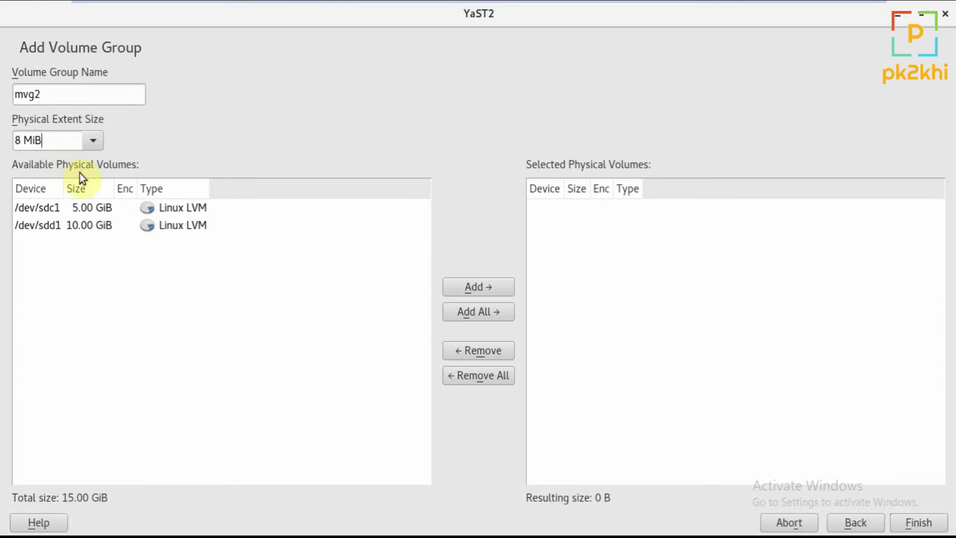
Create the volume group from the physical volumes /dev/sdc1 and /dev/sdd1, and open mvg2's logical volume list
left_click(96, 209)
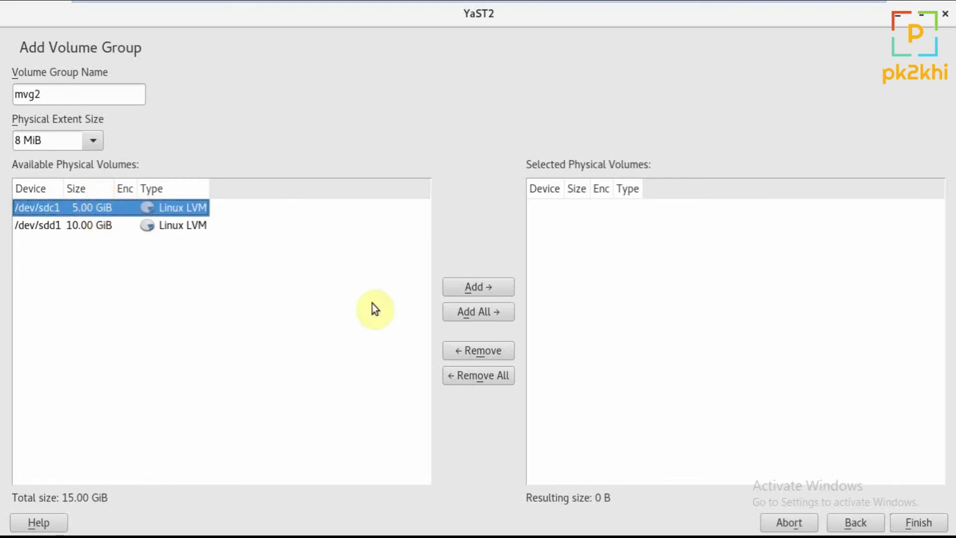
left_click(497, 314)
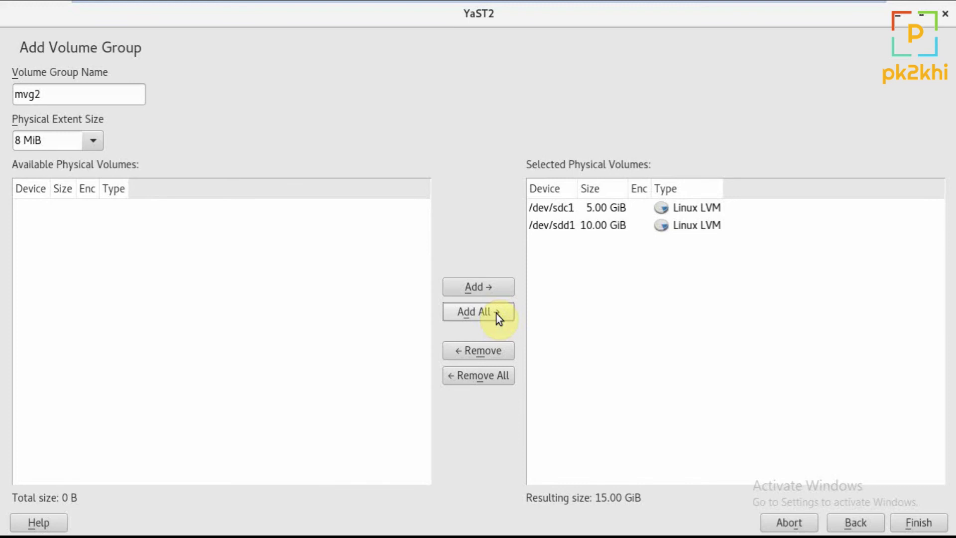
left_click(920, 525)
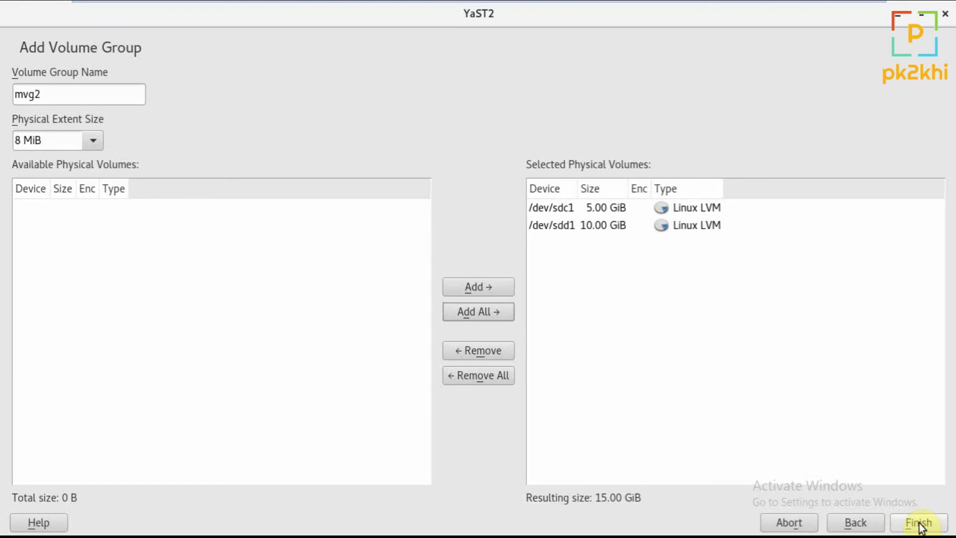
left_click(919, 524)
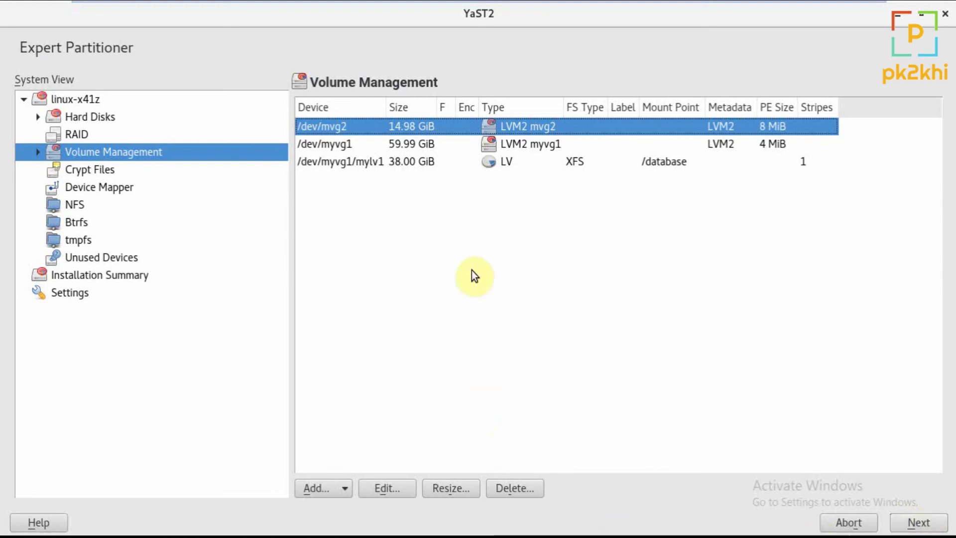
left_click(36, 155)
left_click(77, 169)
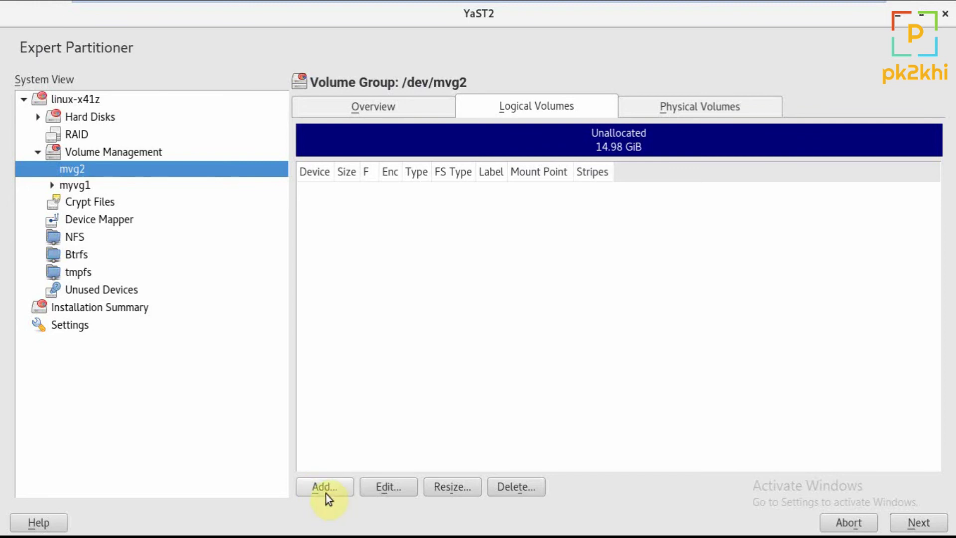
left_click(326, 488)
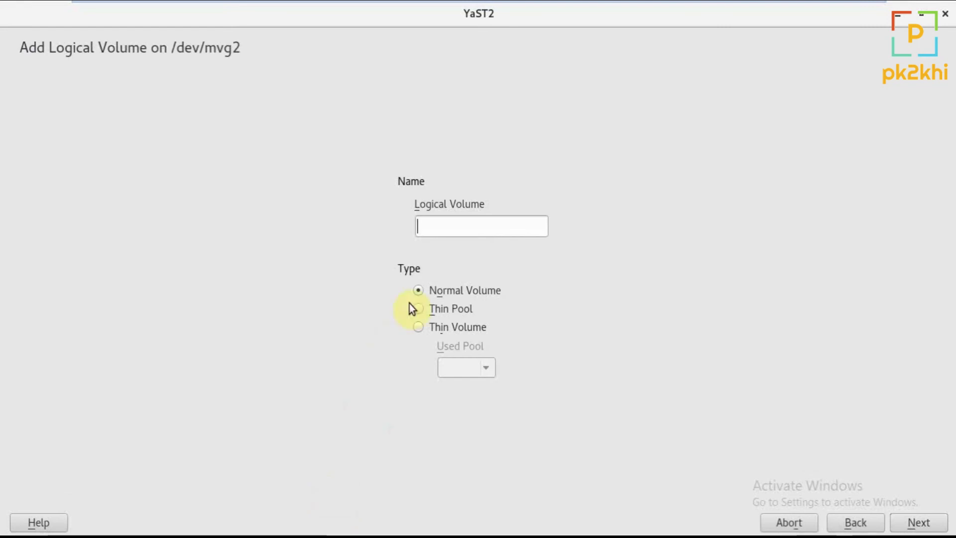
left_click(443, 226)
type("lvsof")
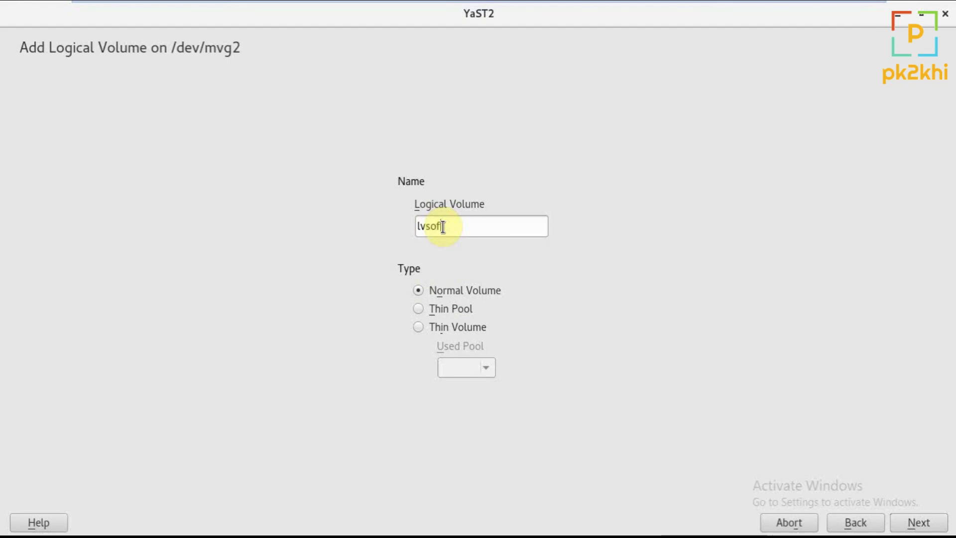
type("t")
left_click(854, 523)
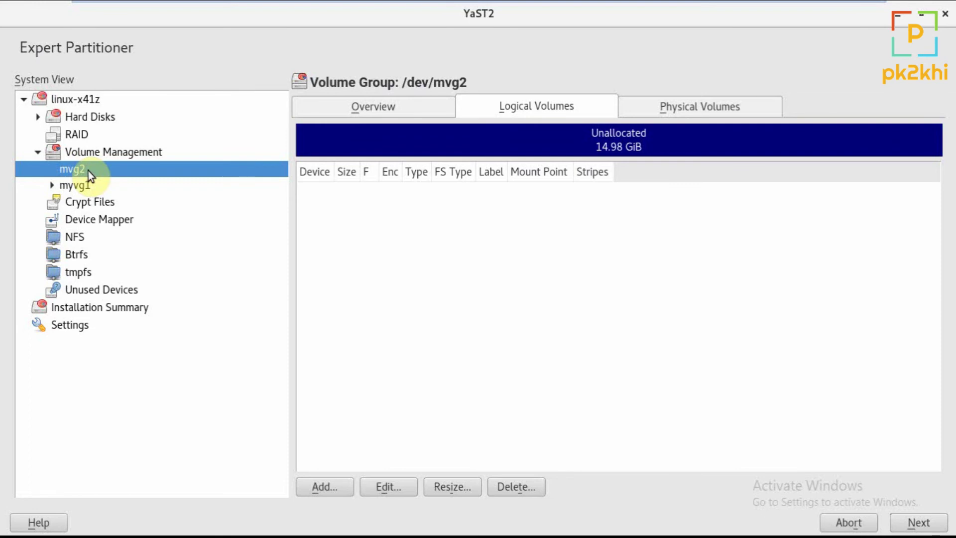
Start a logical volume named lvsoft on mvg2, read the help on volume types, and keep the Normal Volume type
left_click(324, 487)
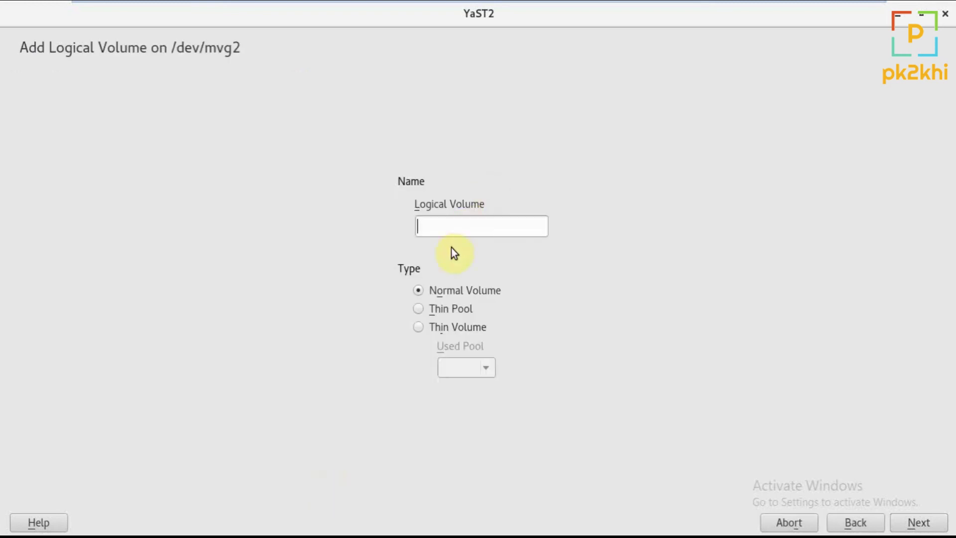
type("lvs")
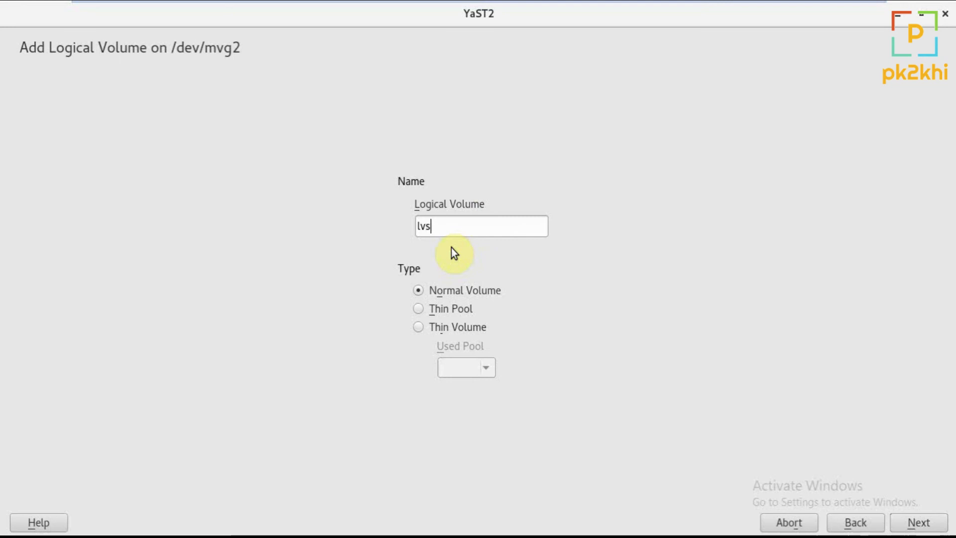
type("oft")
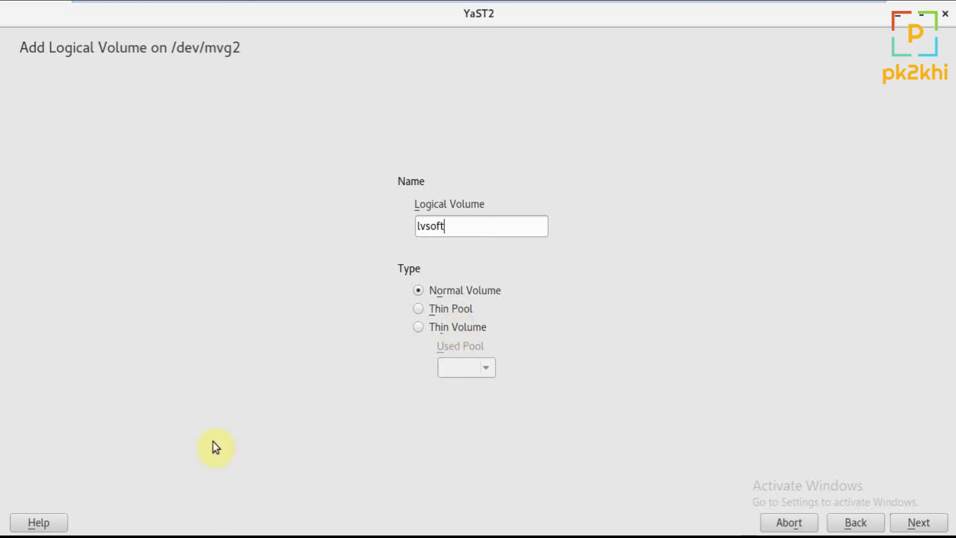
left_click(35, 524)
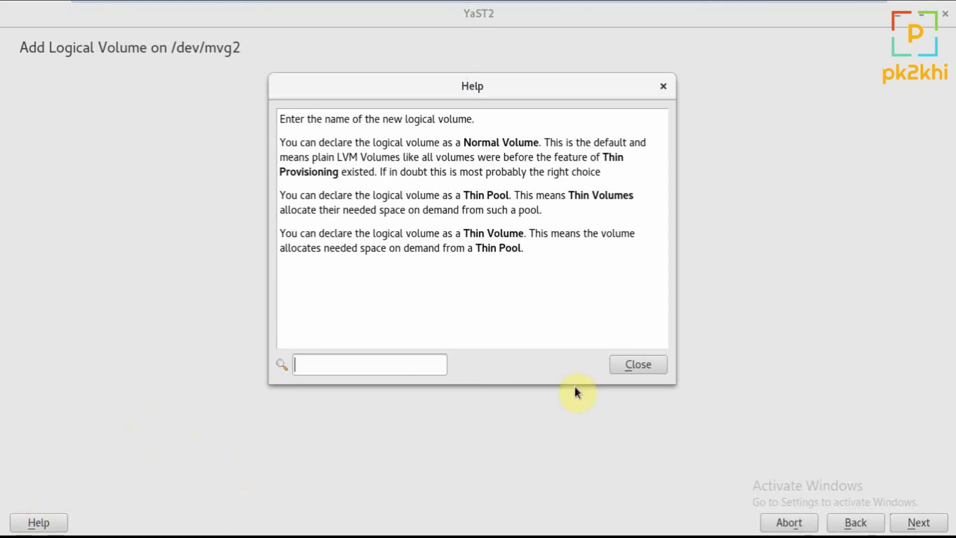
left_click(638, 365)
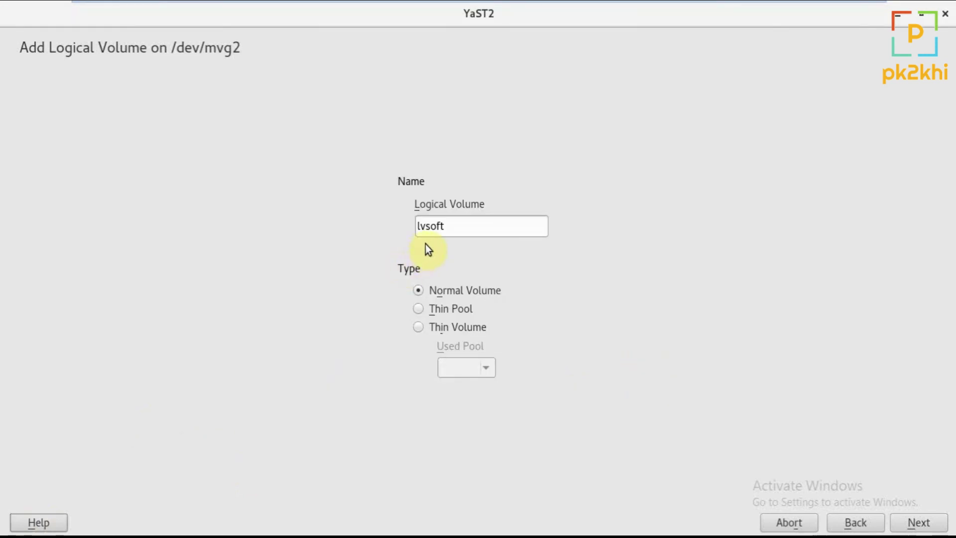
left_click(920, 524)
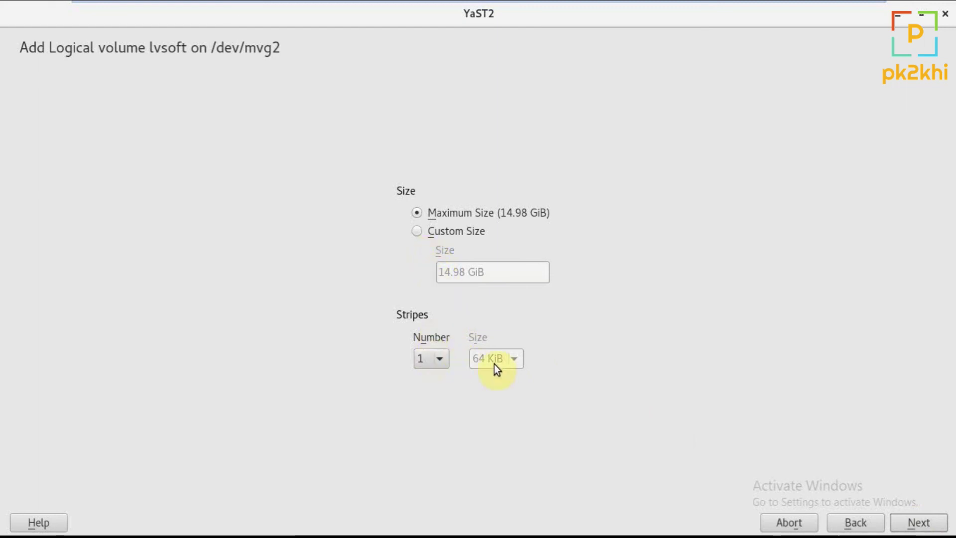
Give lvsoft the maximum size of 14.98 GiB with 2 stripes and a stripe size of 64 KiB
left_click(437, 363)
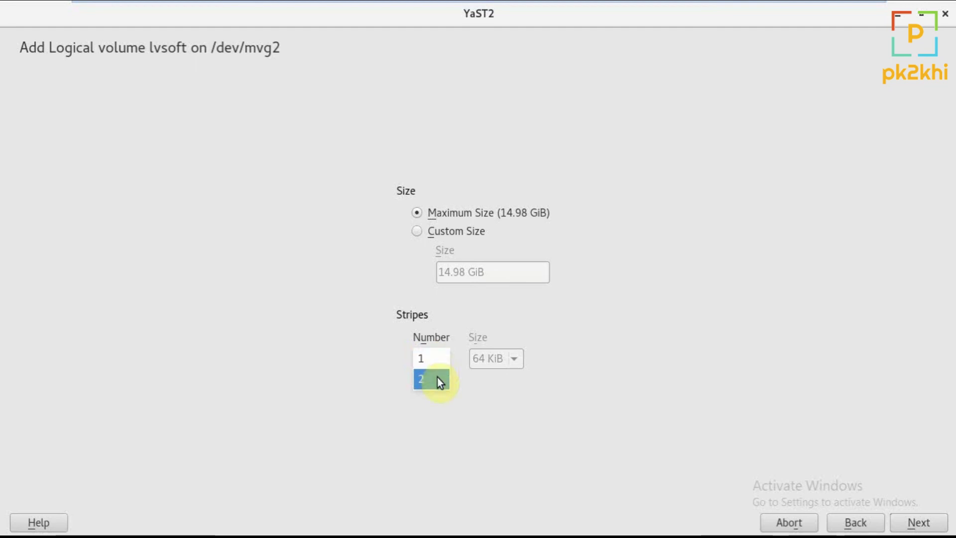
left_click(440, 381)
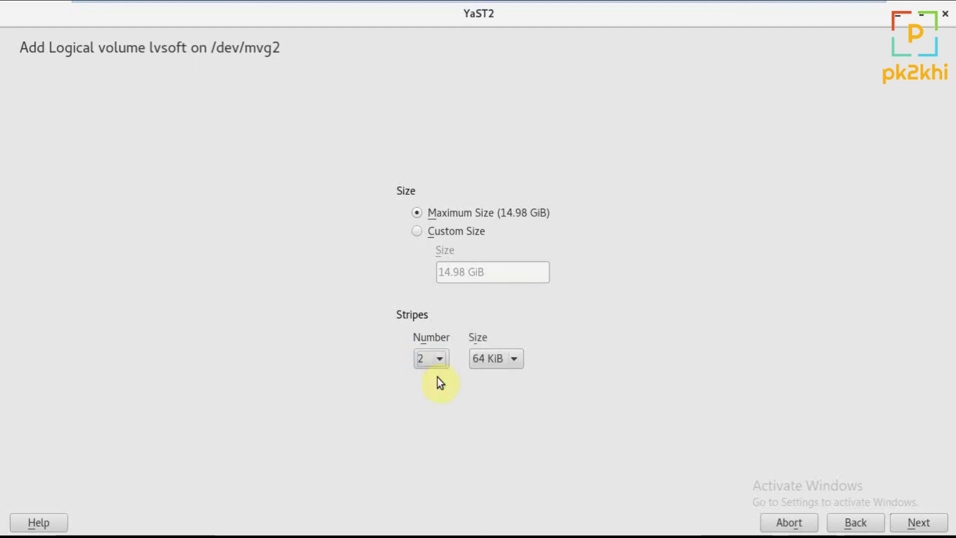
left_click(515, 358)
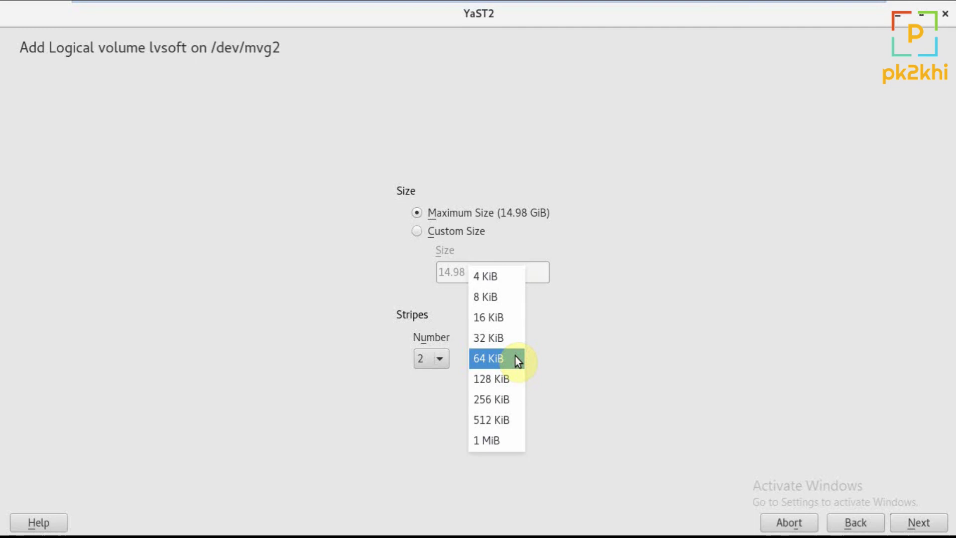
left_click(515, 356)
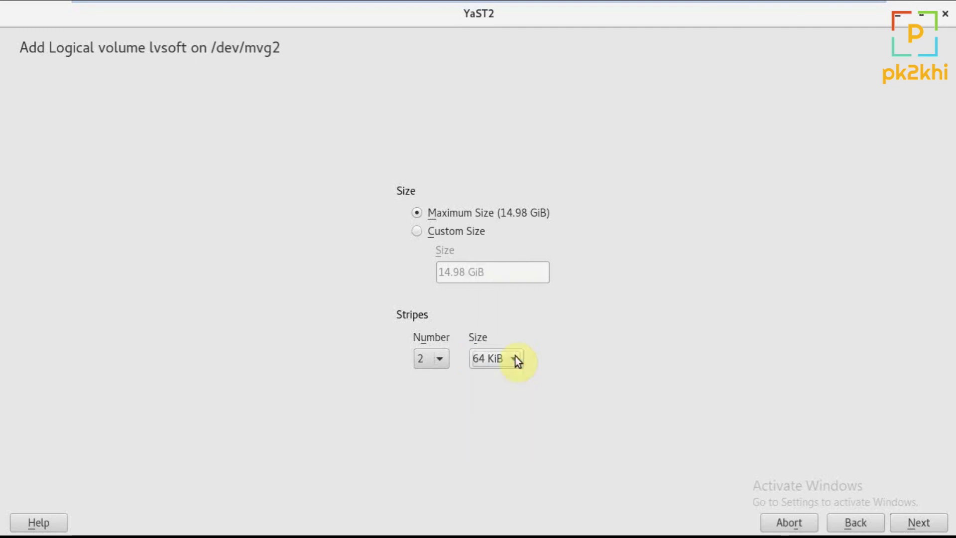
left_click(916, 527)
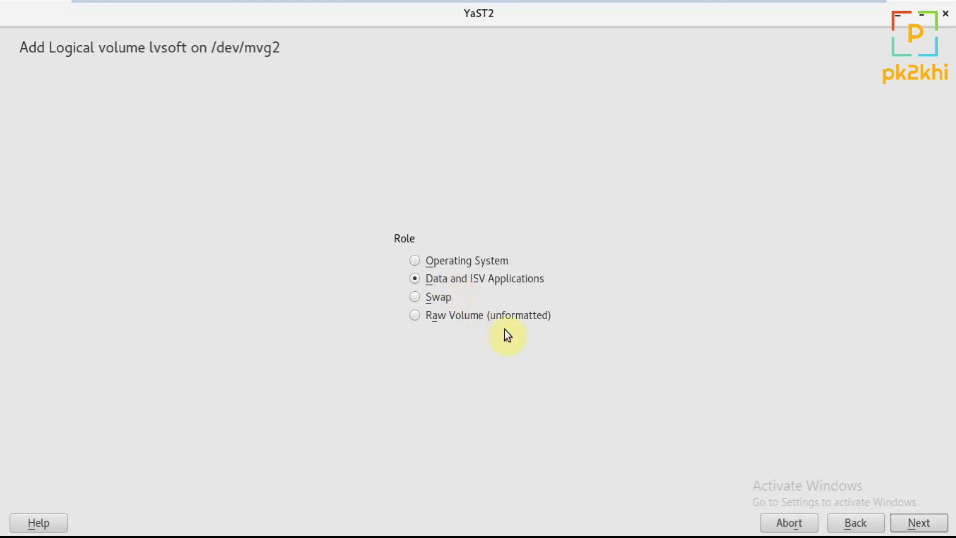
Try to create lvsoft with the Data and ISV Applications role, Ext3 format and mount point /d, and return to the role selection
left_click(917, 525)
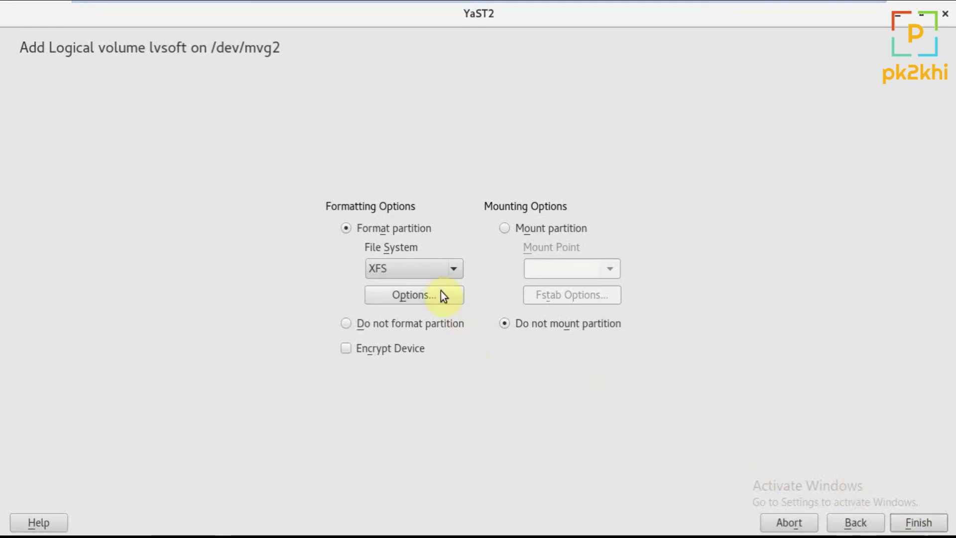
left_click(429, 274)
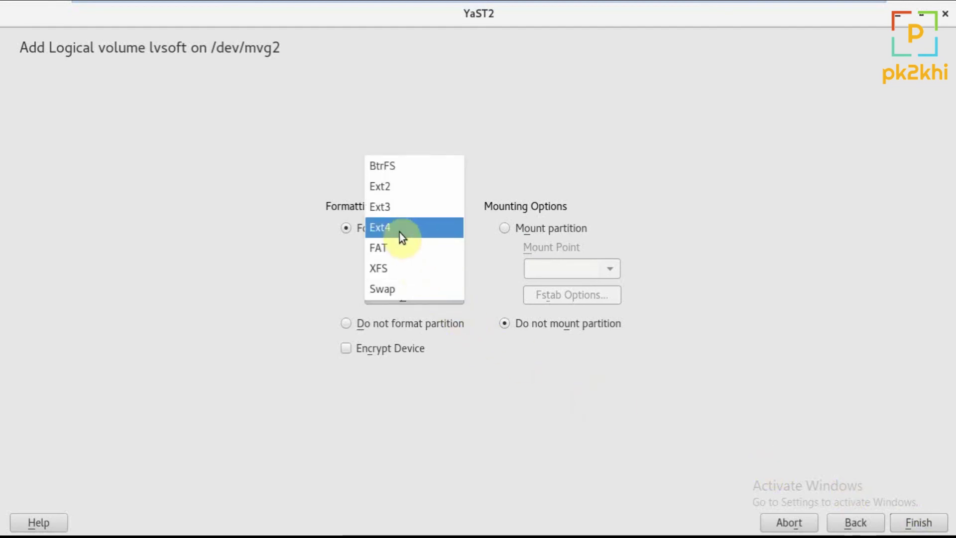
left_click(390, 212)
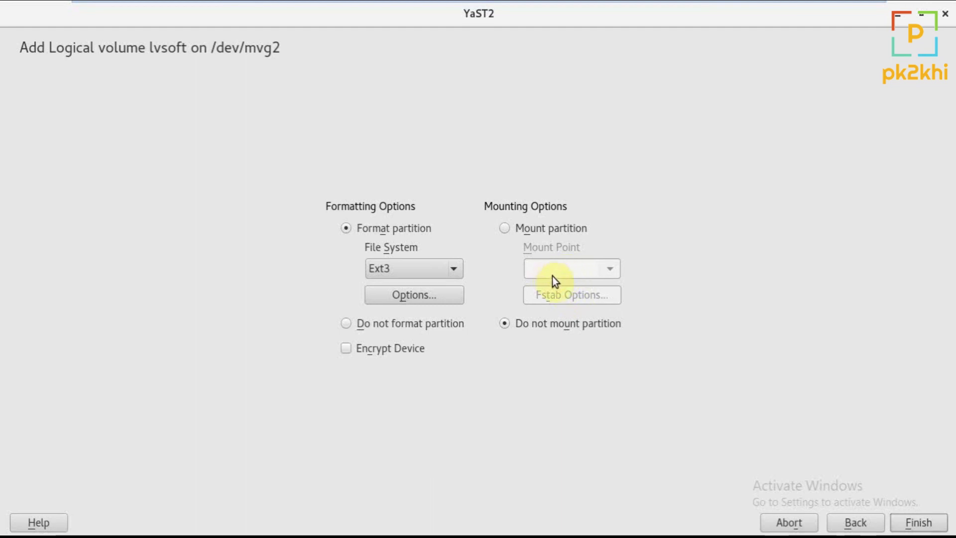
left_click(508, 228)
left_click(575, 270)
type("/")
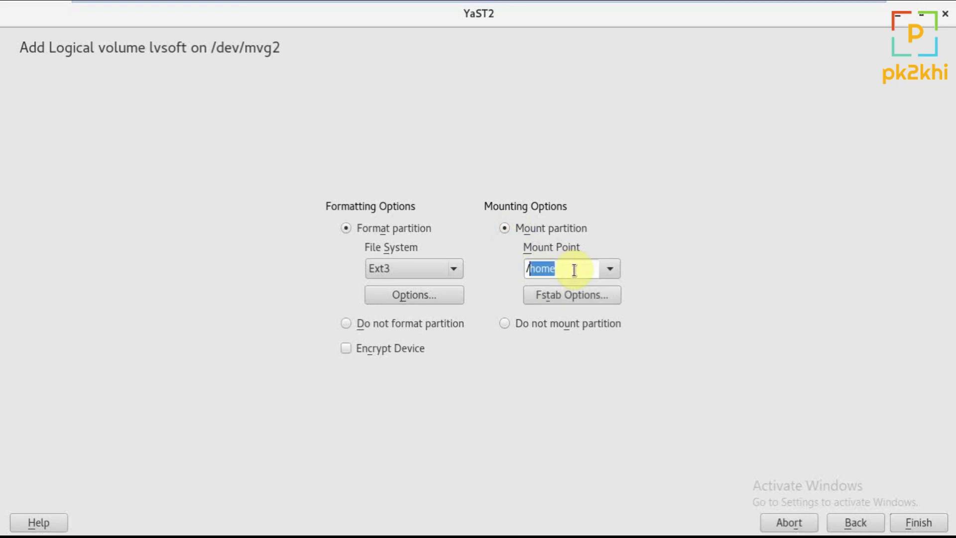
key("Delete")
key("Return")
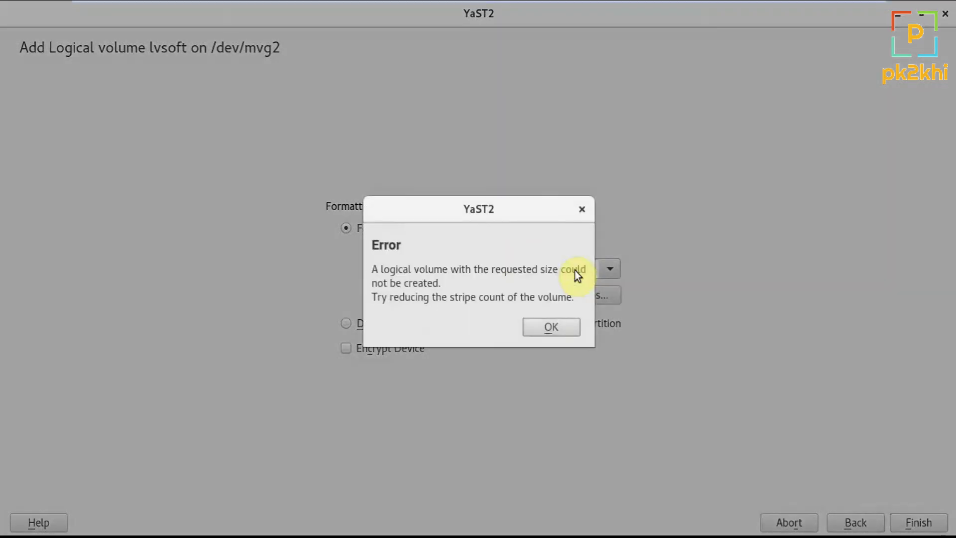
left_click(547, 332)
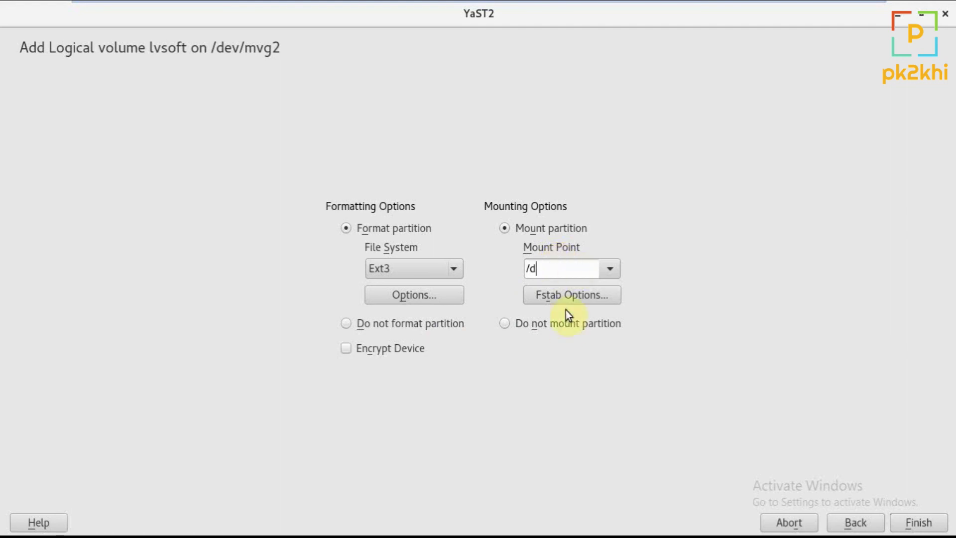
left_click(861, 522)
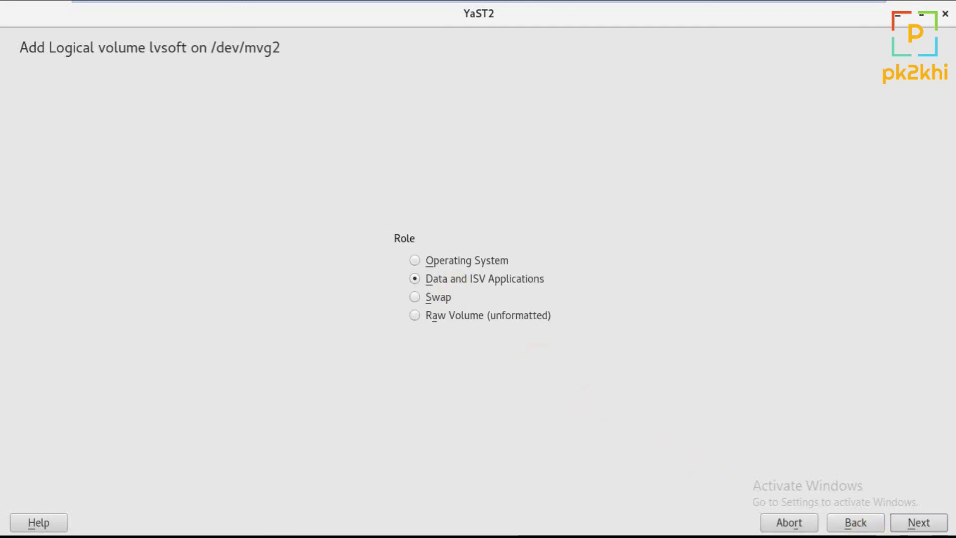
Return to lvsoft's size settings and replace the maximum size with a custom size in GiB
left_click(849, 523)
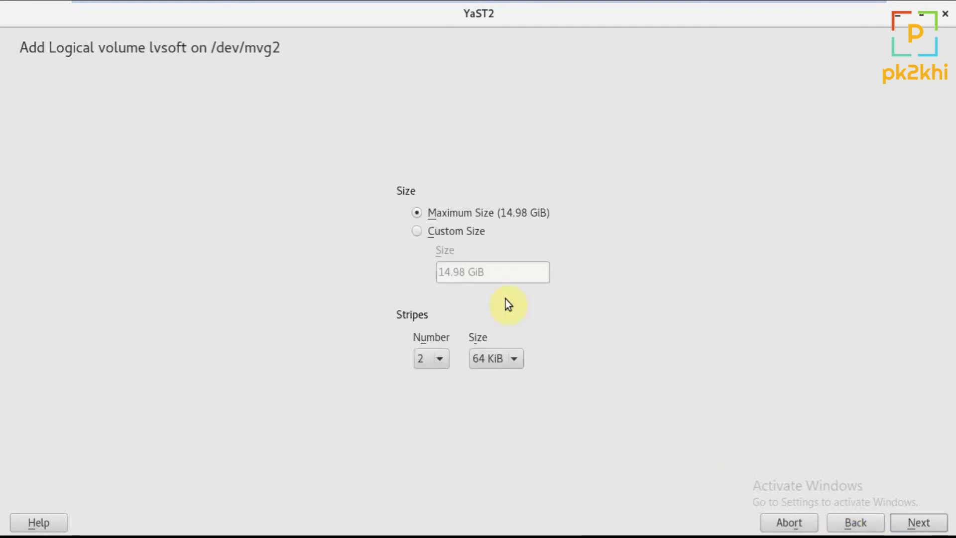
left_click(418, 234)
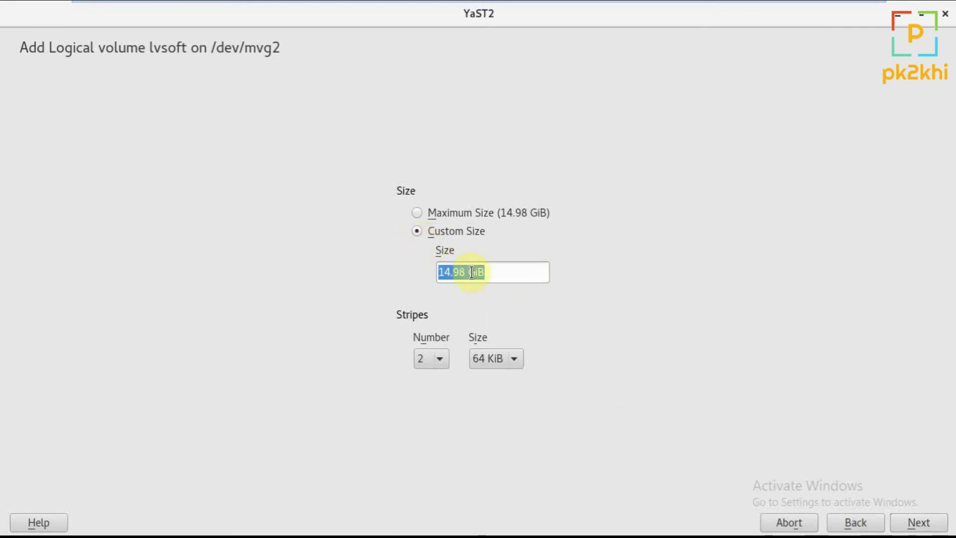
left_click(492, 276)
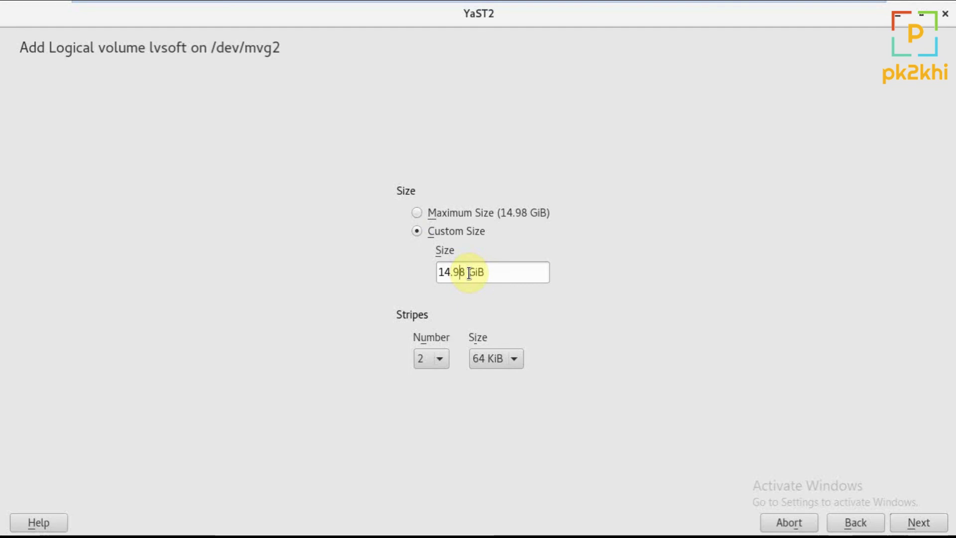
key("BackSpace")
key("BackSpace")
key("BackSpace")
key("BackSpace")
type("2")
left_click(916, 527)
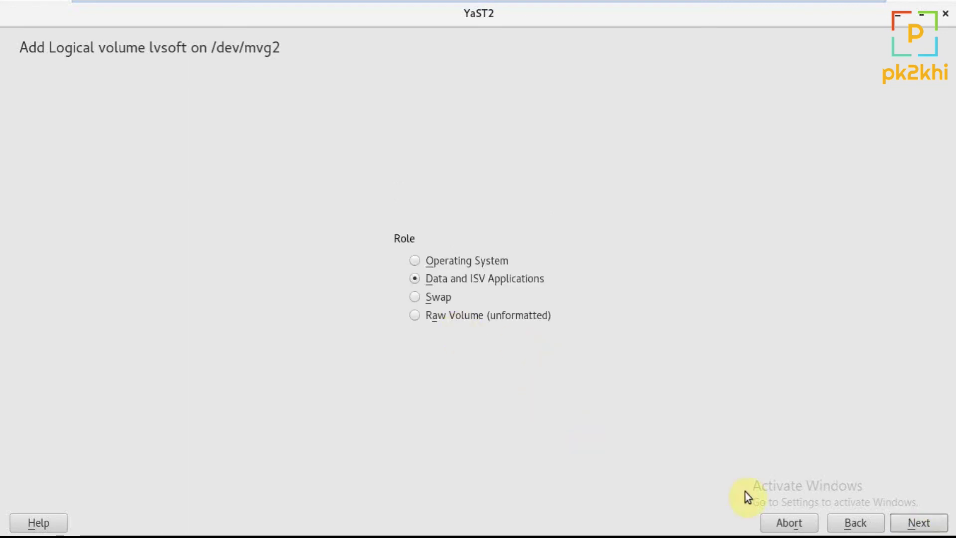
Try to create lvsoft with the Data and ISV Applications role, Ext3 format and mount point /data2, and abandon the volume
left_click(900, 524)
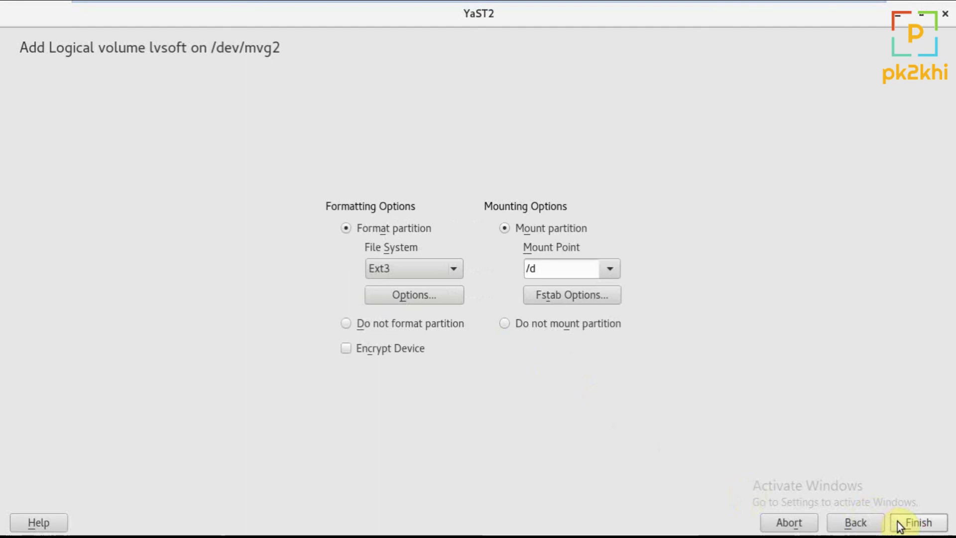
left_click(565, 268)
type("/data2")
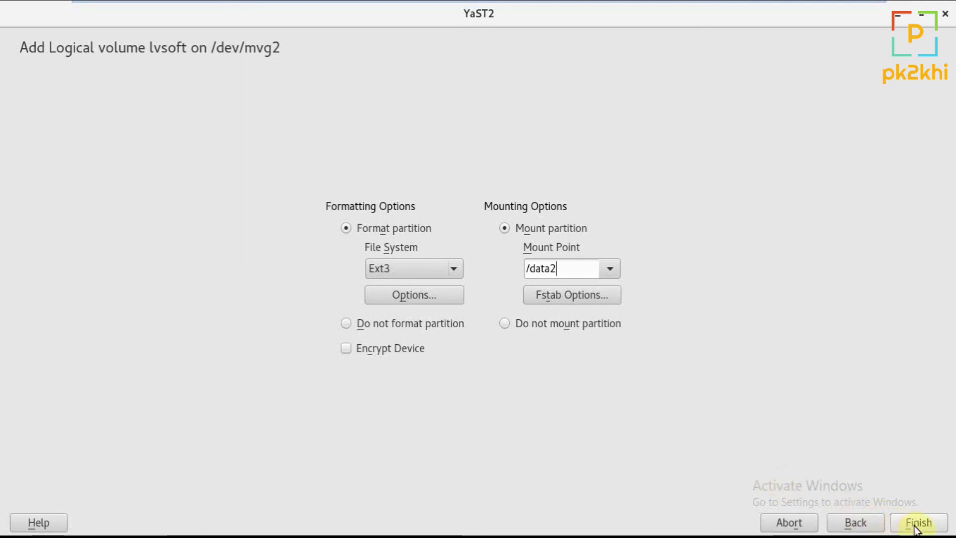
left_click(899, 524)
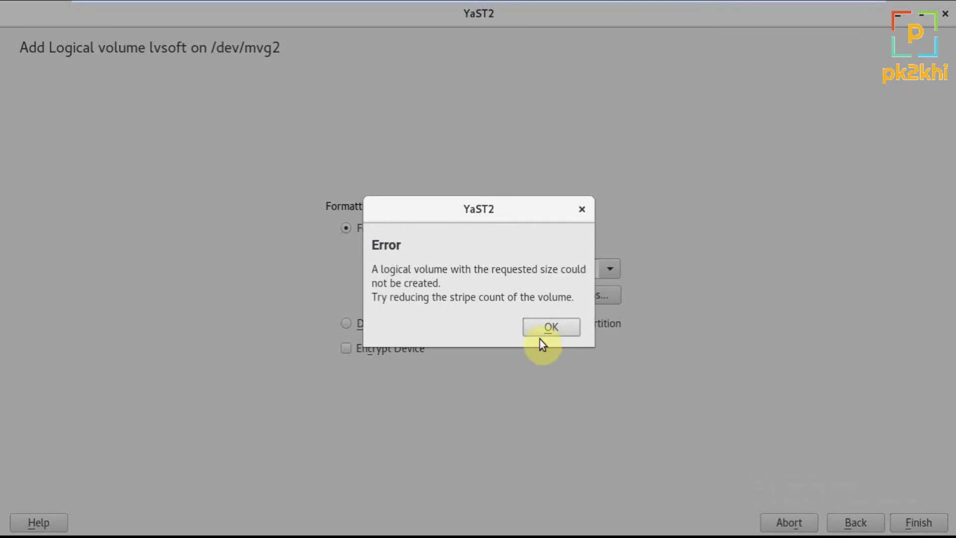
left_click(534, 327)
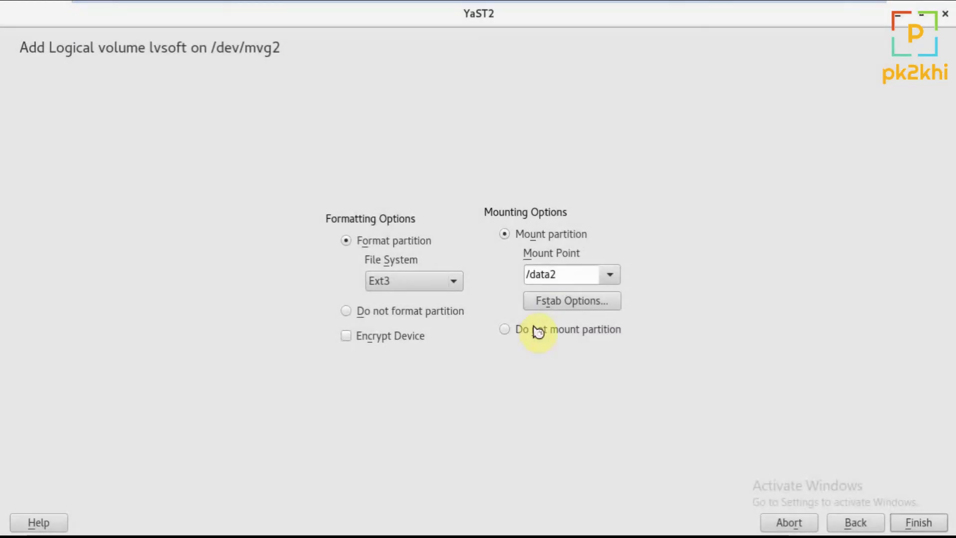
left_click(803, 521)
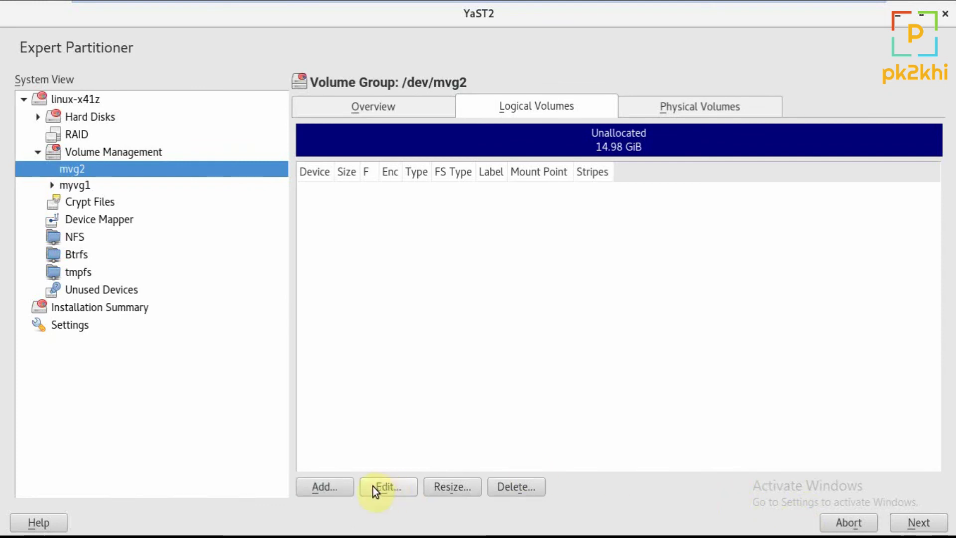
Start a new logical volume named lvdata on mvg2 and proceed to its size settings
left_click(338, 487)
type("lvdata")
key("Tab")
key("alt+n")
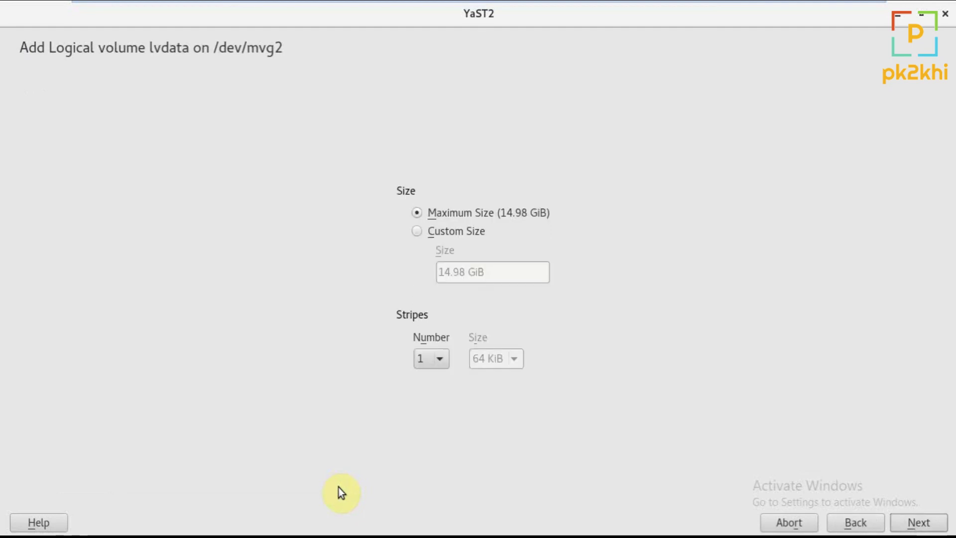
Give lvdata the maximum size of 14.98 GiB with 1 stripe
left_click(417, 233)
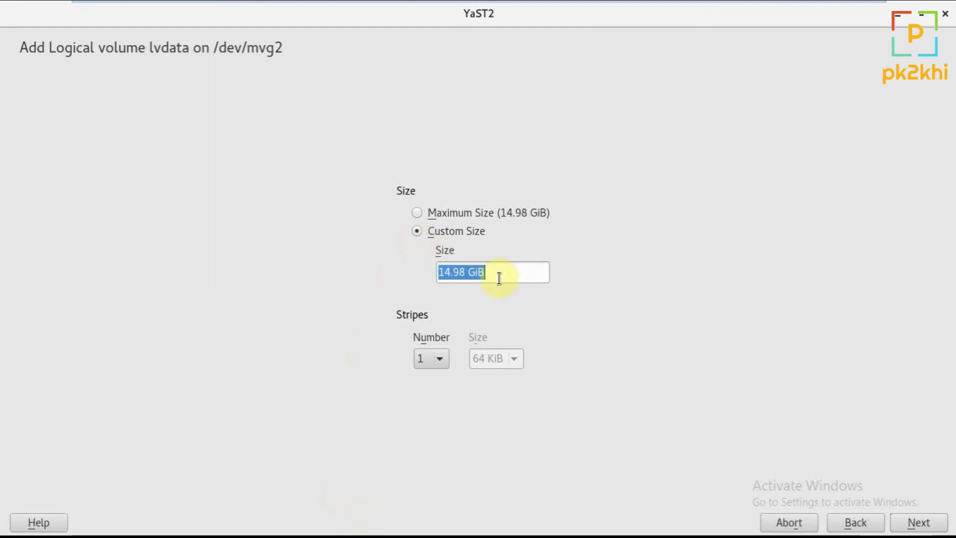
left_click(411, 215)
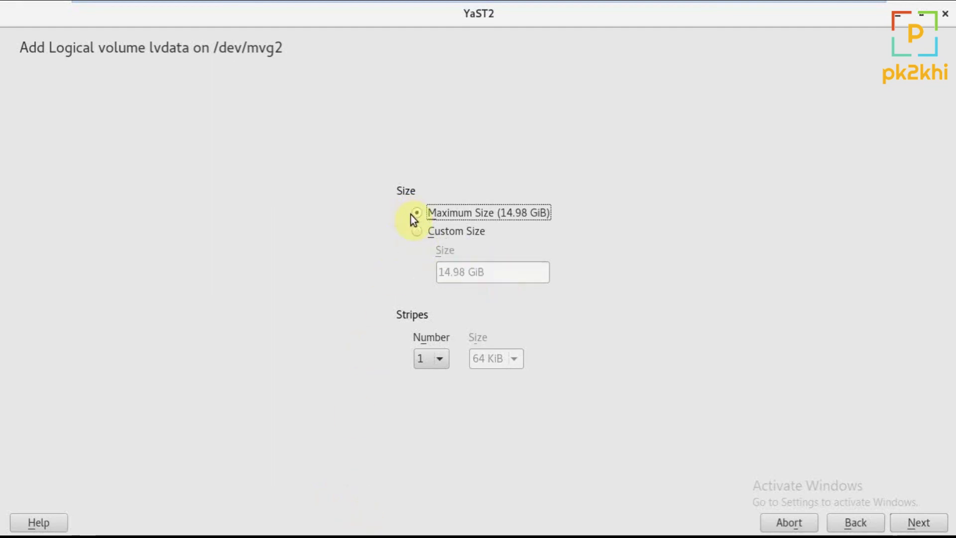
left_click(440, 362)
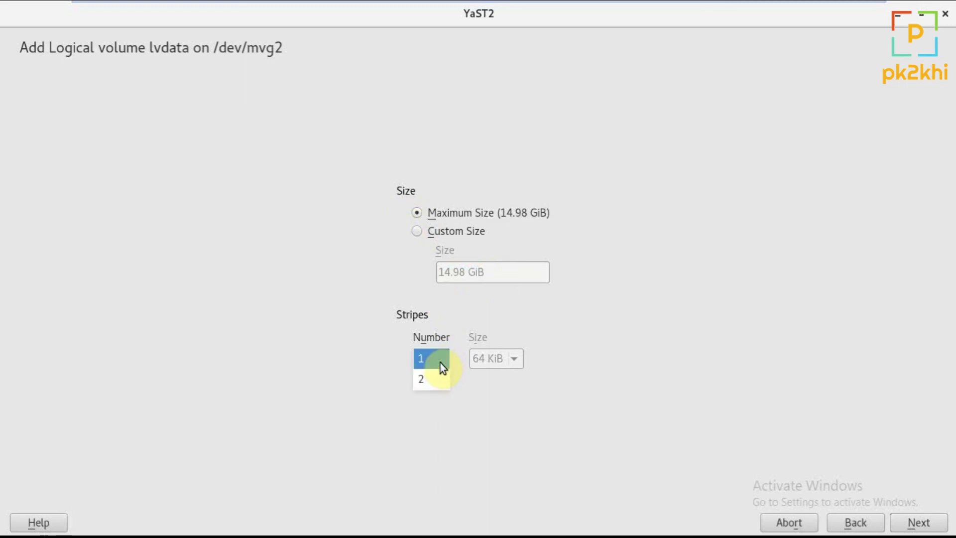
left_click(440, 363)
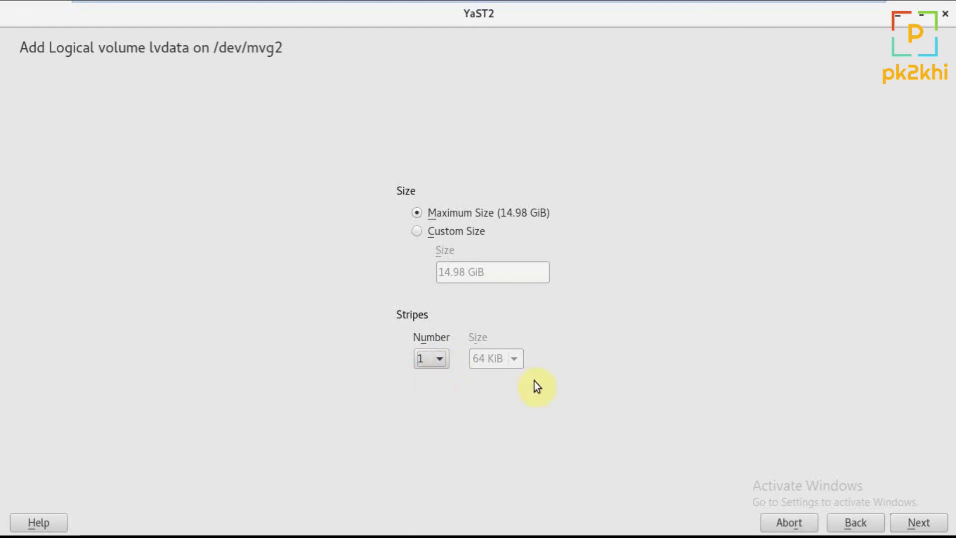
left_click(930, 529)
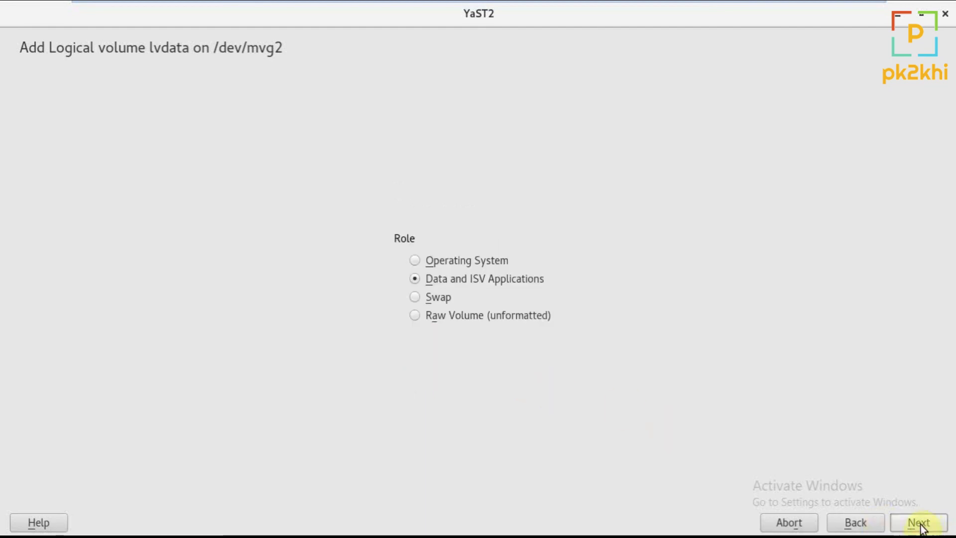
Create lvdata with the Data and ISV Applications role, XFS format and mount point /data2
left_click(922, 528)
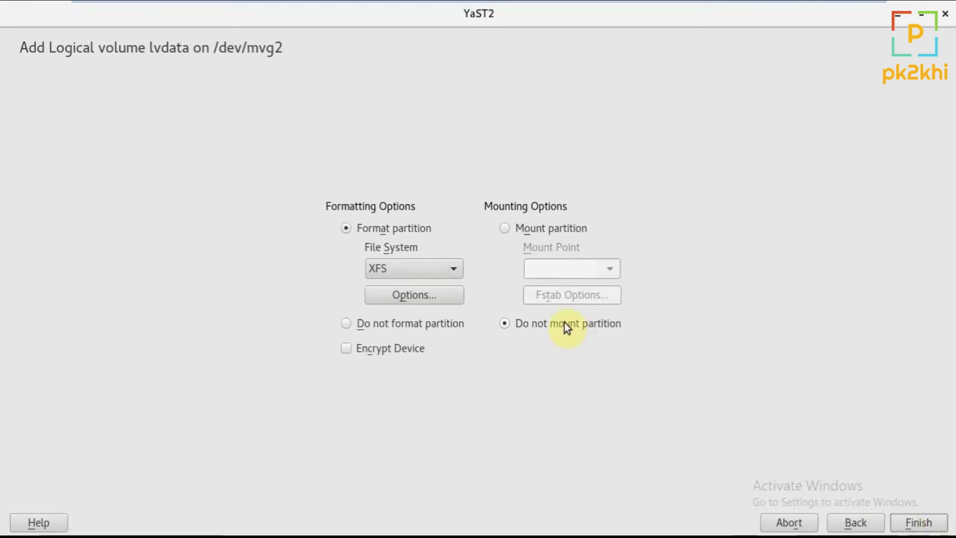
left_click(503, 228)
left_click(552, 271)
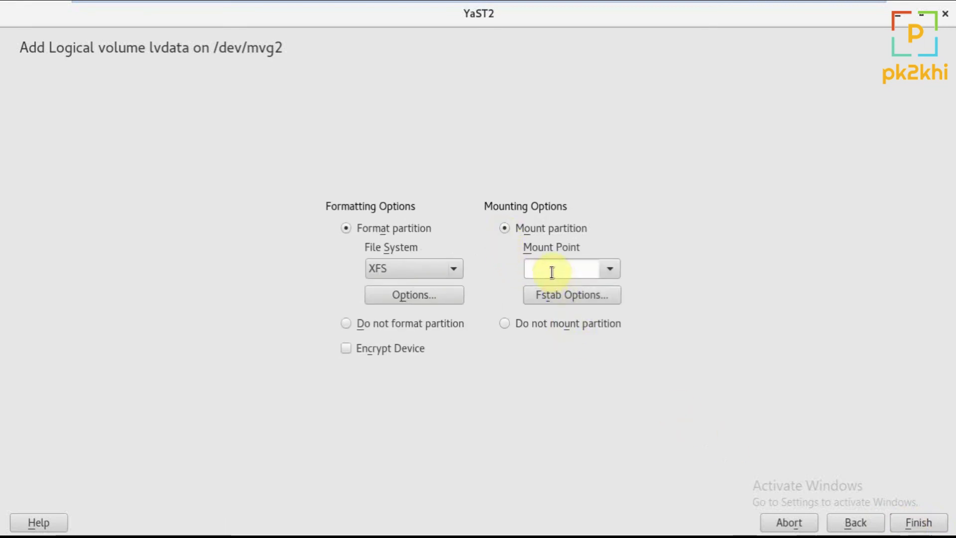
type("/data2")
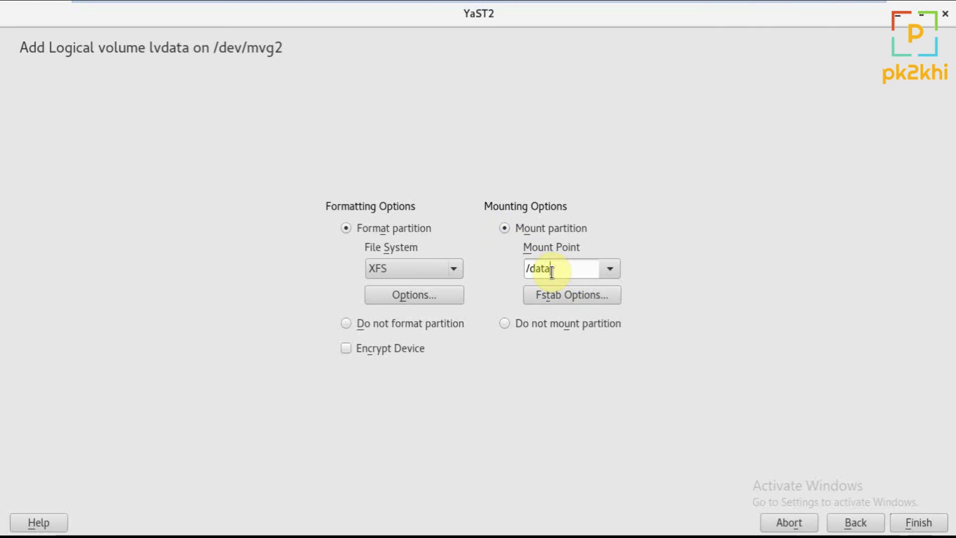
left_click(915, 528)
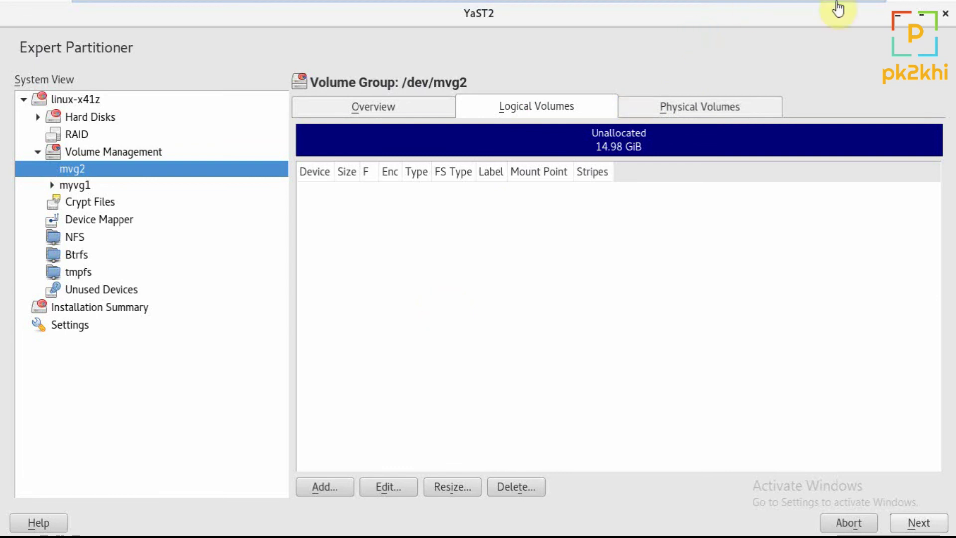
left_click(850, 10)
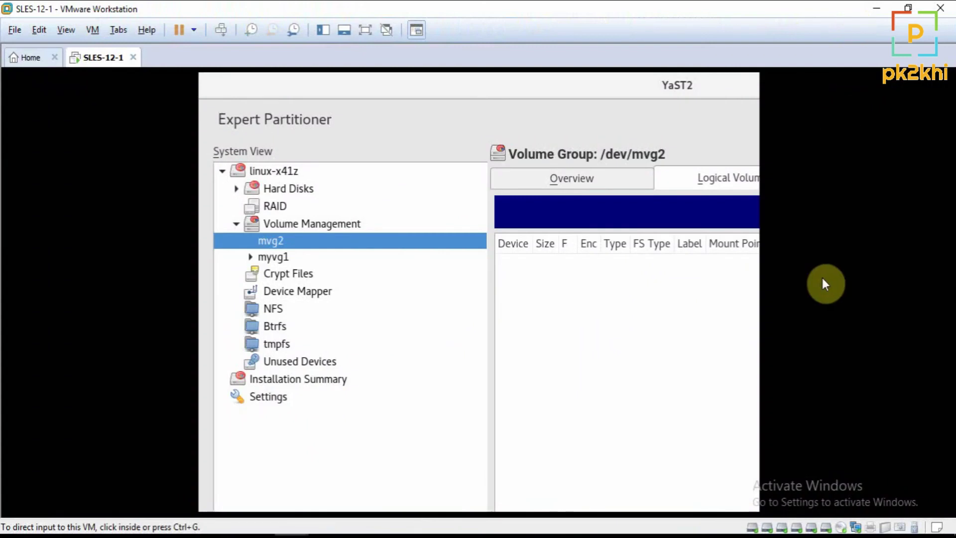
left_click(791, 498)
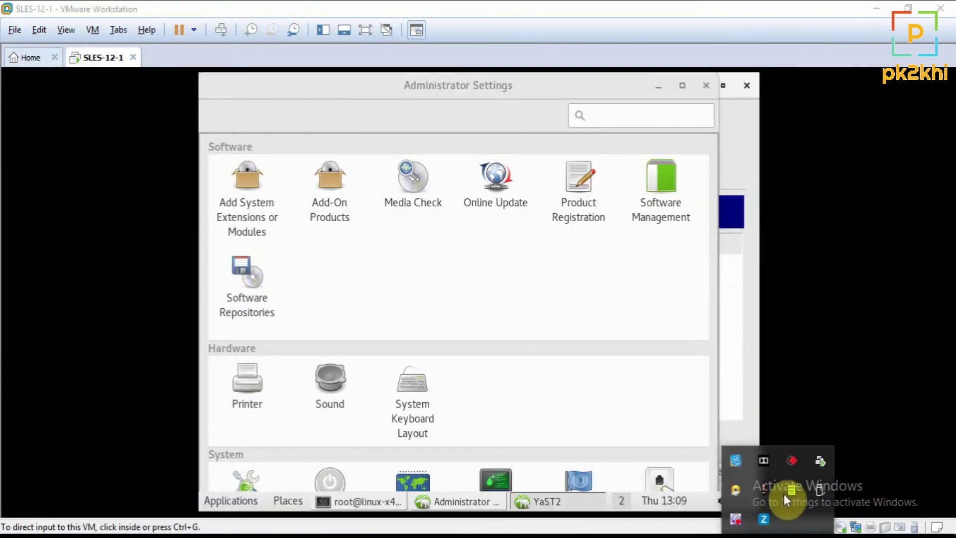
right_click(735, 517)
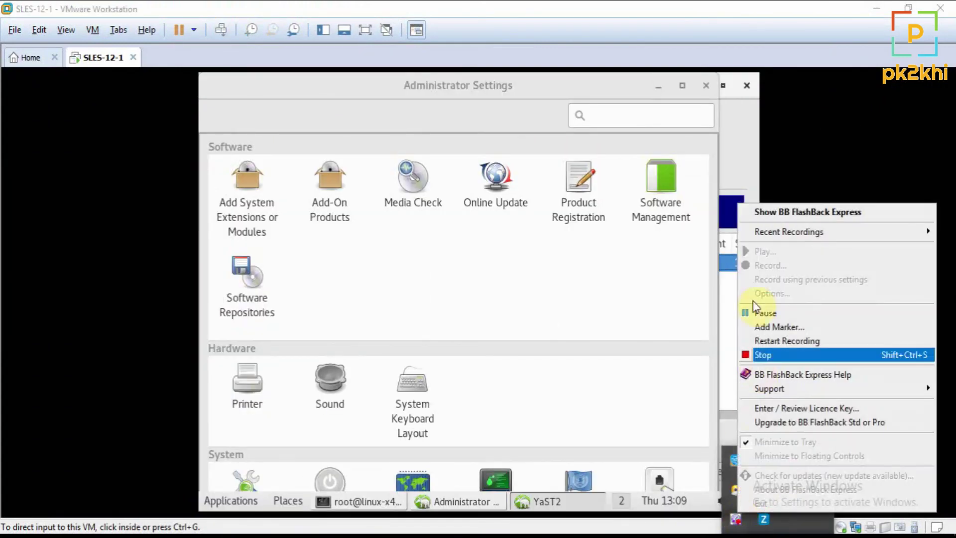